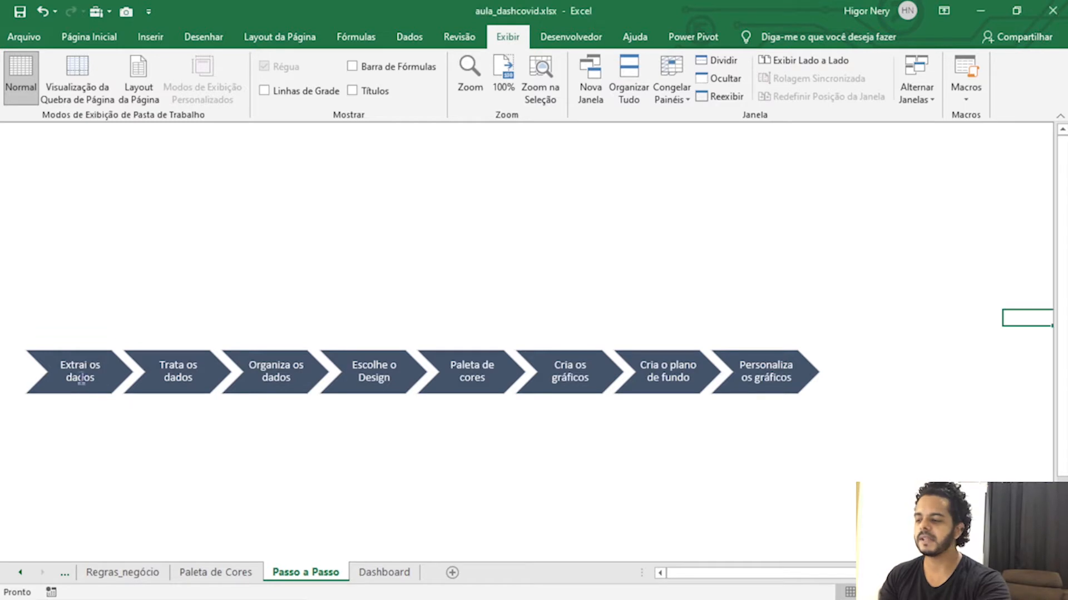
- Walk through the process diagram's first stages on the Passo a Passo sheet, from Extrai os dados to Escolhe o Design
left_click(78, 359)
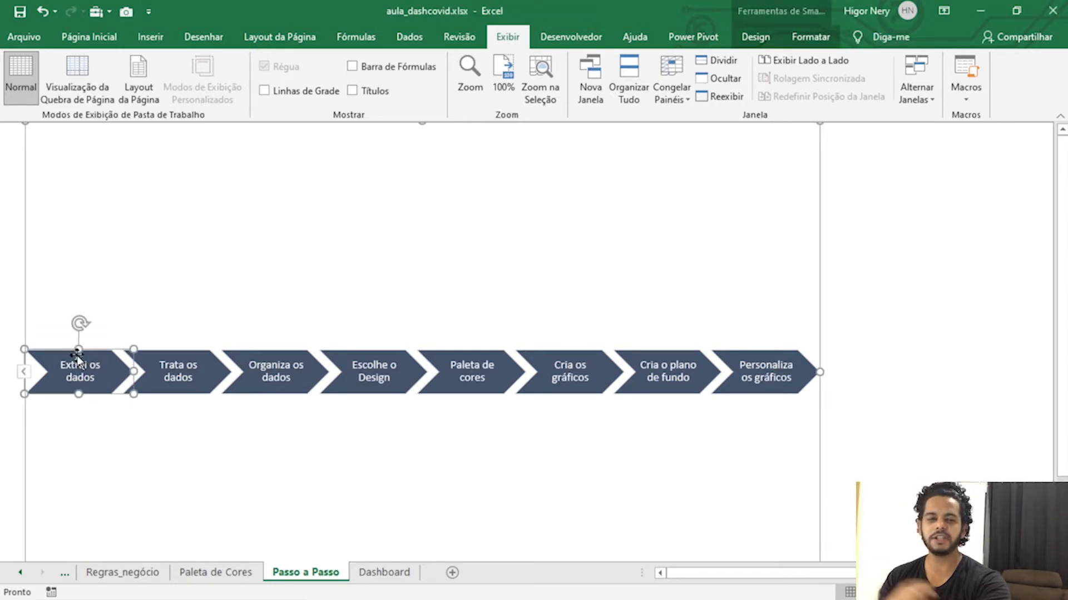
left_click(178, 350)
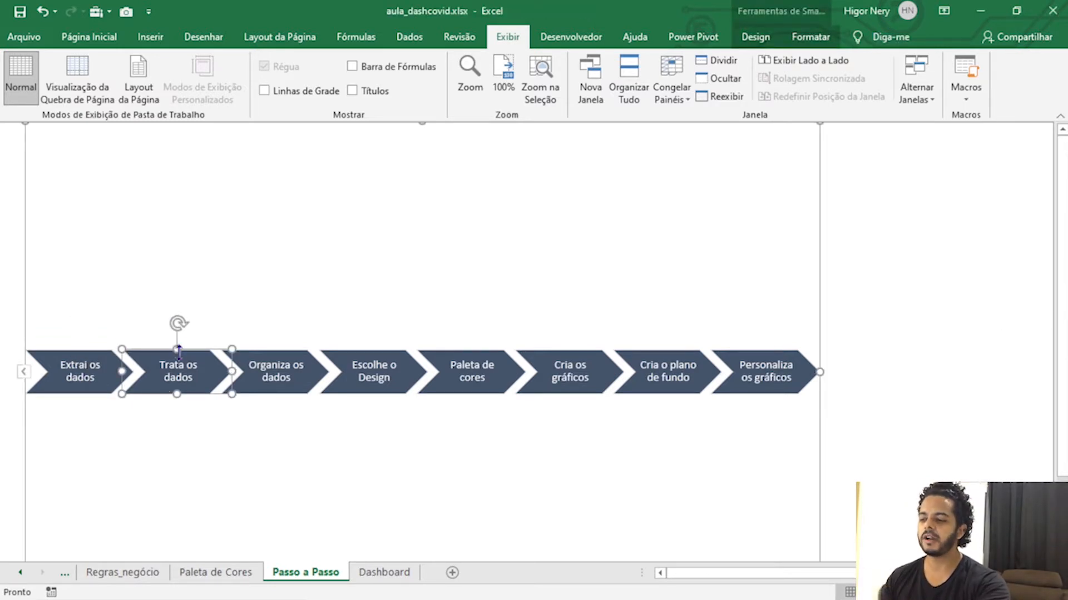
left_click(277, 353)
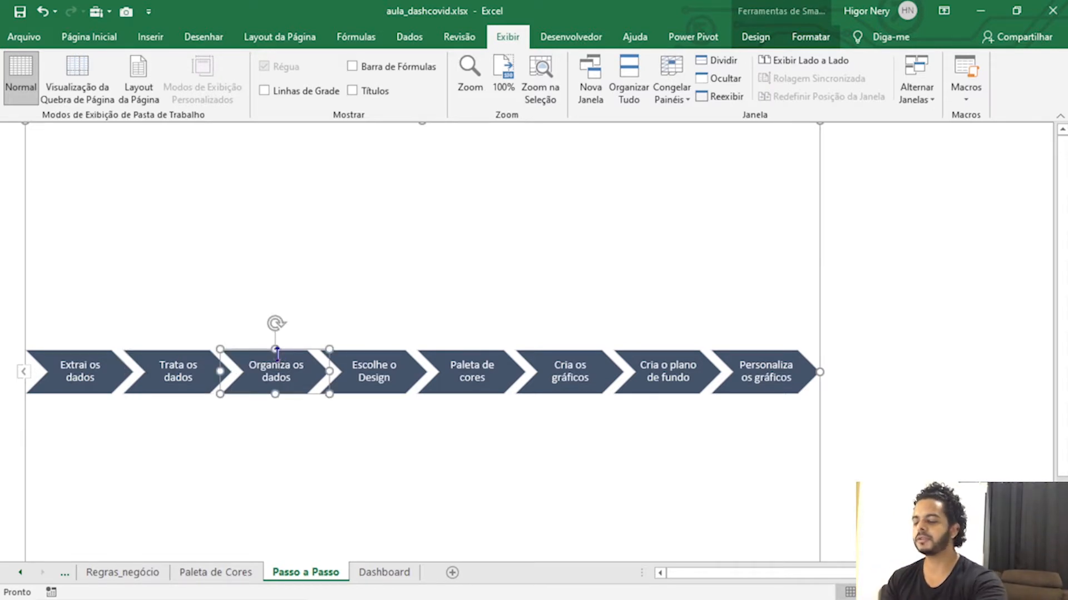
left_click(364, 353)
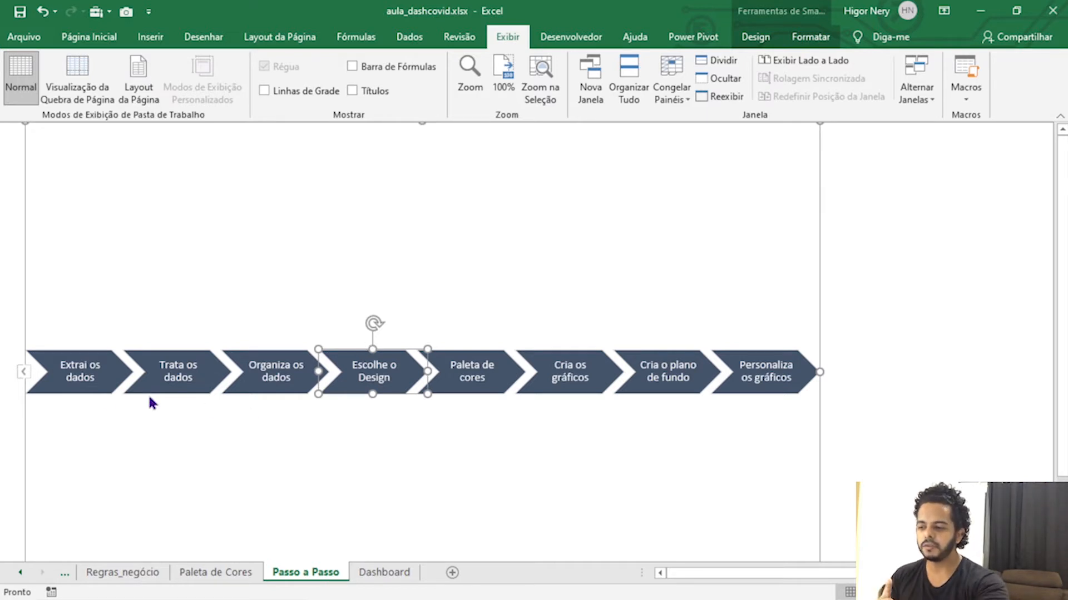
left_click(62, 389)
left_click(161, 389)
left_click(272, 390)
left_click(389, 381)
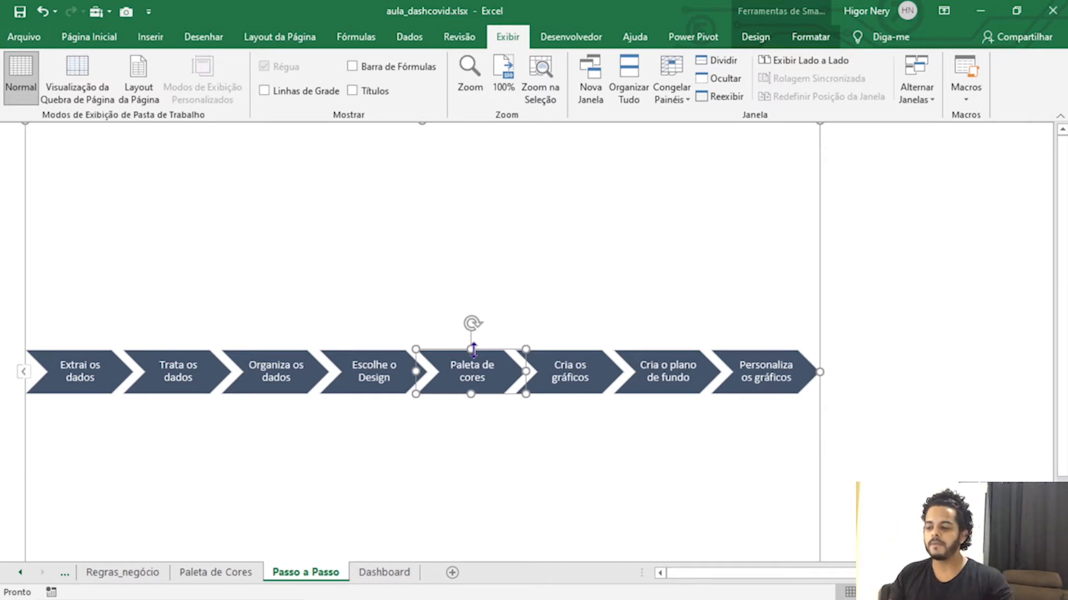
- Review the Paleta de Cores, Regras_negócio and Dashboard sheets alongside the diagram's remaining stages through Personaliza os gráficos
left_click(239, 571)
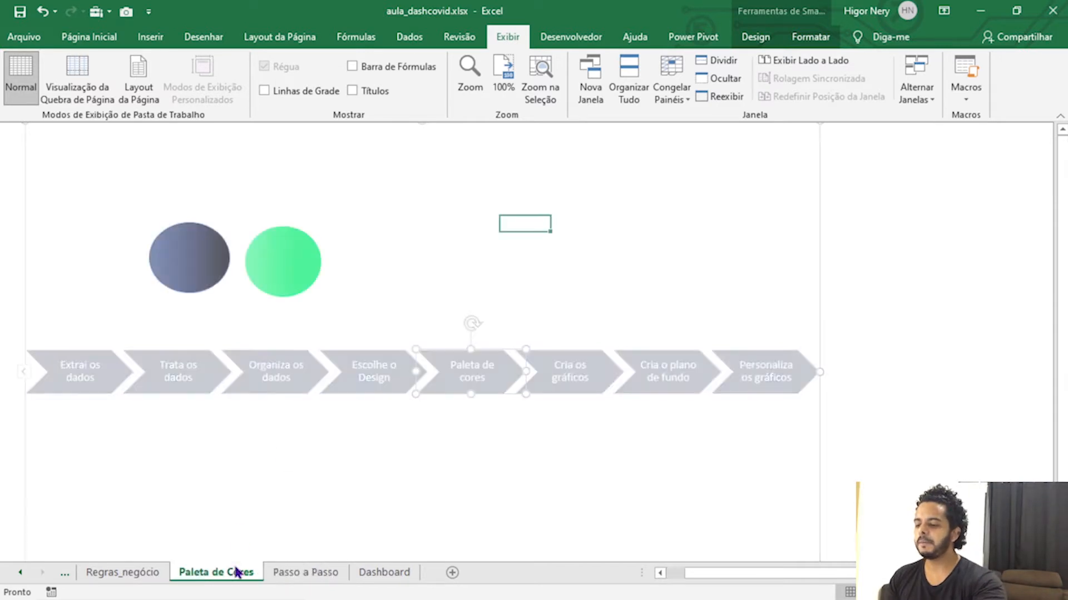
left_click(303, 572)
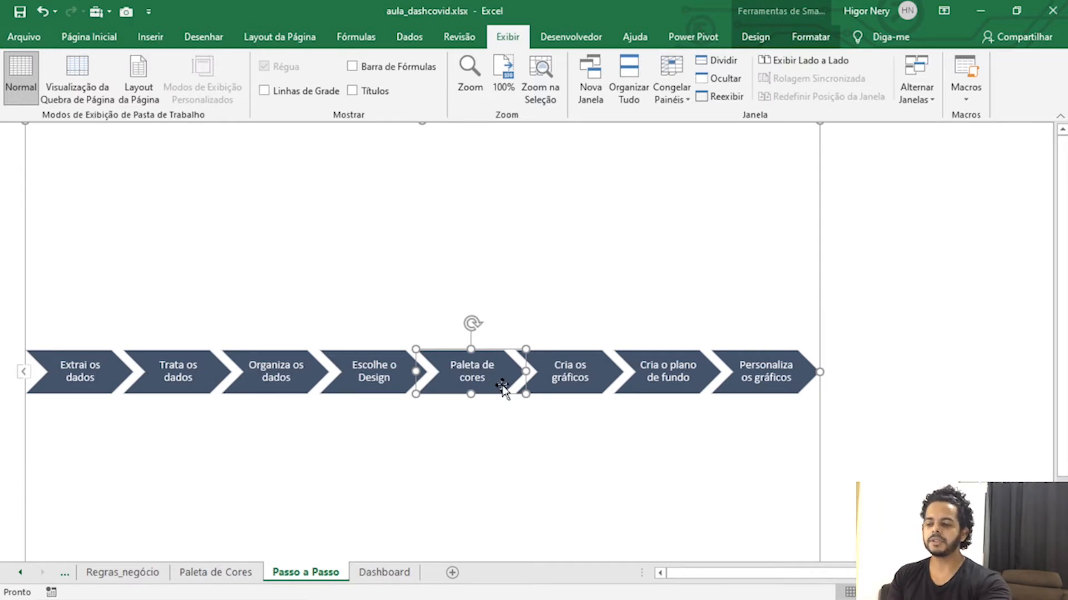
left_click(590, 391)
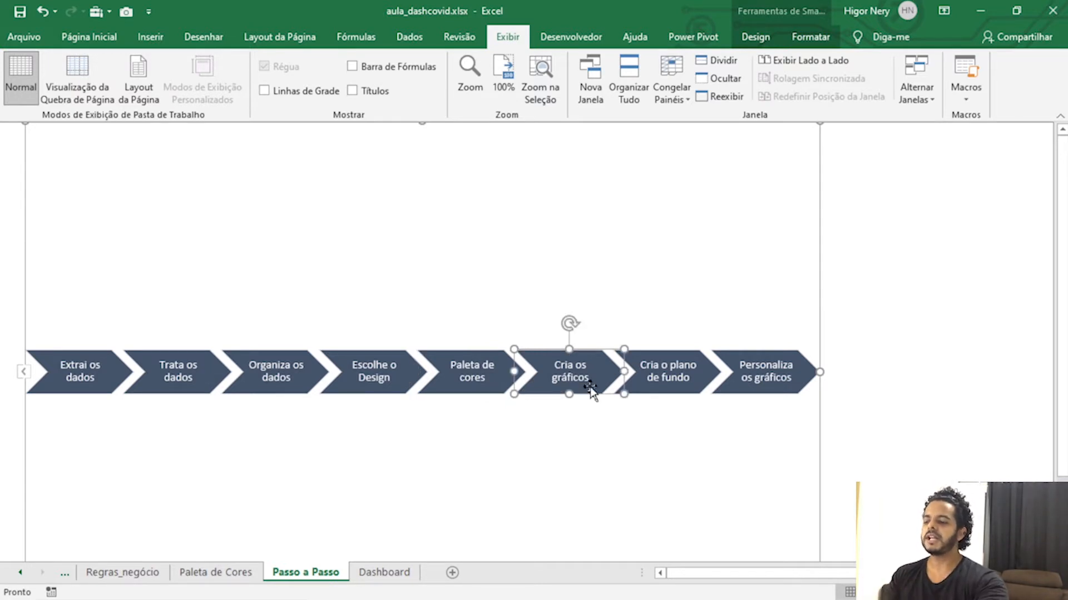
left_click(123, 568)
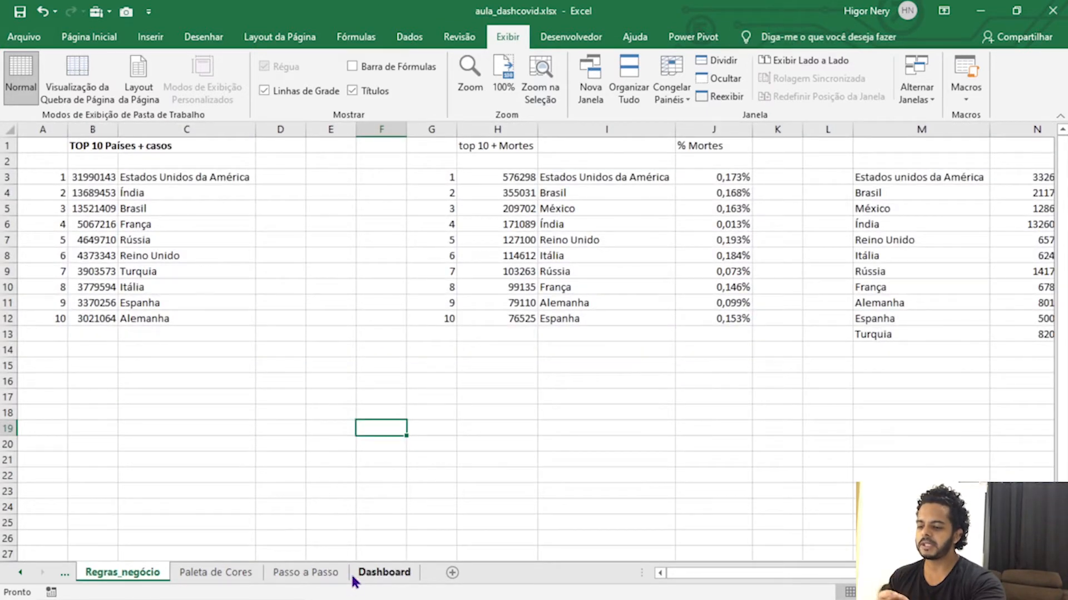
left_click(383, 573)
left_click(328, 574)
left_click(590, 390)
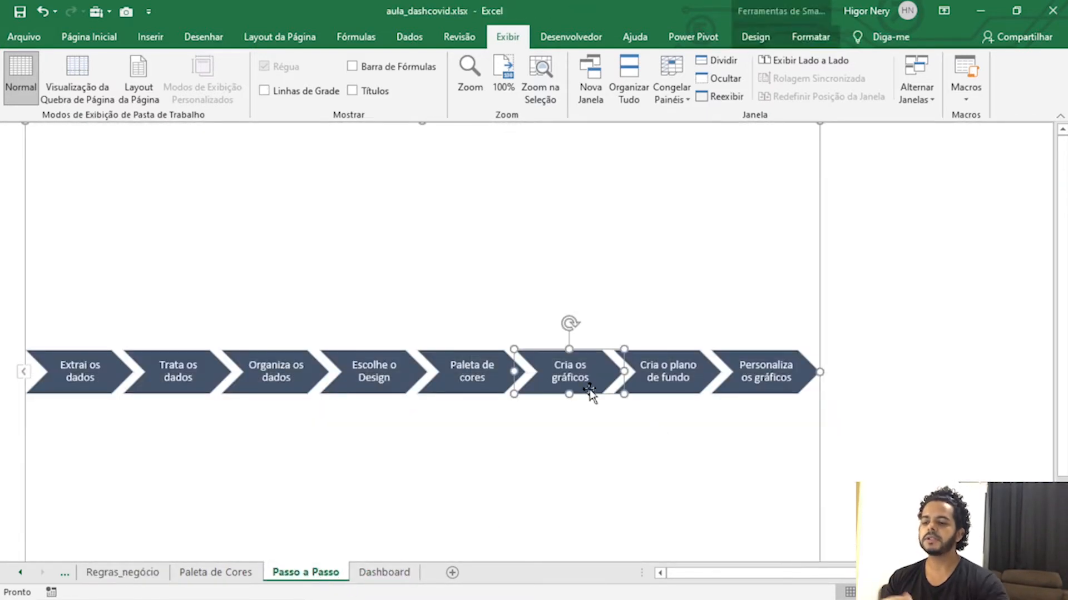
left_click(705, 382)
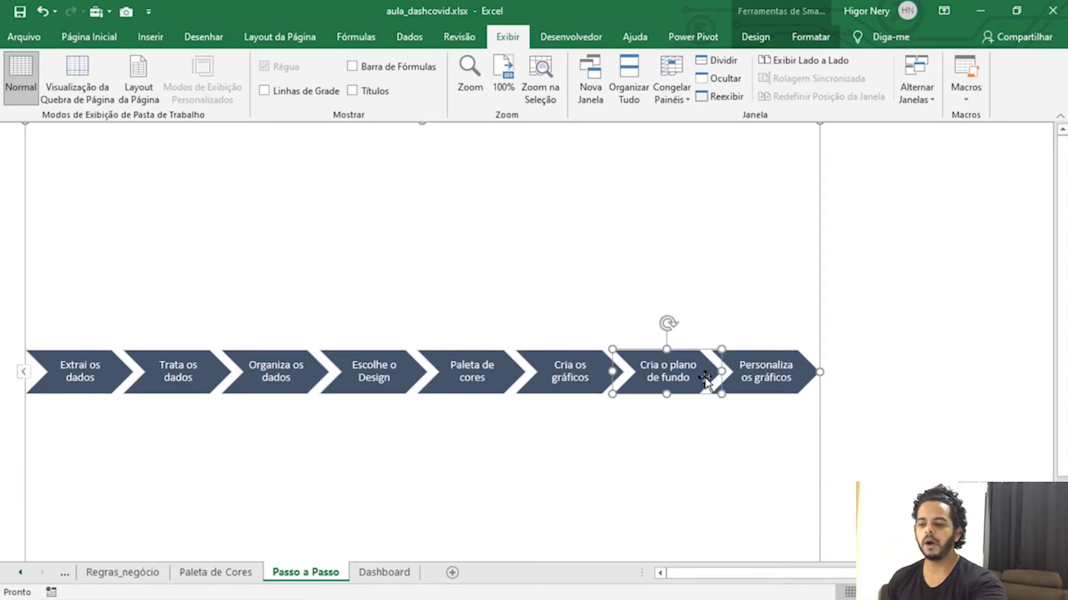
left_click(785, 352)
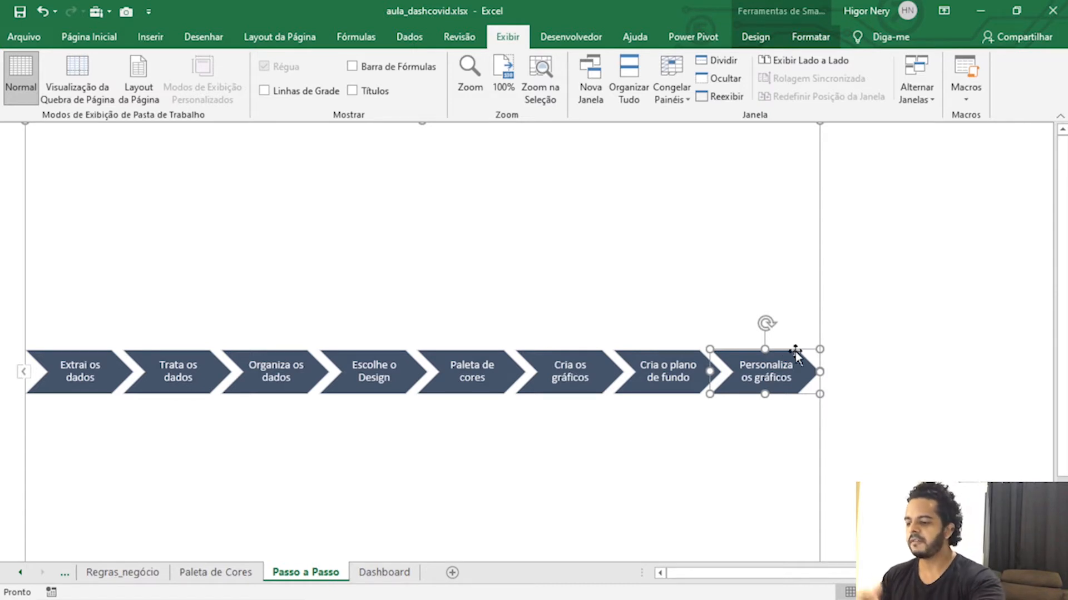
- Open the shape formatting options for the dark blue circle on the Paleta de Cores sheet
left_click(240, 571)
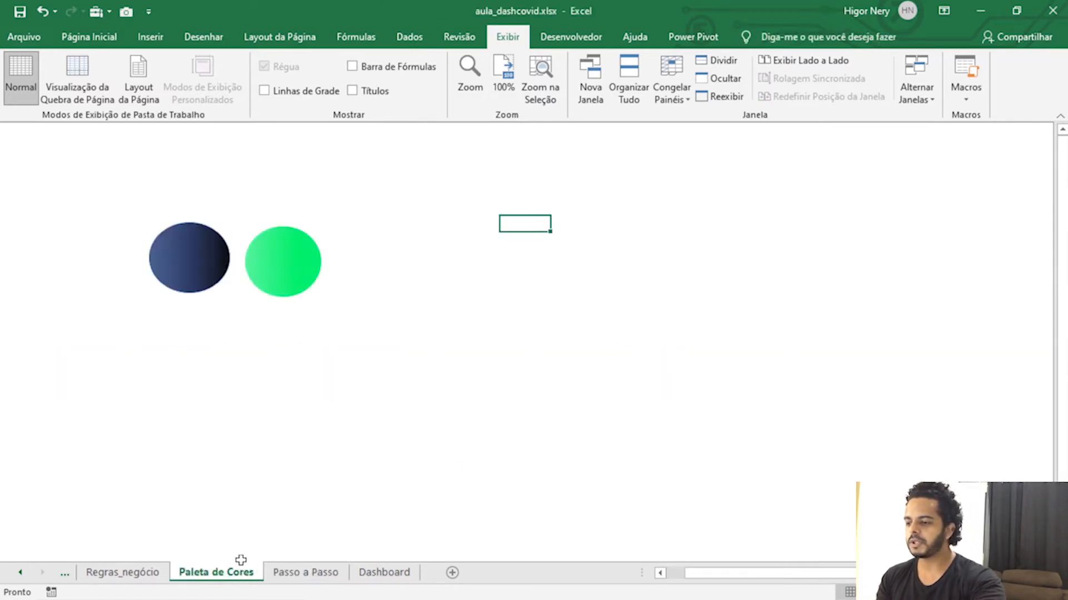
left_click(188, 282)
left_click(291, 286)
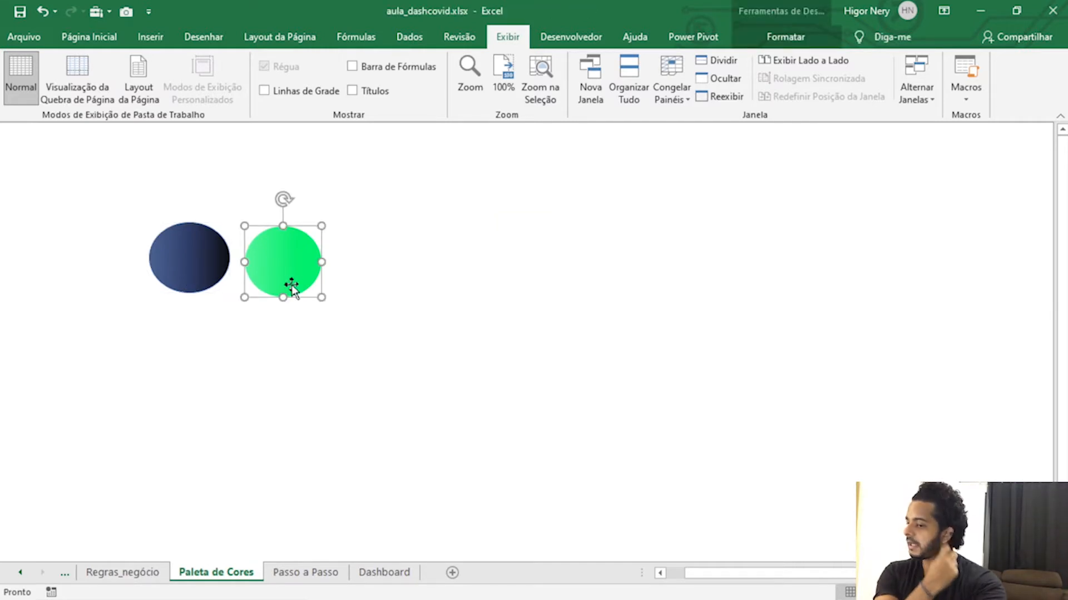
left_click(198, 281)
right_click(238, 258)
key("Escape")
left_click(198, 272)
right_click(199, 274)
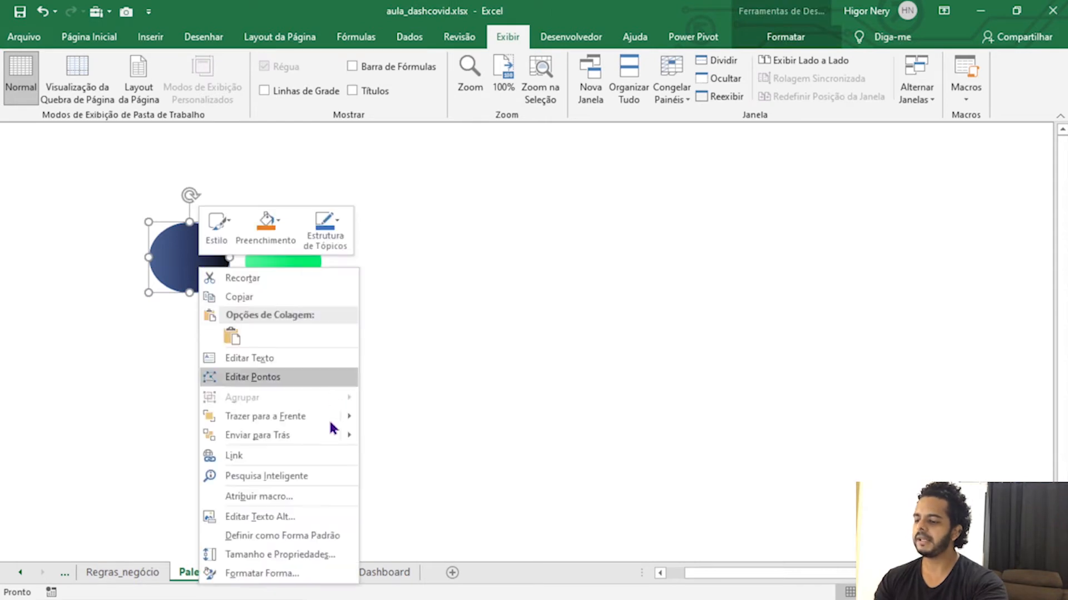
left_click(325, 576)
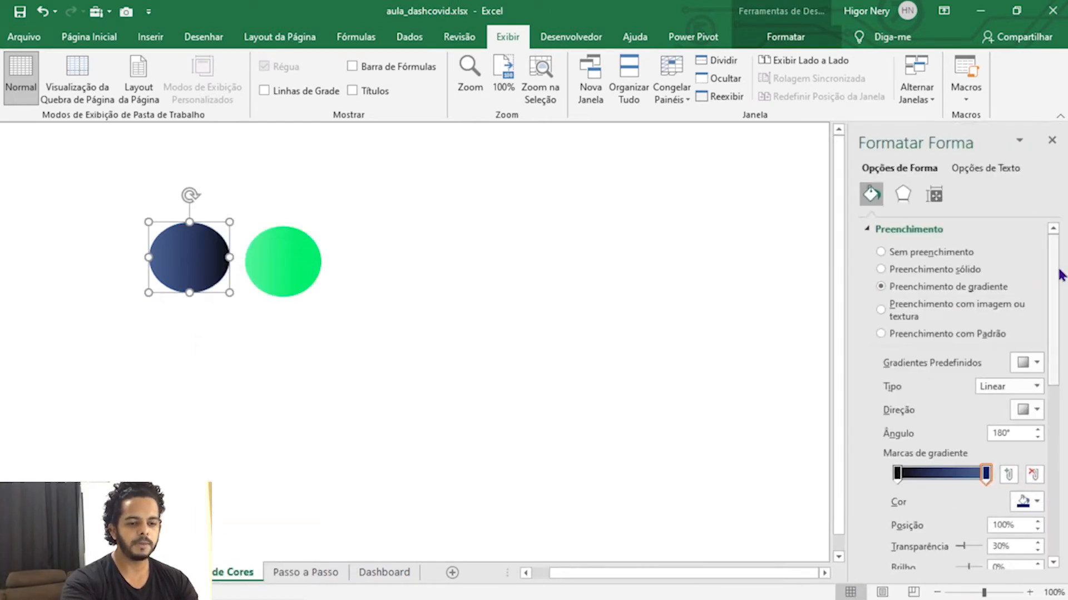
- Try shifting the black gradient stop of the dark blue circle inward, and return it to position 0%
left_click_drag(1050, 282, 1044, 368)
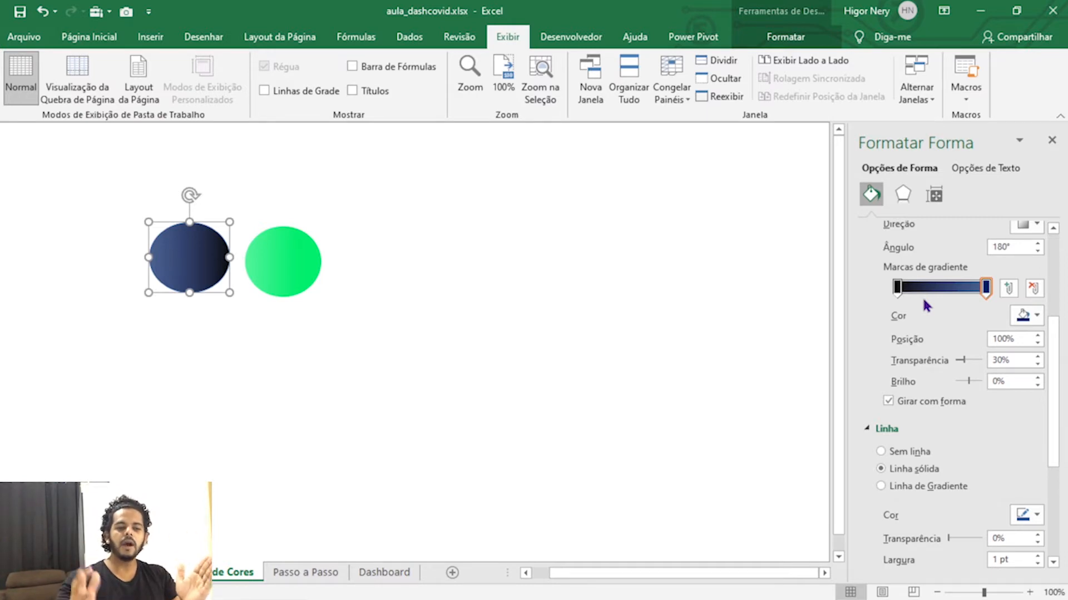
left_click(897, 290)
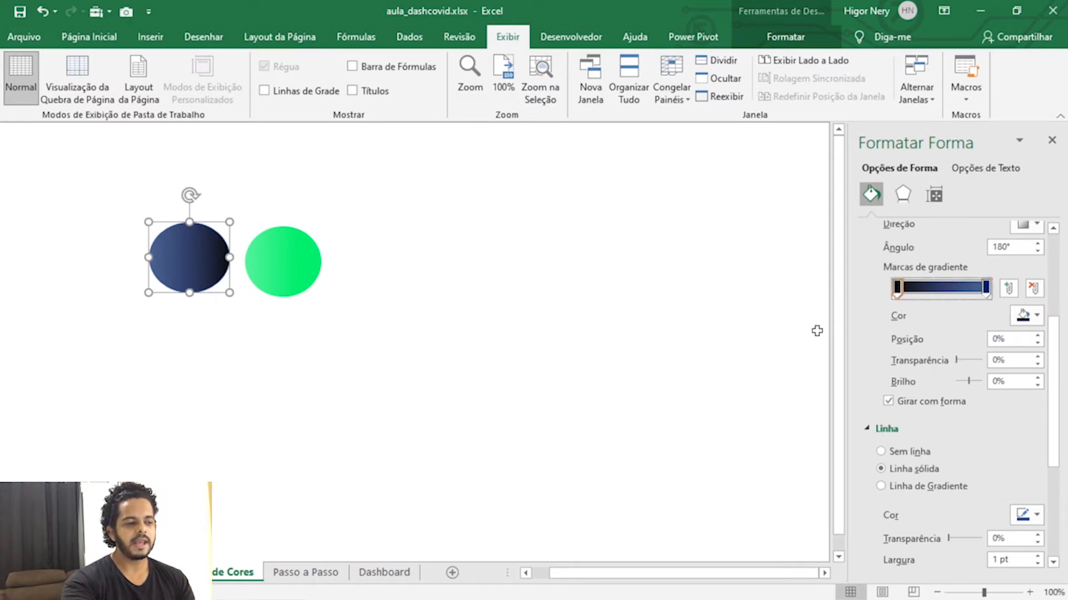
left_click(986, 290)
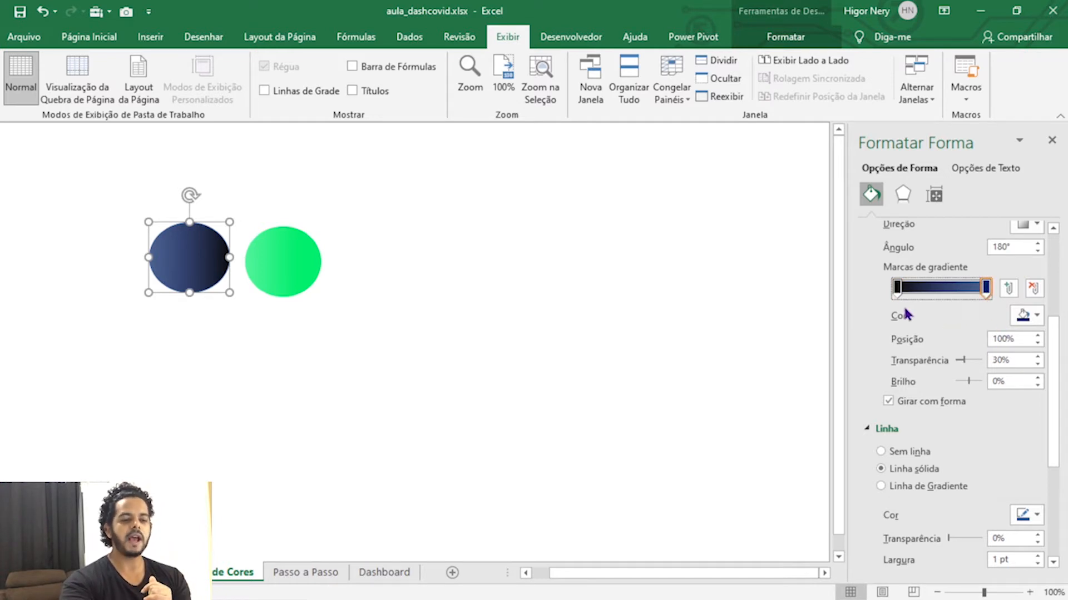
mouse_move(897, 289)
left_mouse_down()
mouse_move(934, 295)
mouse_move(911, 296)
mouse_move(931, 302)
mouse_move(919, 299)
left_mouse_up()
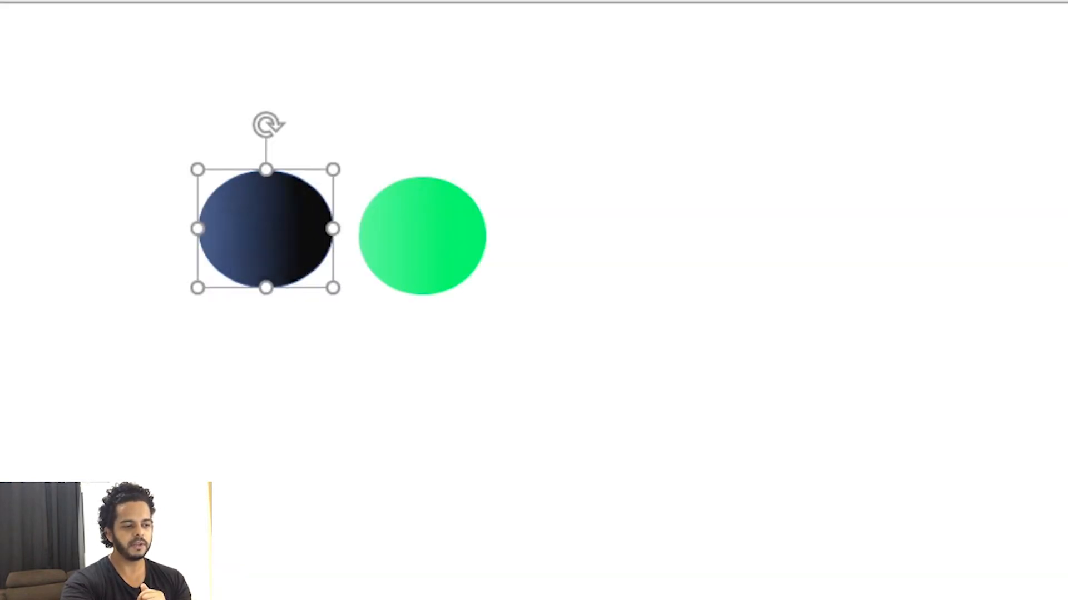
mouse_move(903, 308)
left_mouse_down()
mouse_move(920, 308)
mouse_move(891, 309)
left_mouse_up()
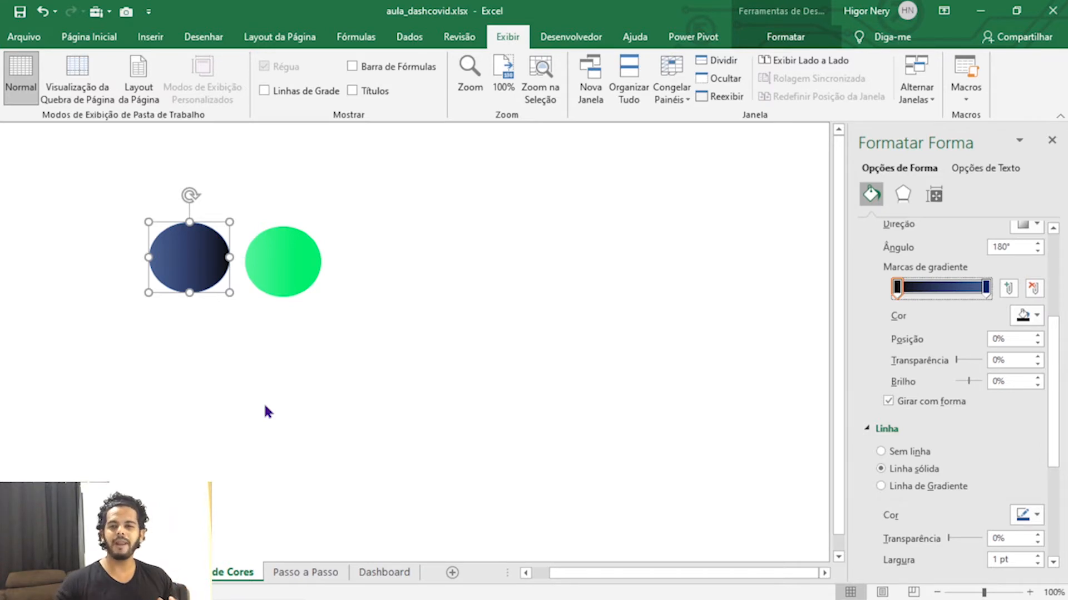
left_click(262, 289)
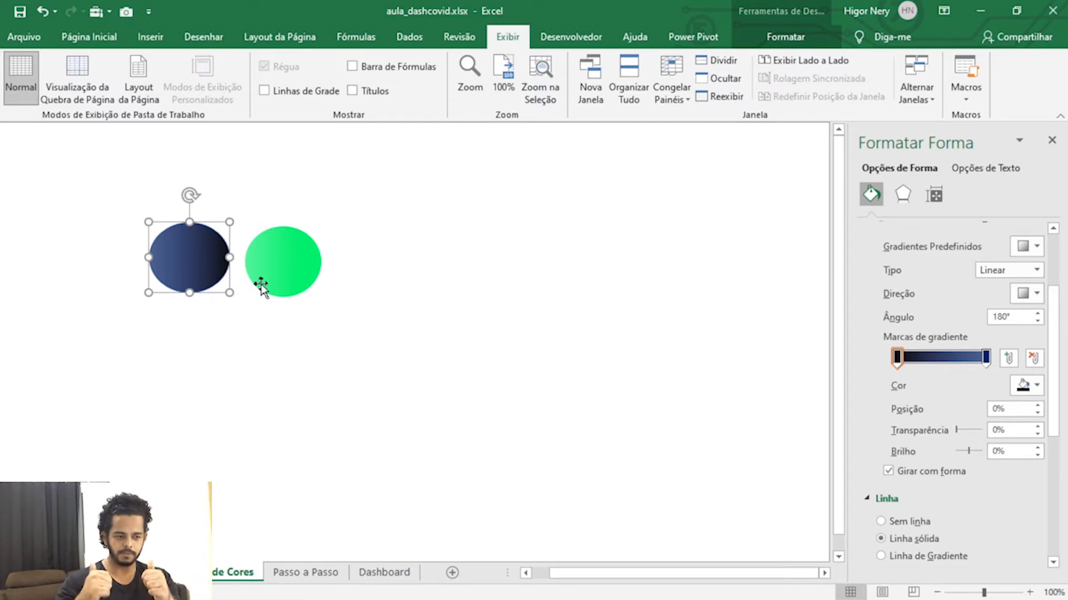
- Return to the Passo a Passo sheet and review the Paleta de cores and Cria os gráficos stages
left_click(307, 572)
left_click(550, 394)
left_click(440, 378)
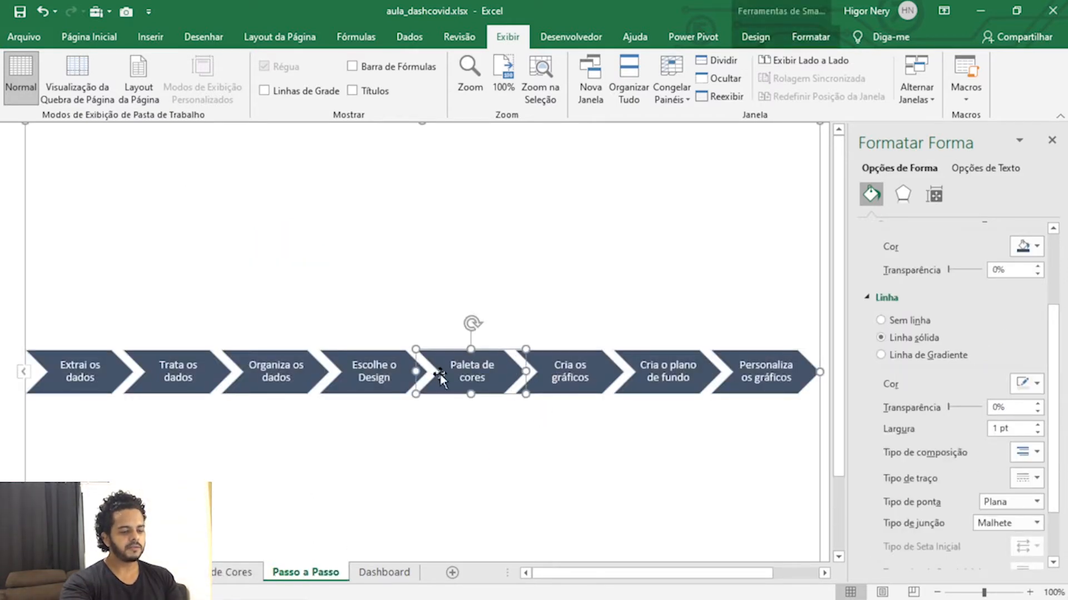
left_click(589, 381)
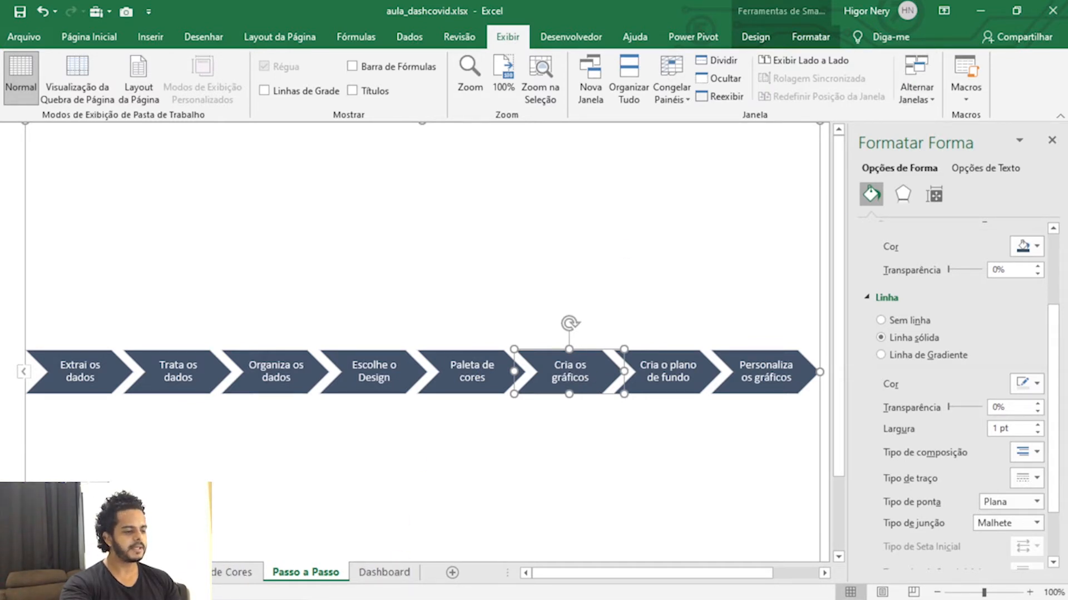
- Insert a filled map chart (Mapa Coroplético) from the whole country table on the data sheet
left_click(15, 573)
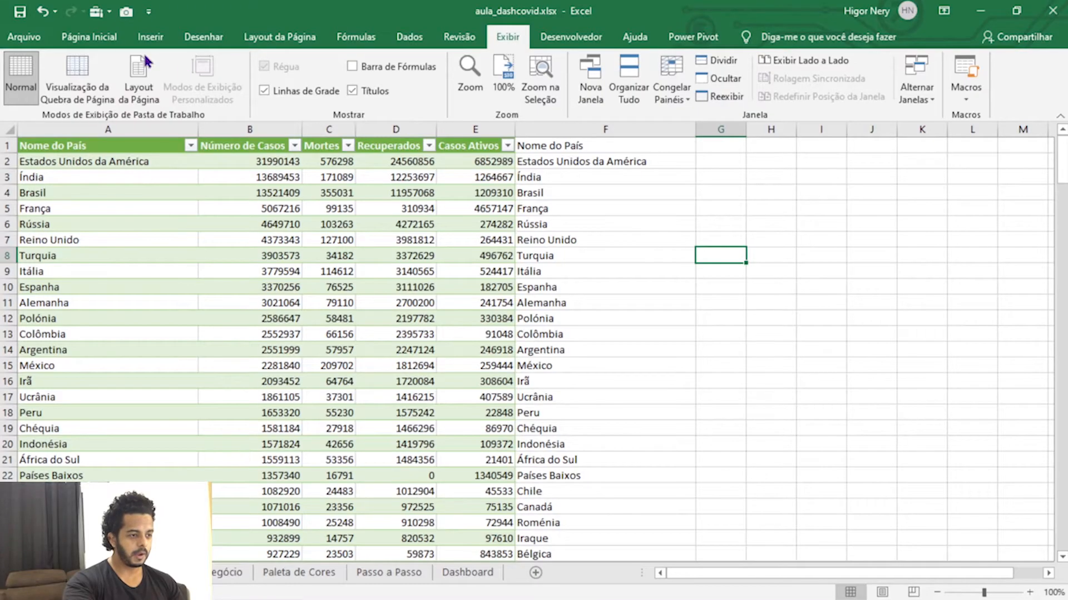
left_click(89, 38)
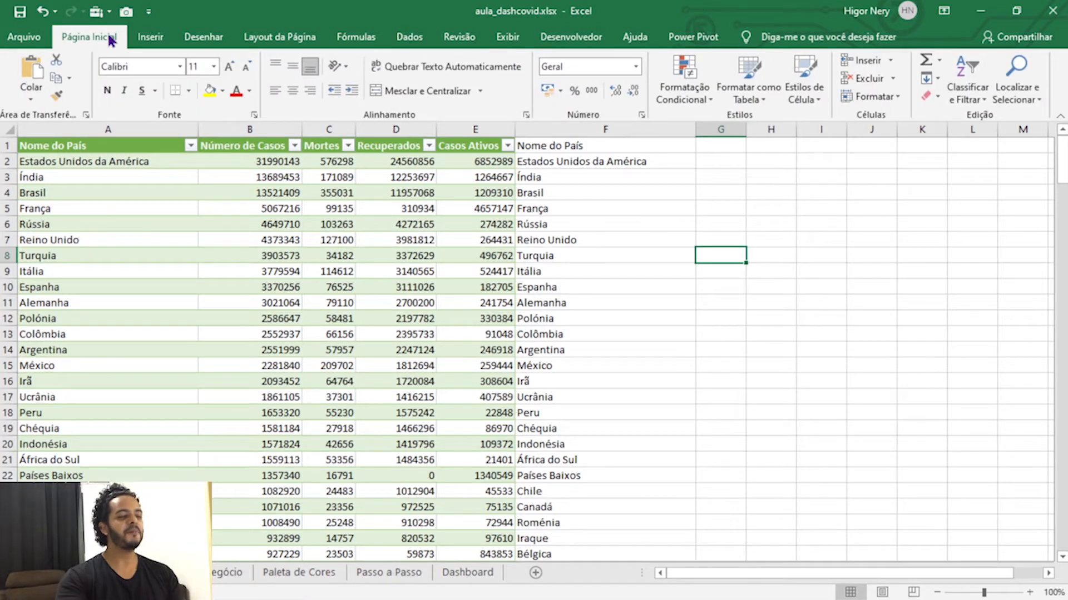
left_click(228, 255)
left_click(307, 267)
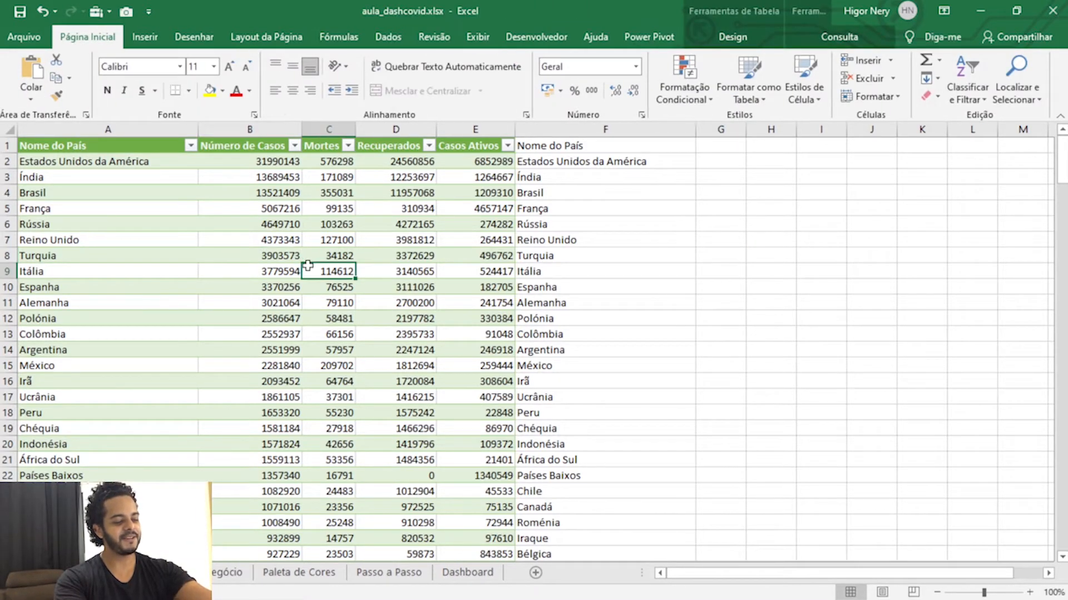
key("ctrl+a")
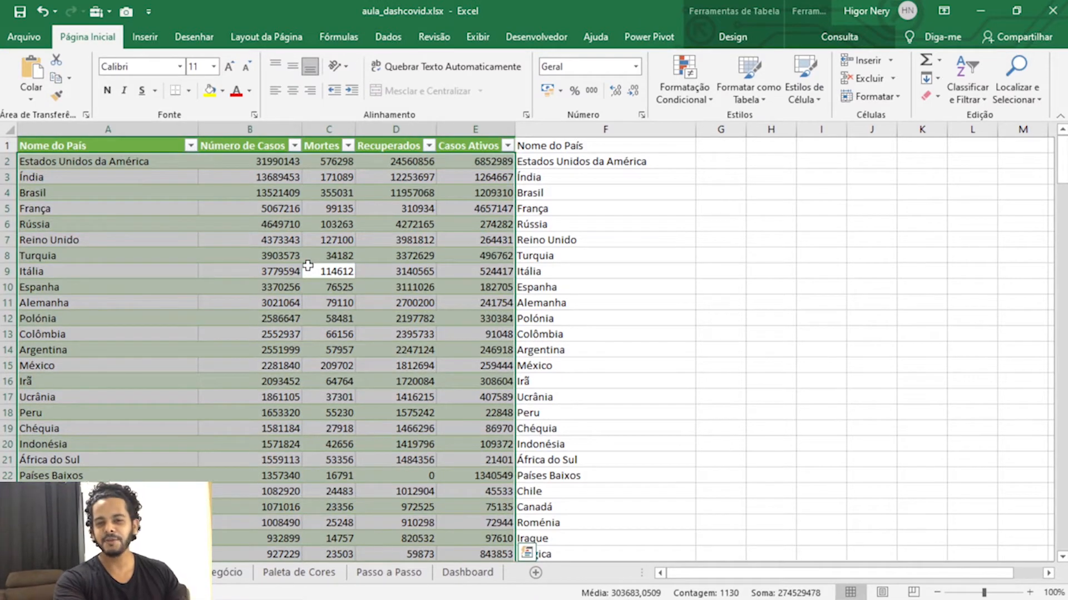
left_click(150, 39)
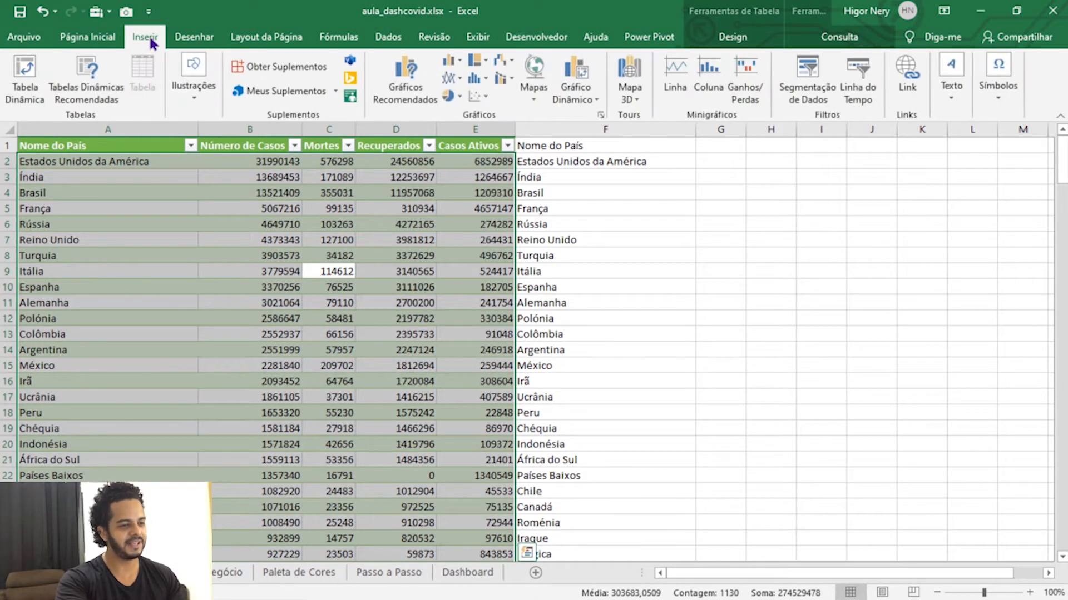
left_click(527, 98)
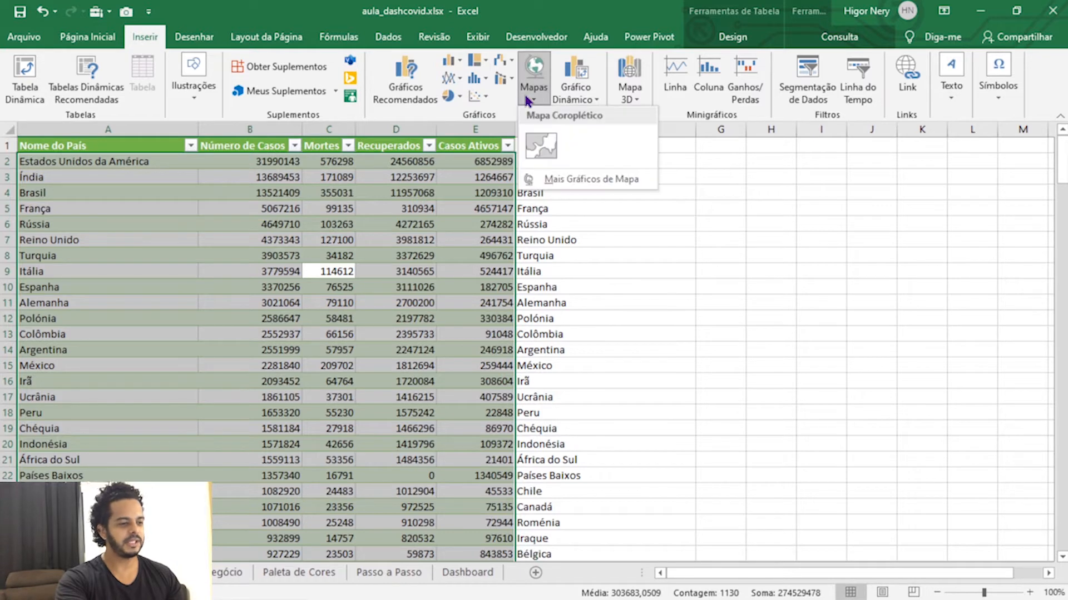
left_click(541, 142)
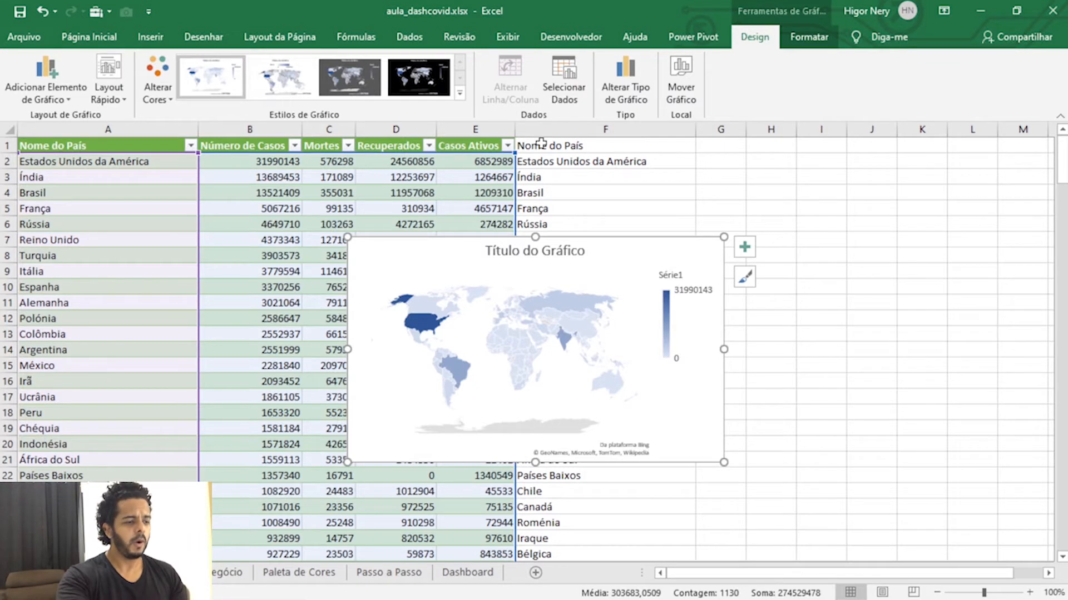
- Move the map chart over columns E to I, around rows 6 to 20, and inspect its country shading
left_click_drag(560, 236, 673, 224)
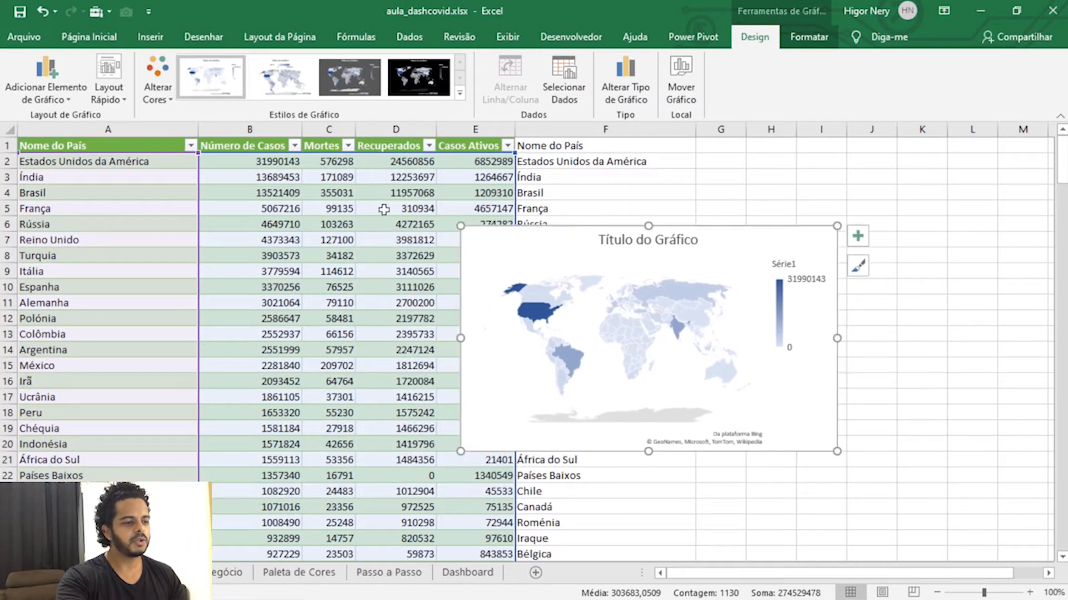
mouse_move(531, 318)
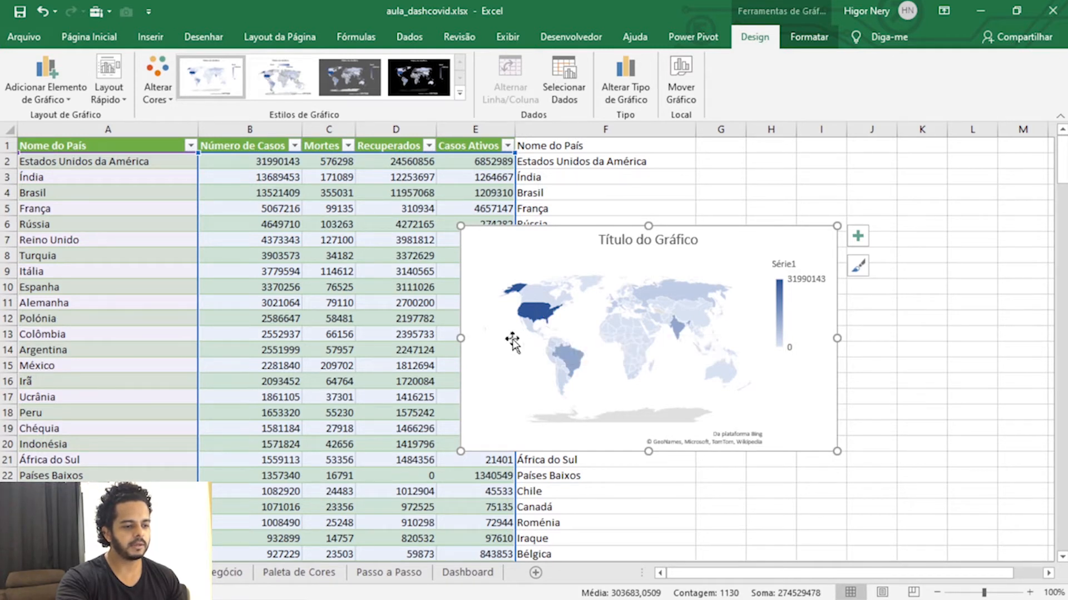
mouse_move(565, 362)
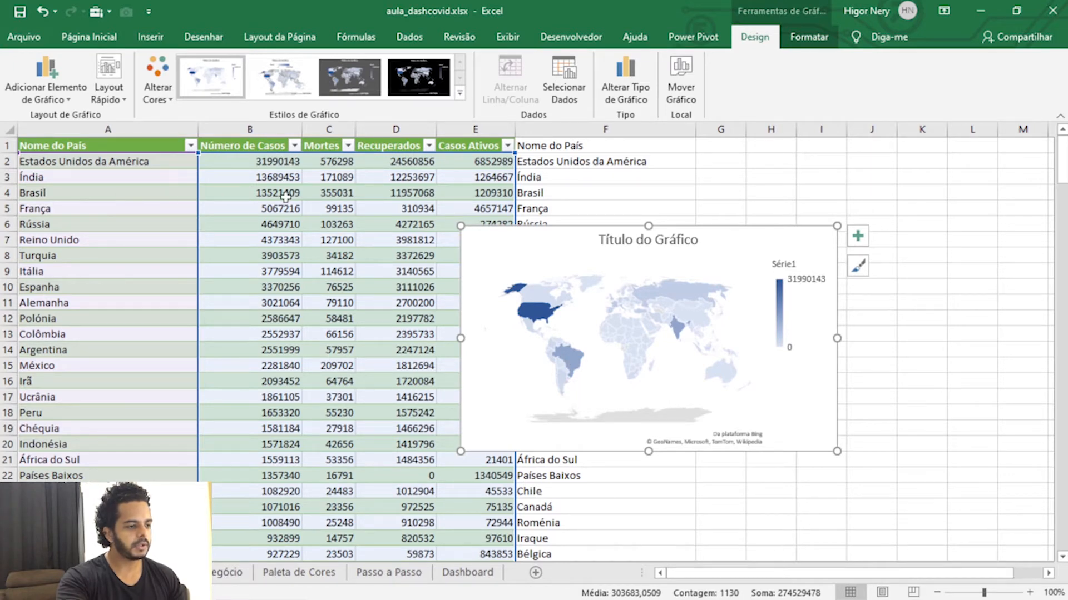
- Examine the map's source data by selecting the country and case-count columns and the whole country table
left_click(345, 211)
left_click_drag(250, 129, 92, 129)
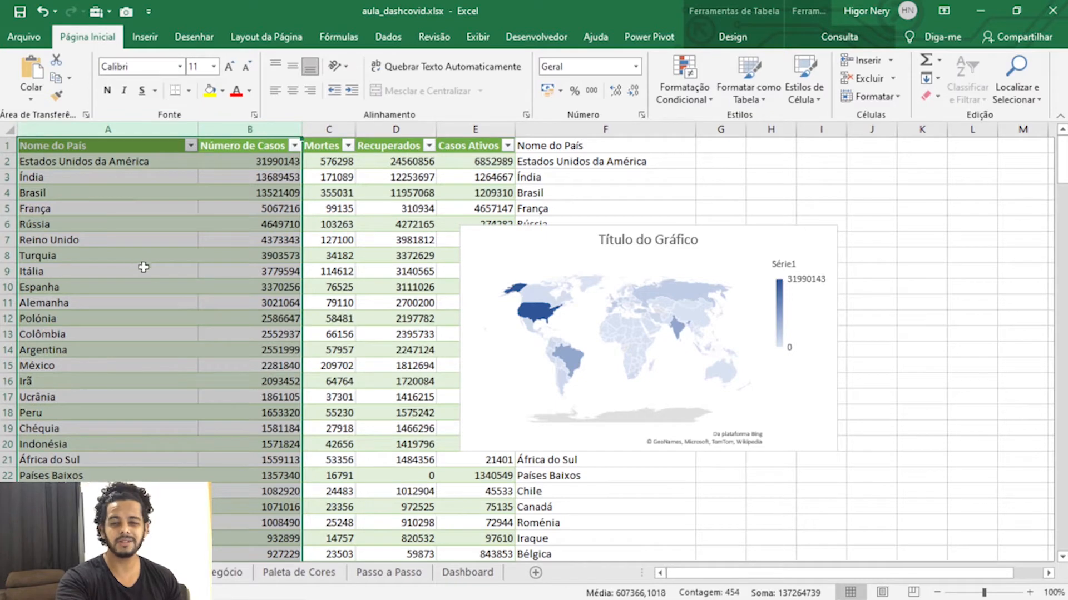
left_click(239, 281)
key("ctrl+a")
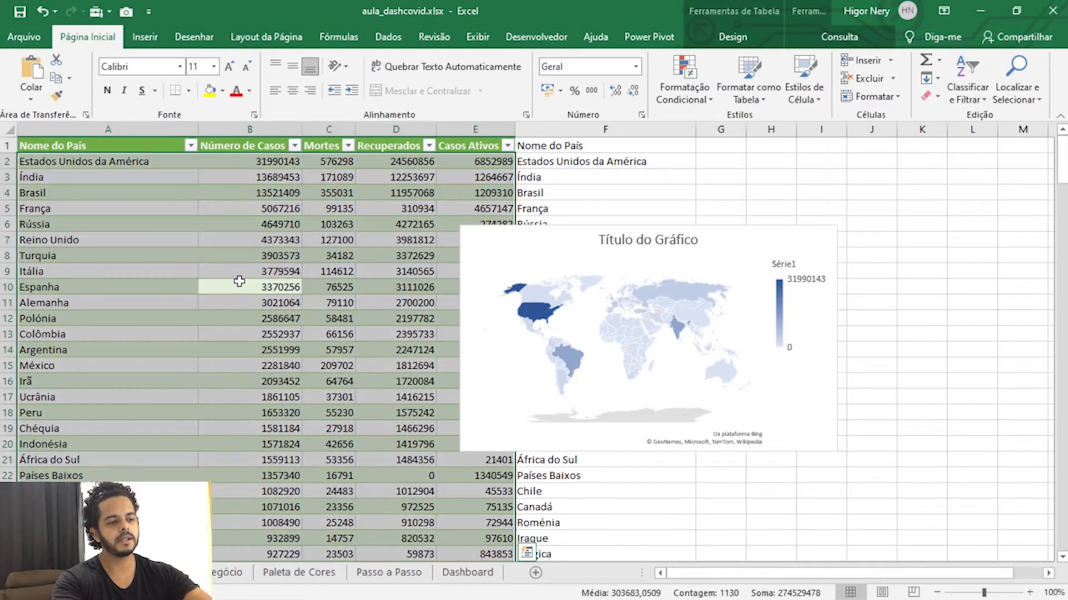
- Move the map chart over columns F to L, around rows 3 to 17, and open the sheet holding the top 10 tables
left_click(516, 228)
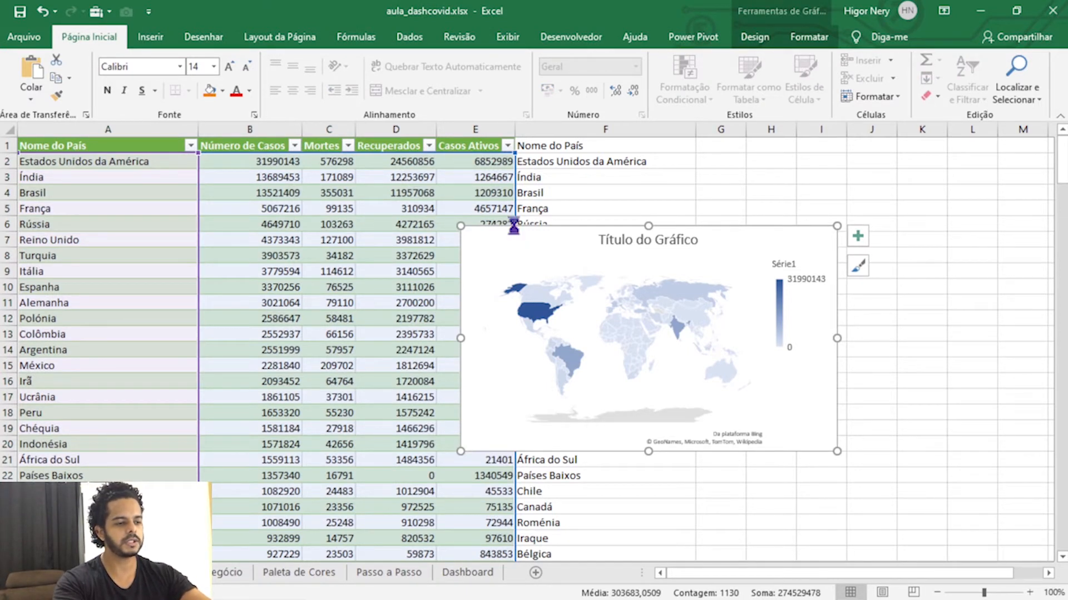
left_click_drag(543, 229, 699, 177)
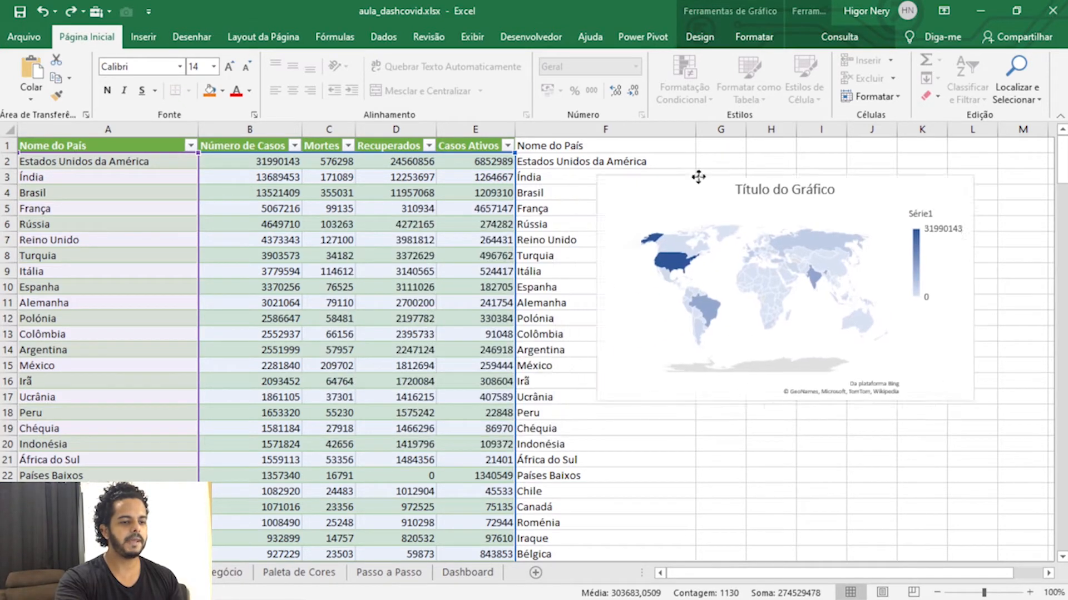
left_click(227, 576)
left_click(358, 371)
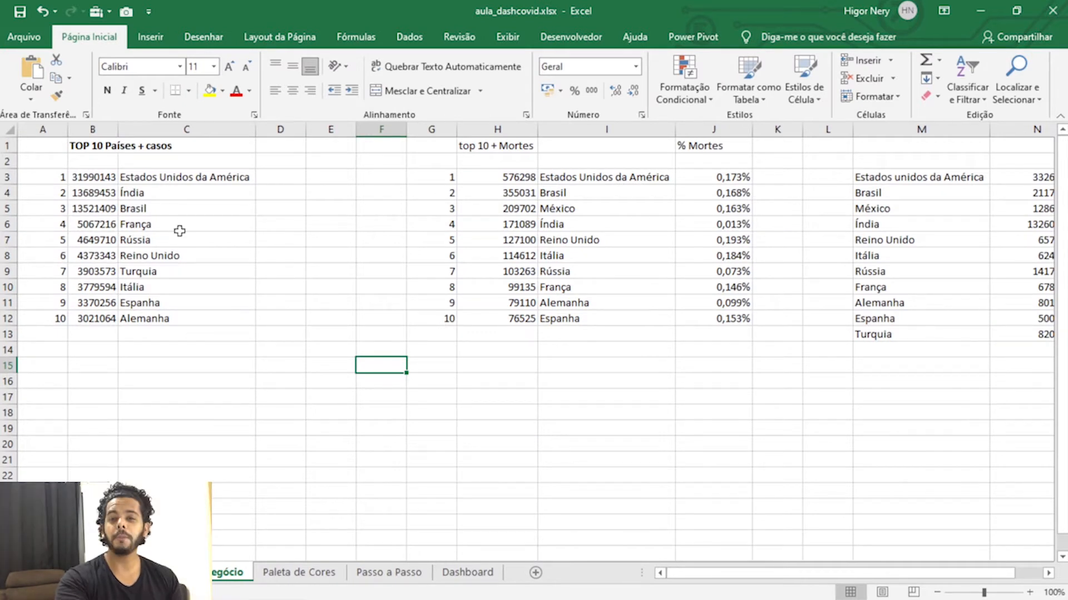
- Try a 2D clustered column chart from the top 10 case counts and countries in B3:C12
left_click_drag(78, 178, 156, 320)
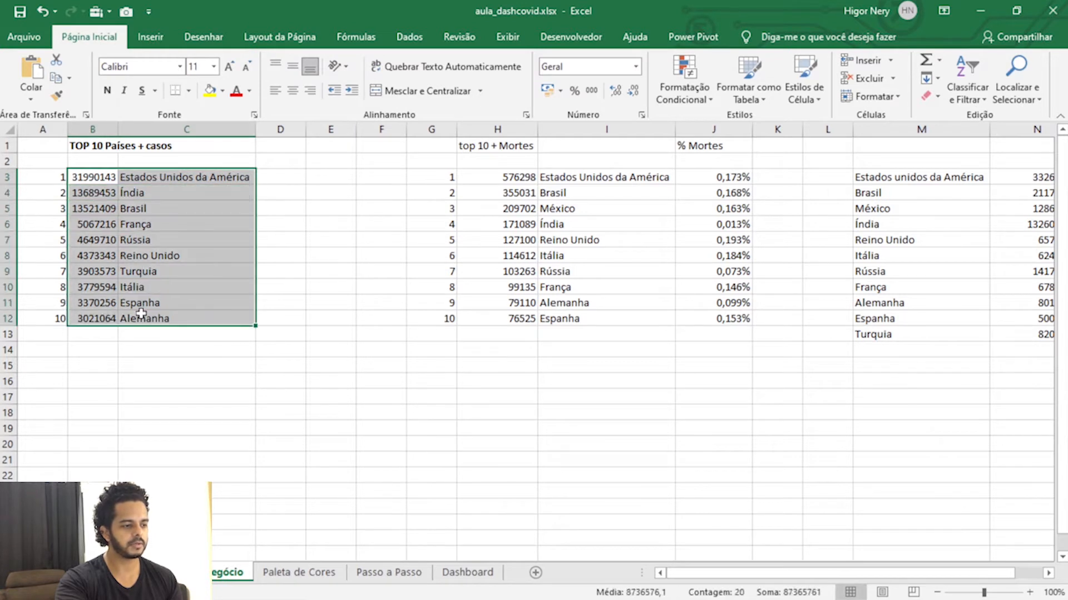
left_click(150, 44)
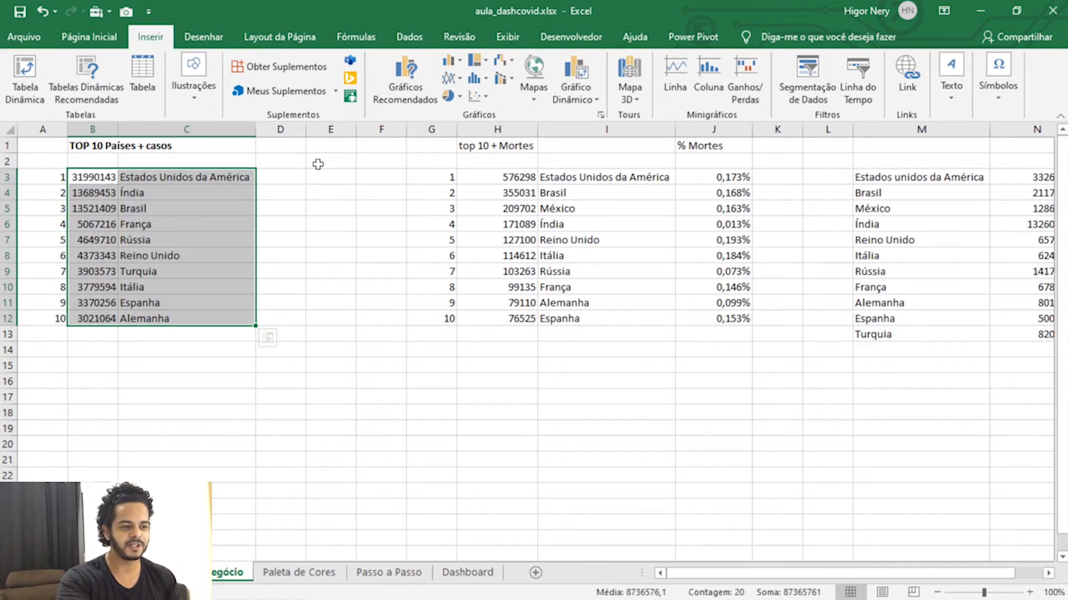
left_click(450, 62)
left_click(451, 63)
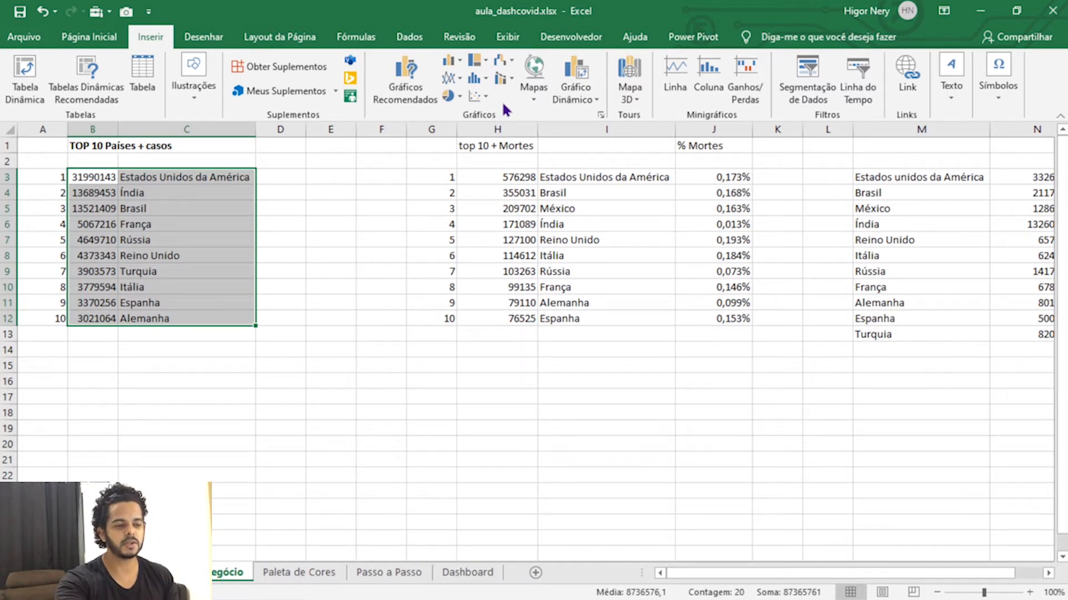
left_click(451, 62)
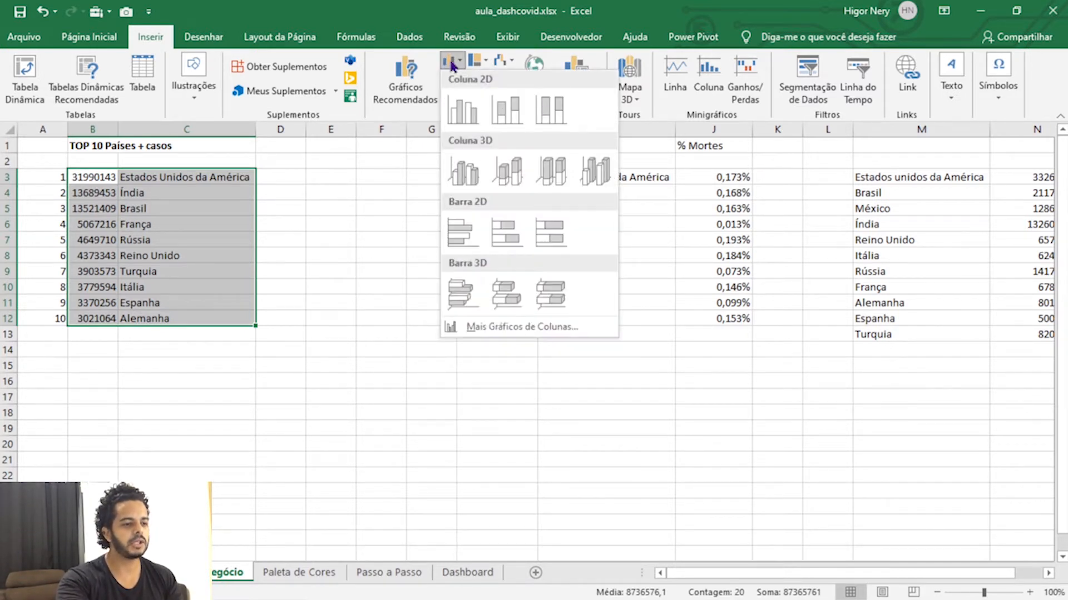
left_click(463, 110)
left_click_drag(482, 239, 466, 245)
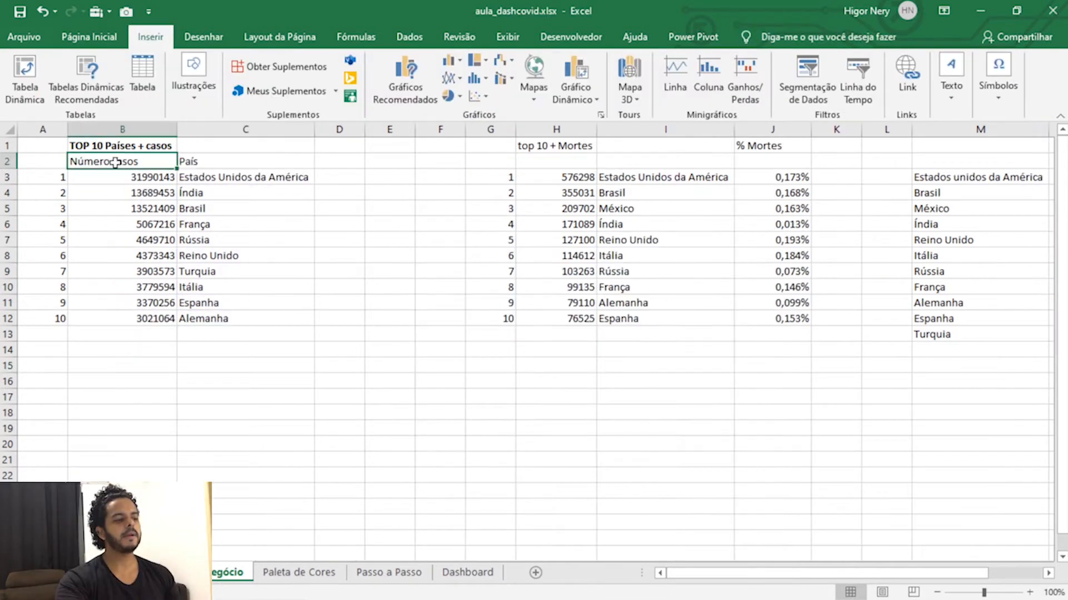
- Add the headers Número casos in B2 and País in C2 above the top 10 cases table
key("Tab")
type("País")
- Insert a 2D clustered column chart from A2:C12 and place it, slightly reduced, below the cases table from about row 14
left_click_drag(39, 162, 174, 320)
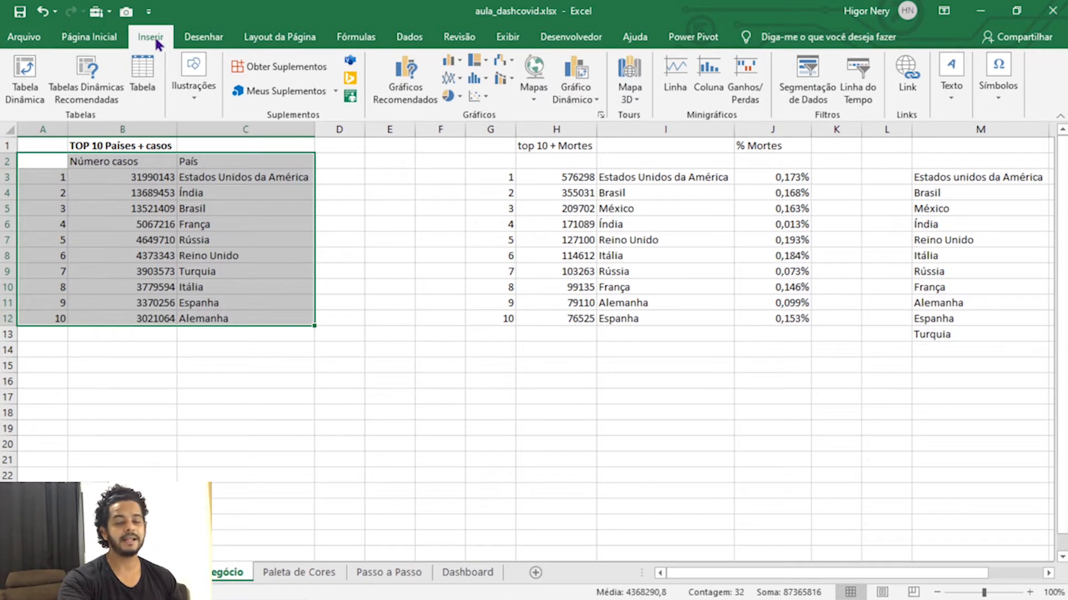
left_click(451, 66)
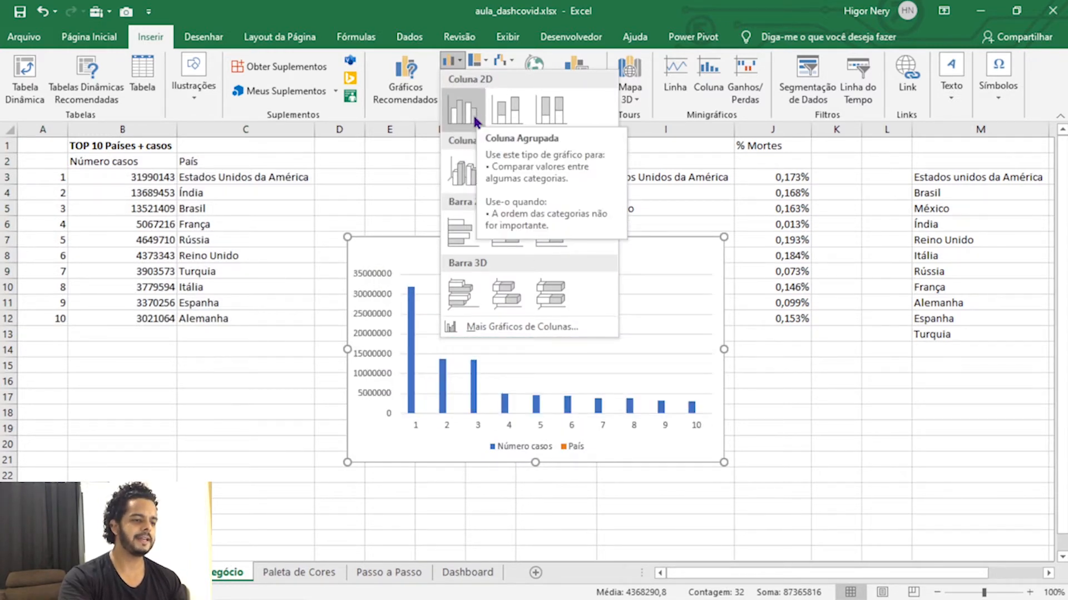
left_click(473, 112)
left_click_drag(473, 238, 447, 240)
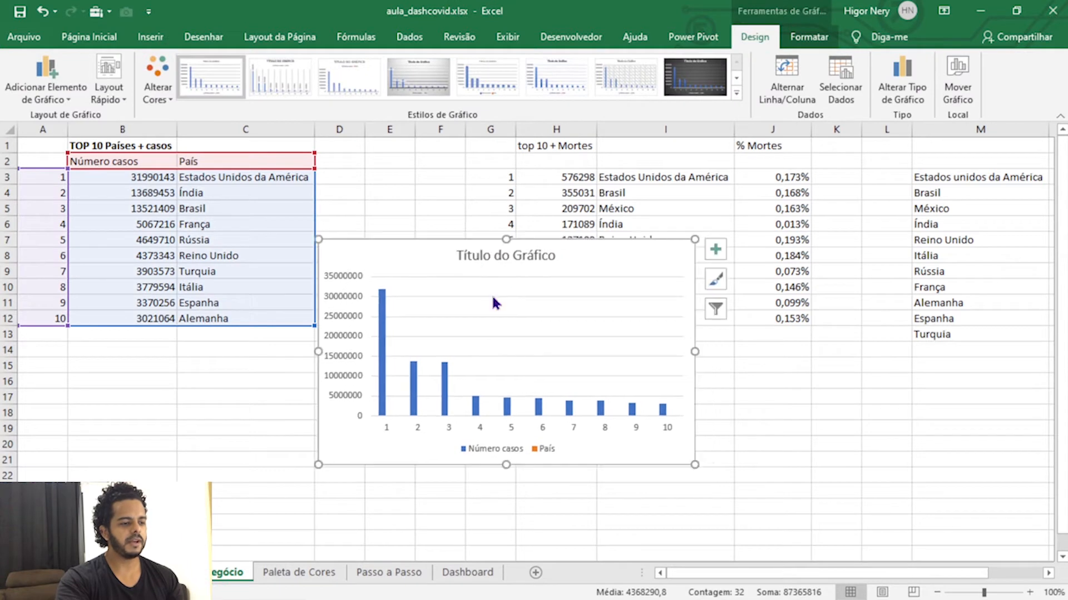
left_click_drag(694, 240, 326, 355)
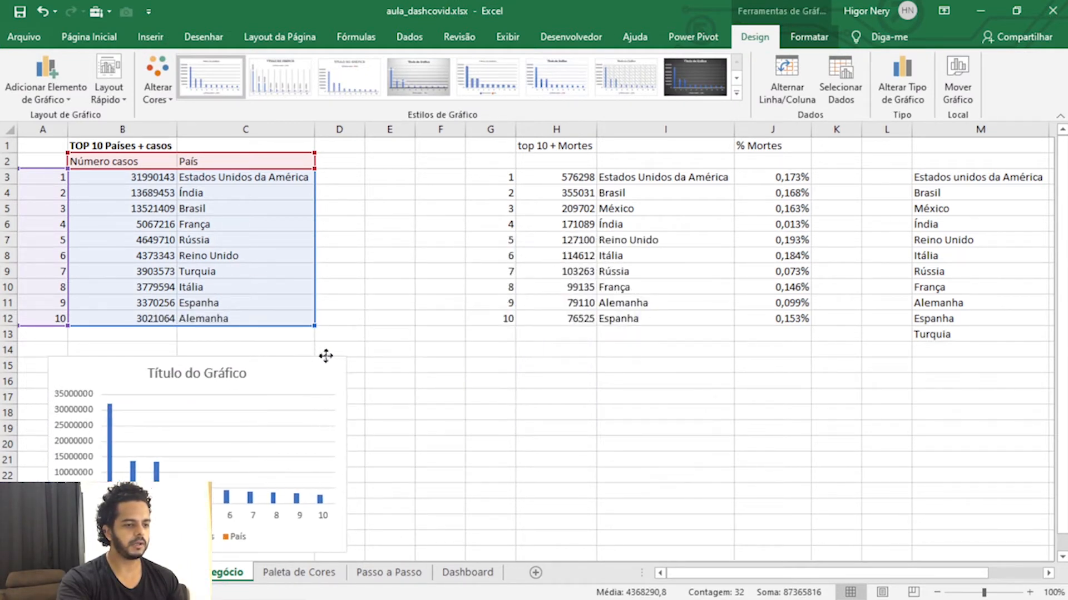
- Copy the Número casos and País headers from B2:C2 to H2:I2 above the top 10 deaths table
left_click(439, 224)
left_click_drag(111, 161, 235, 161)
key("ctrl+c")
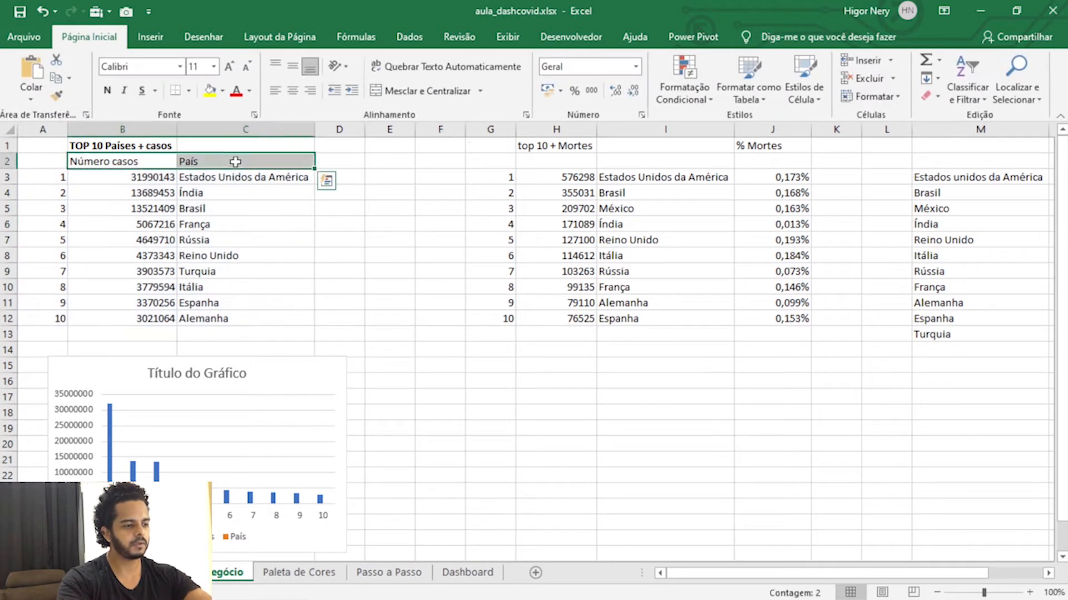
left_click(563, 161)
key("ctrl+v")
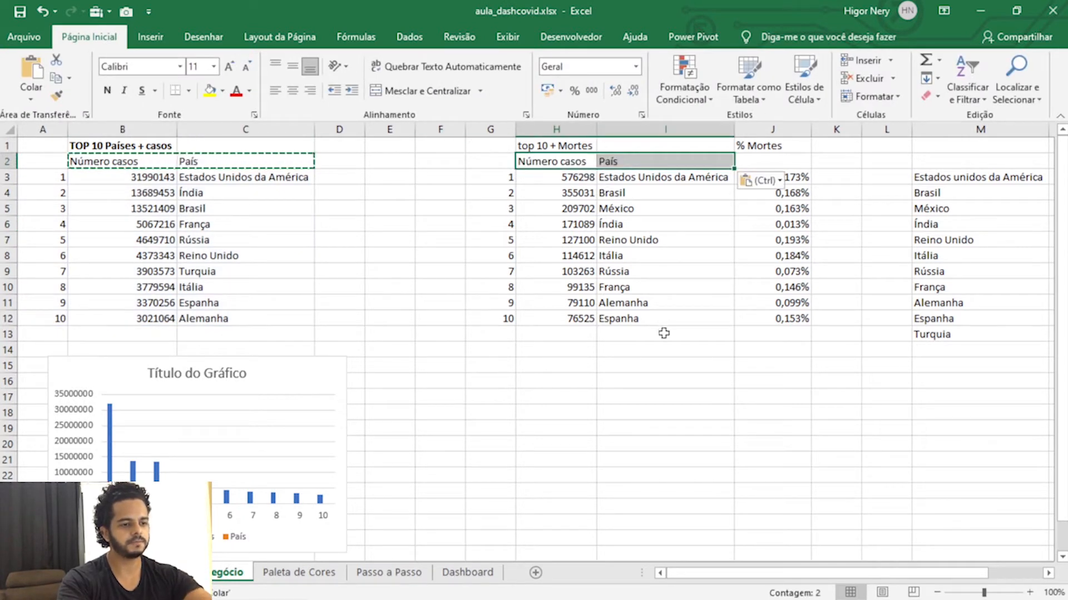
left_click(662, 334)
- Insert a 2D clustered column chart from G2:I12 and place it below the deaths table, over columns E to J
left_click_drag(500, 165, 617, 317)
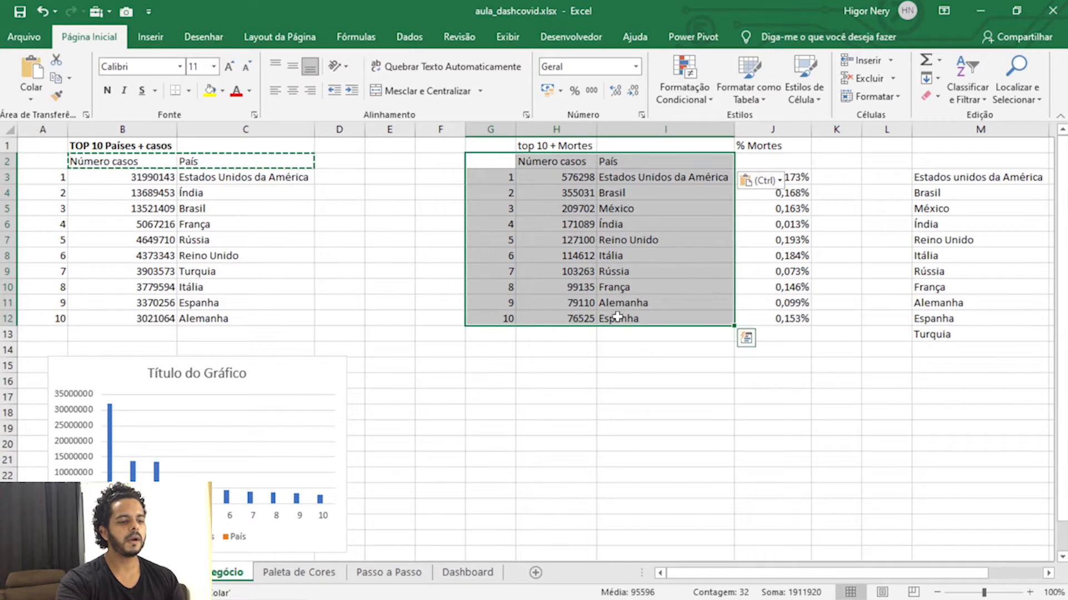
left_click(136, 39)
left_click(448, 61)
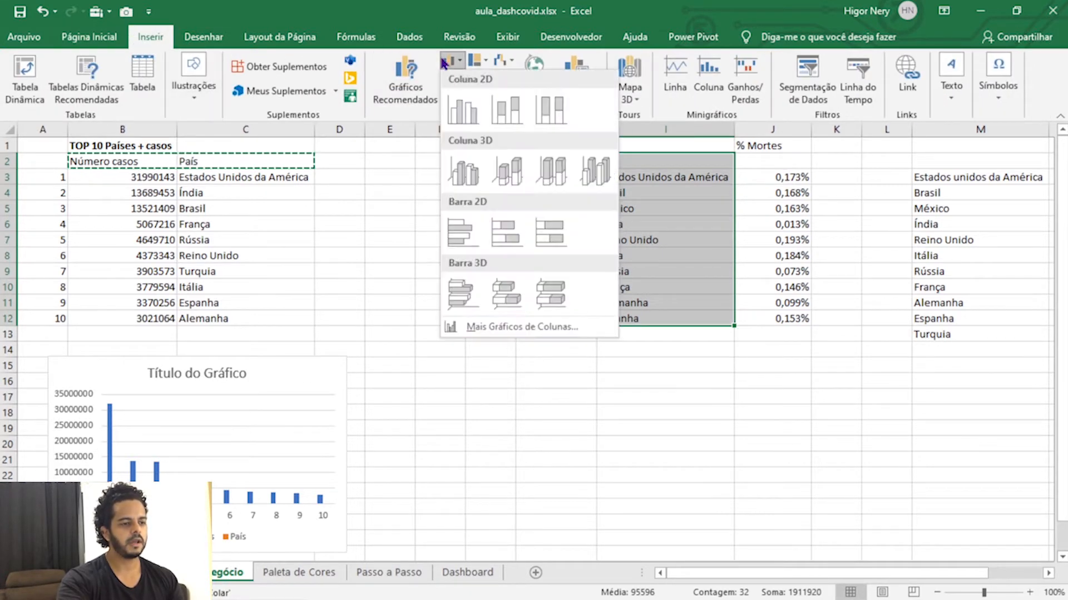
left_click(464, 114)
left_click_drag(457, 242, 492, 357)
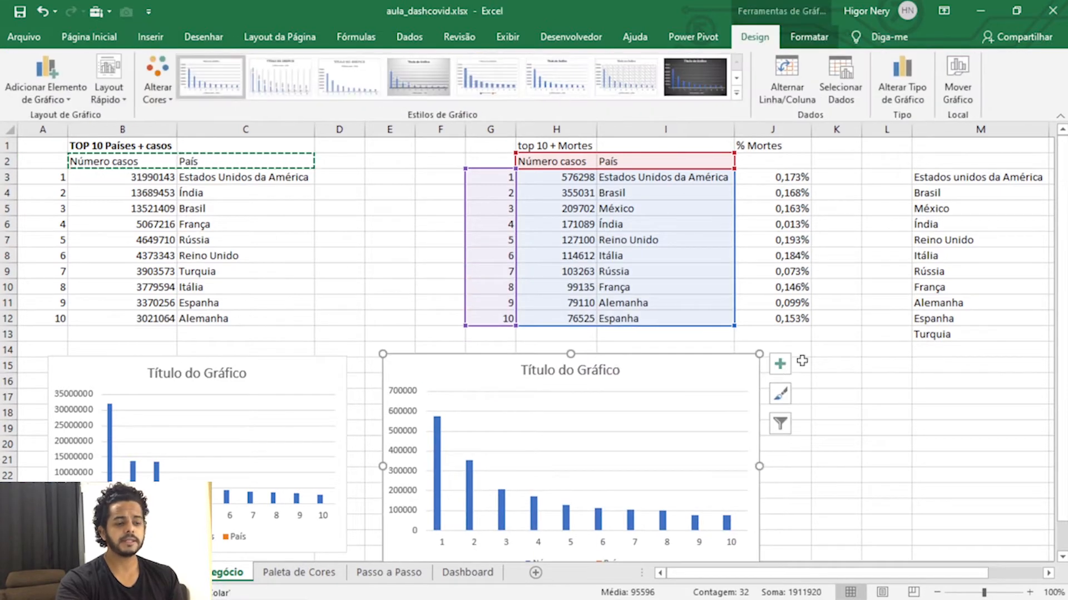
left_click(850, 355)
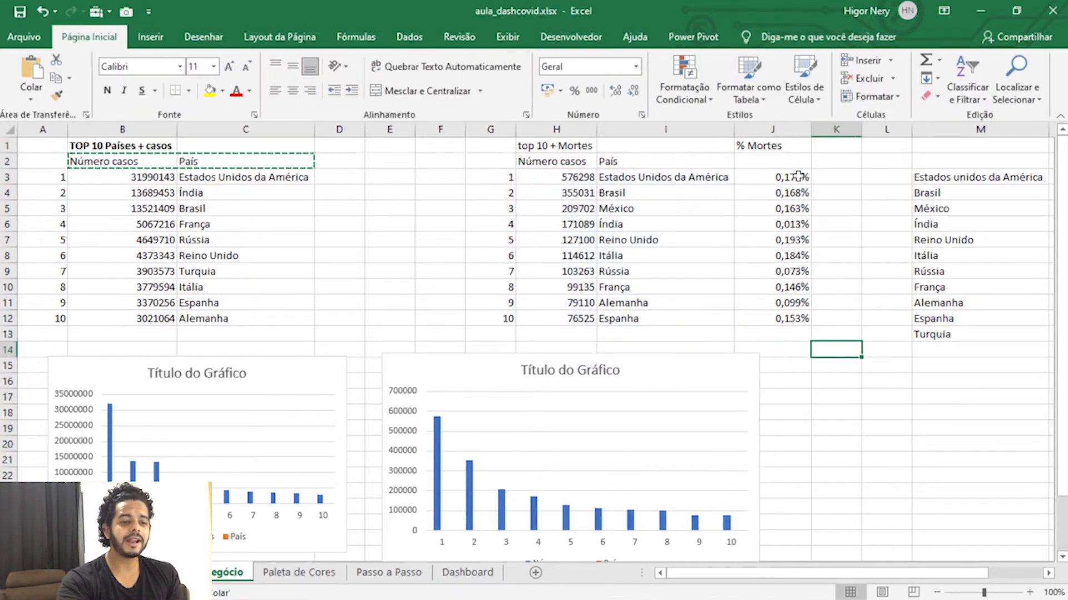
- Enter the header % in J2 above the death percentages
left_click(773, 164)
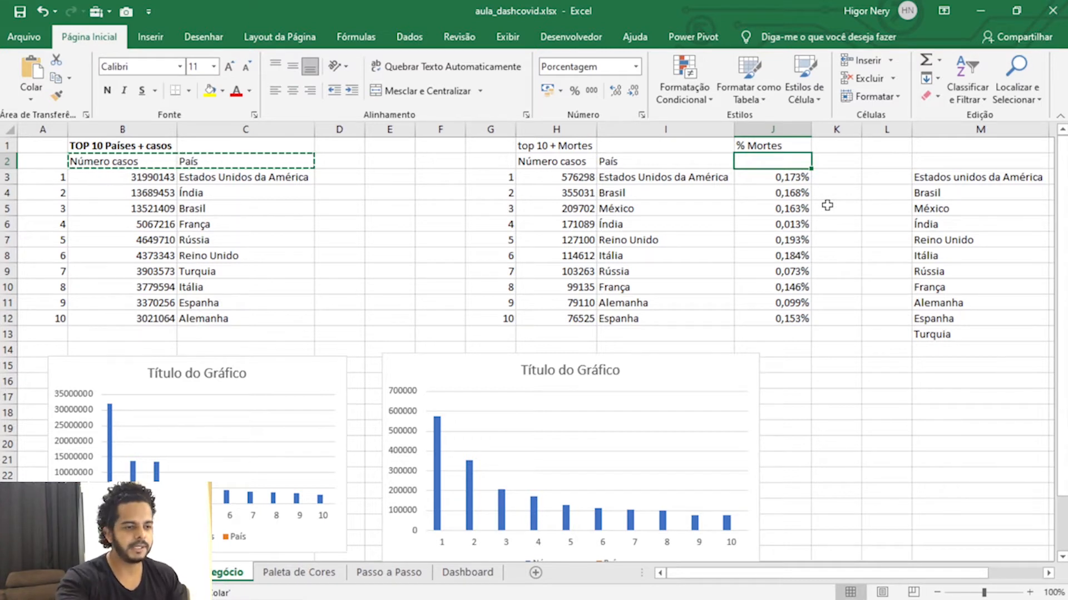
type("%")
key("Return")
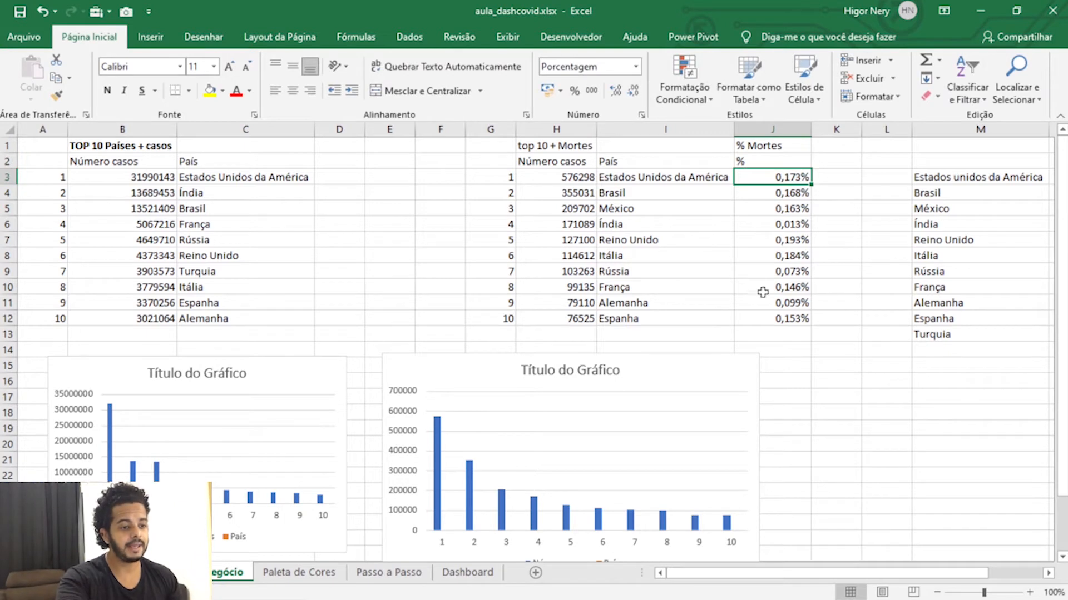
- Insert a funnel chart (Funil) from the countries and death percentages in I2:J12, choosing it among the recommended charts
left_click(648, 205)
left_click(642, 155)
left_click_drag(642, 155, 790, 320)
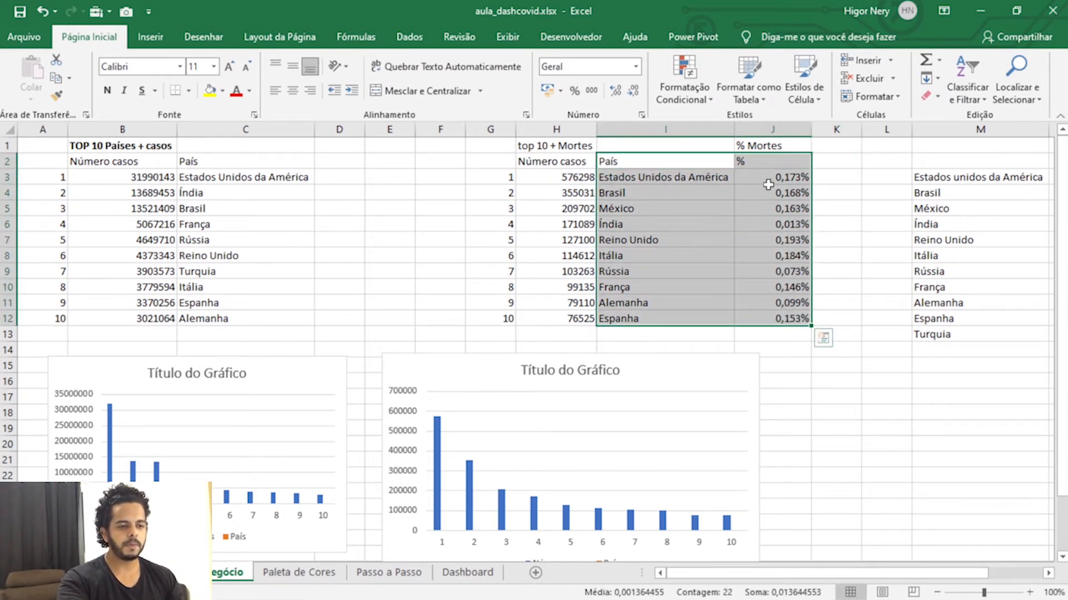
left_click(151, 36)
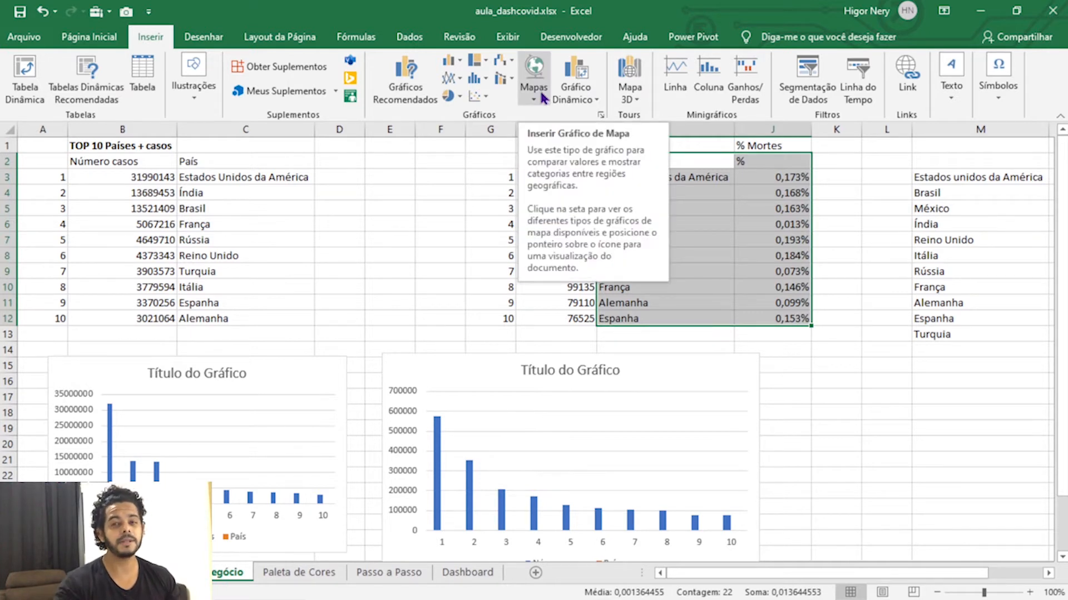
left_click(412, 92)
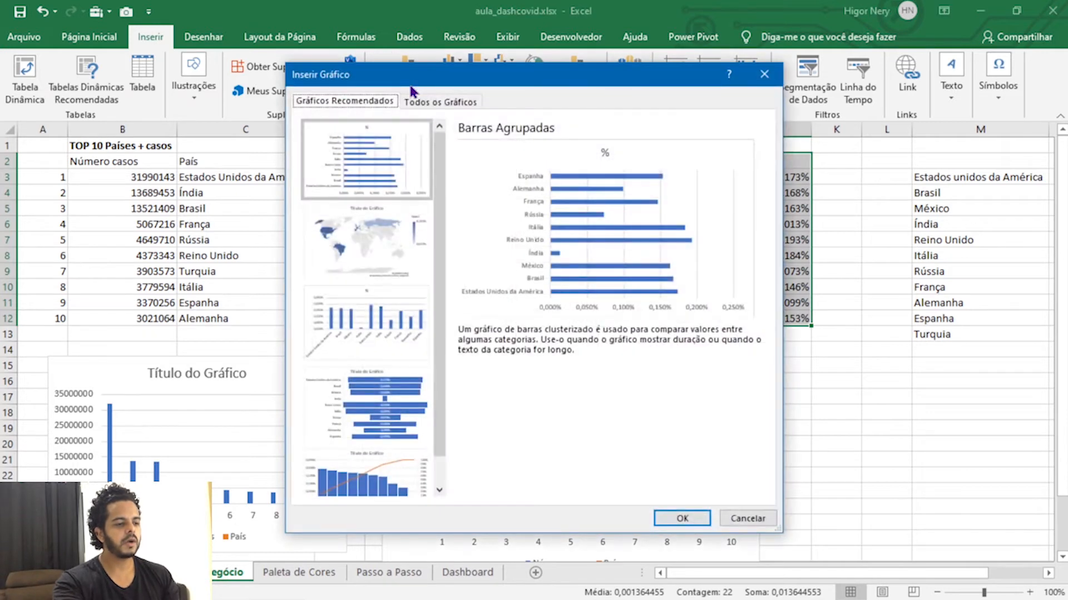
left_click_drag(437, 85, 410, 84)
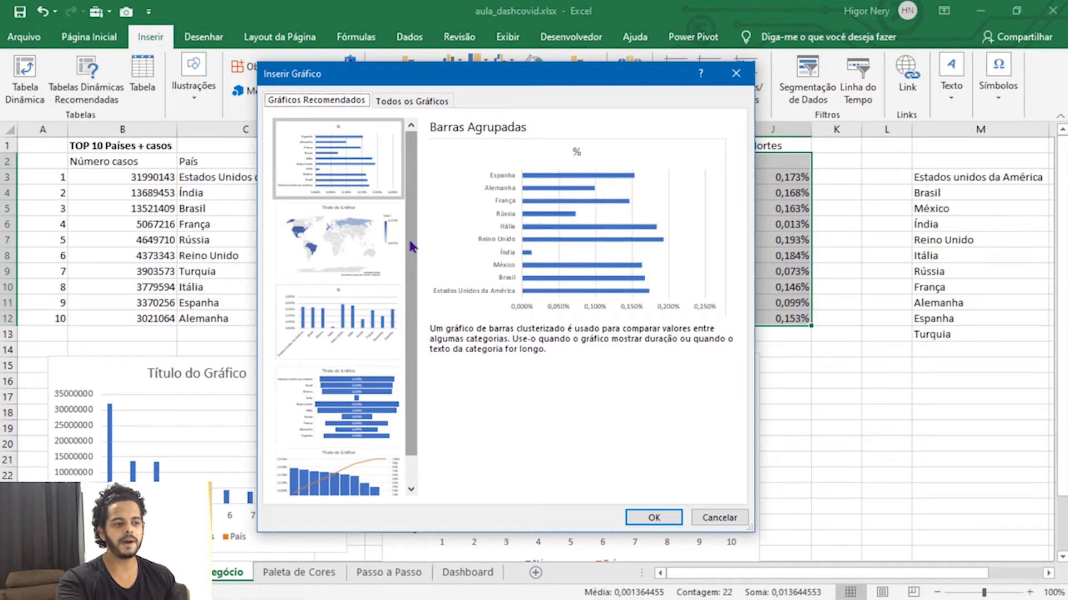
left_click_drag(409, 218, 408, 387)
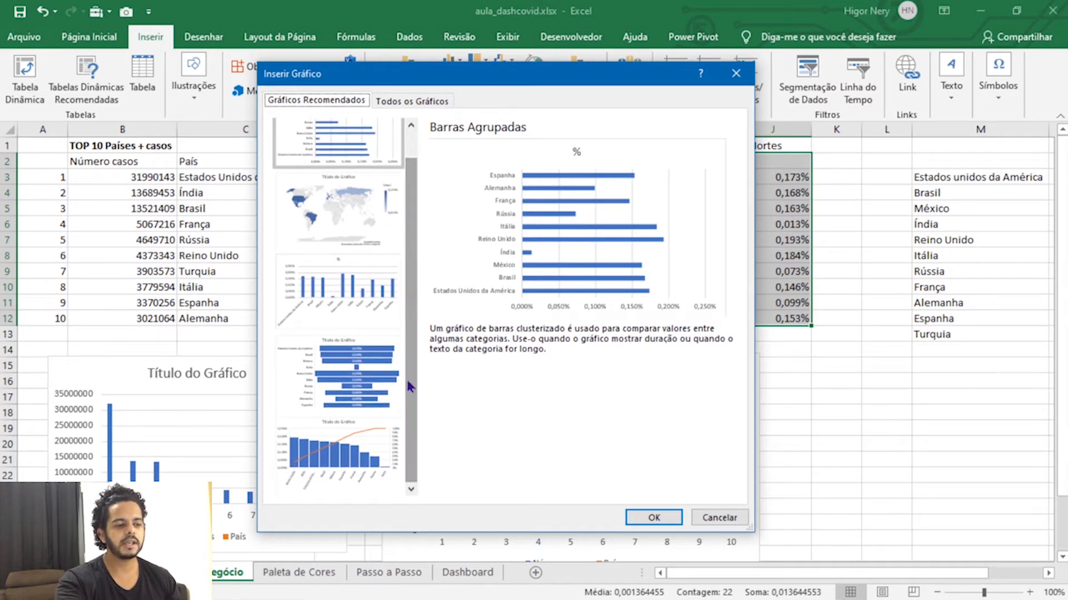
left_click(354, 394)
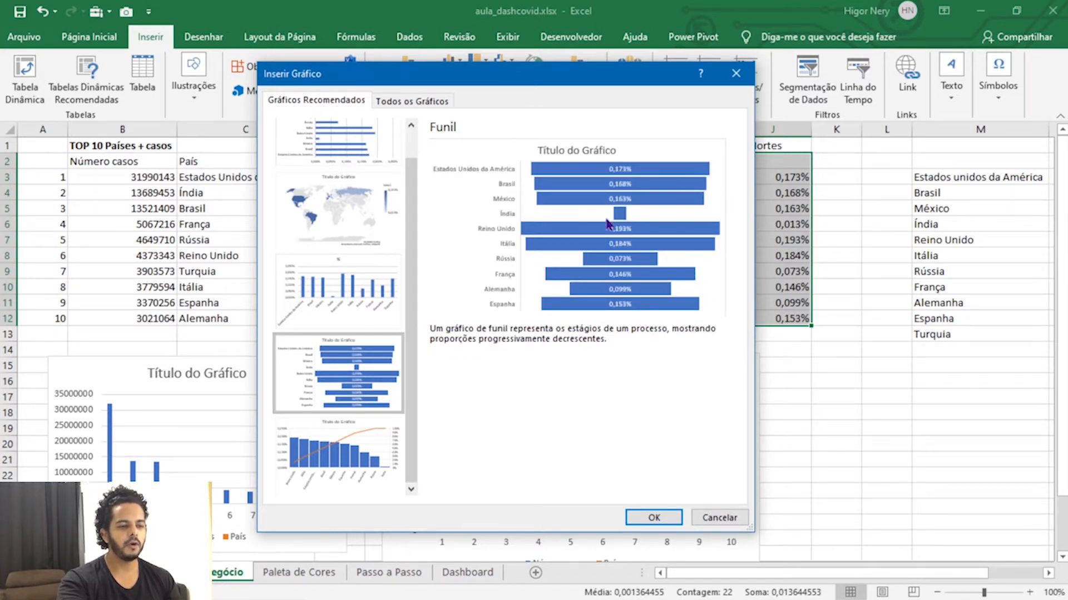
left_click_drag(617, 90, 464, 89)
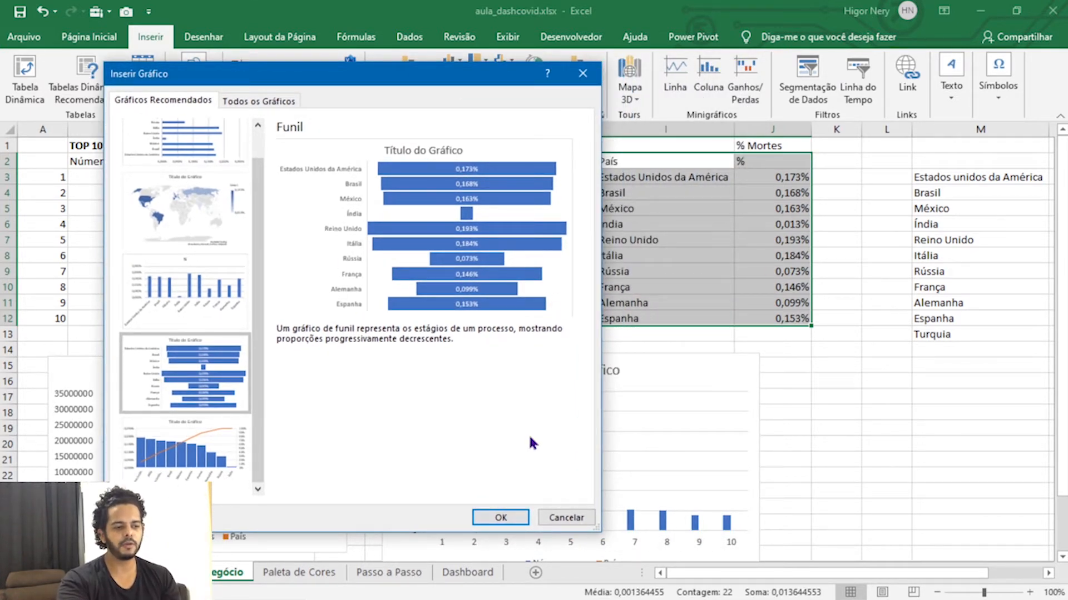
left_click(507, 522)
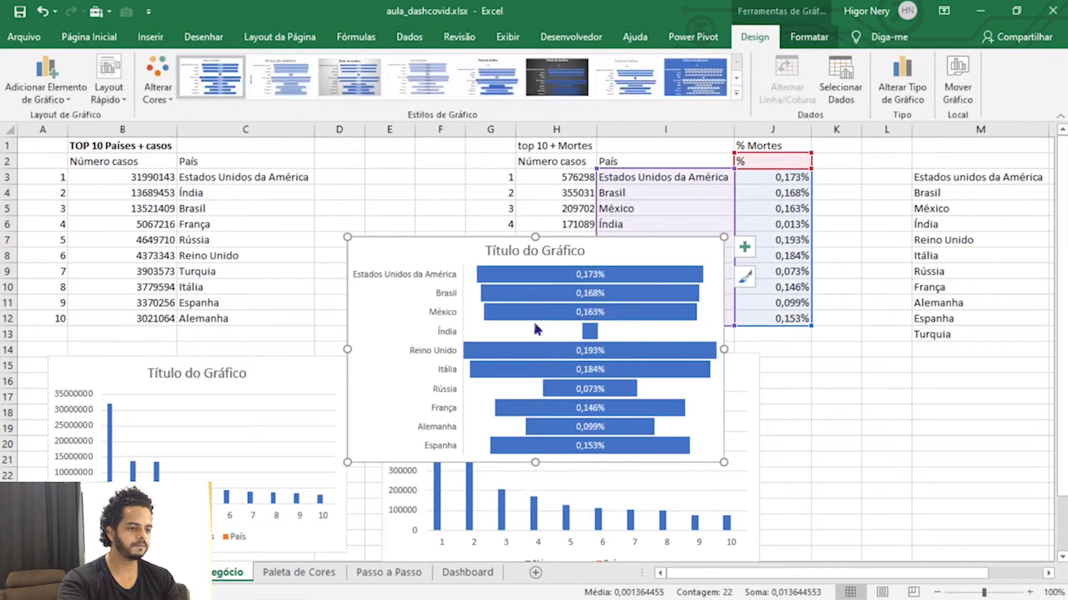
- Move the funnel chart beside the deaths column chart, starting around column K and row 14
left_click_drag(486, 240, 840, 336)
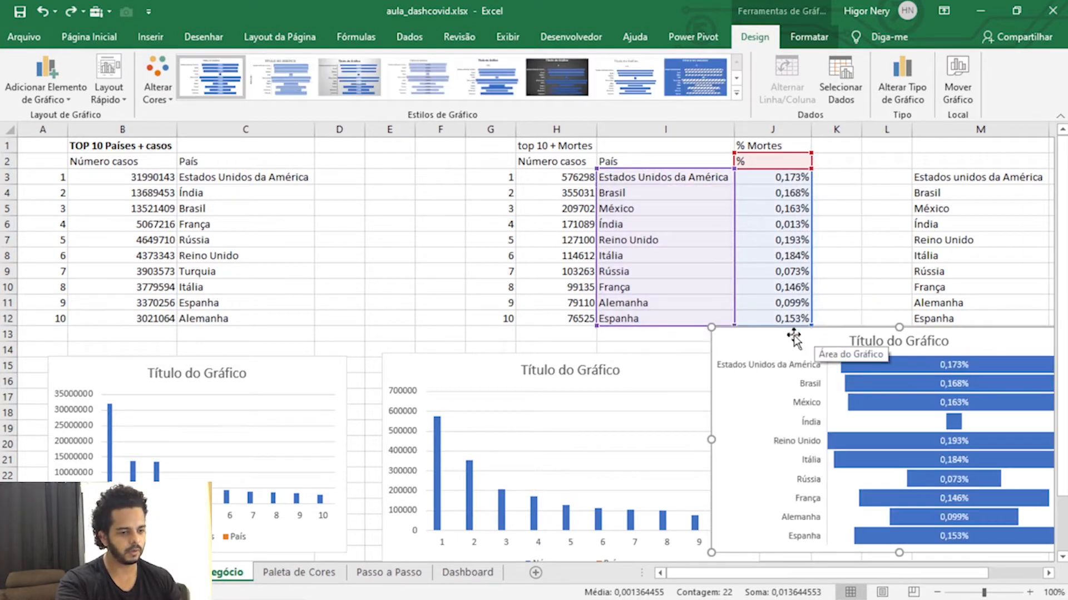
left_click_drag(794, 338, 884, 356)
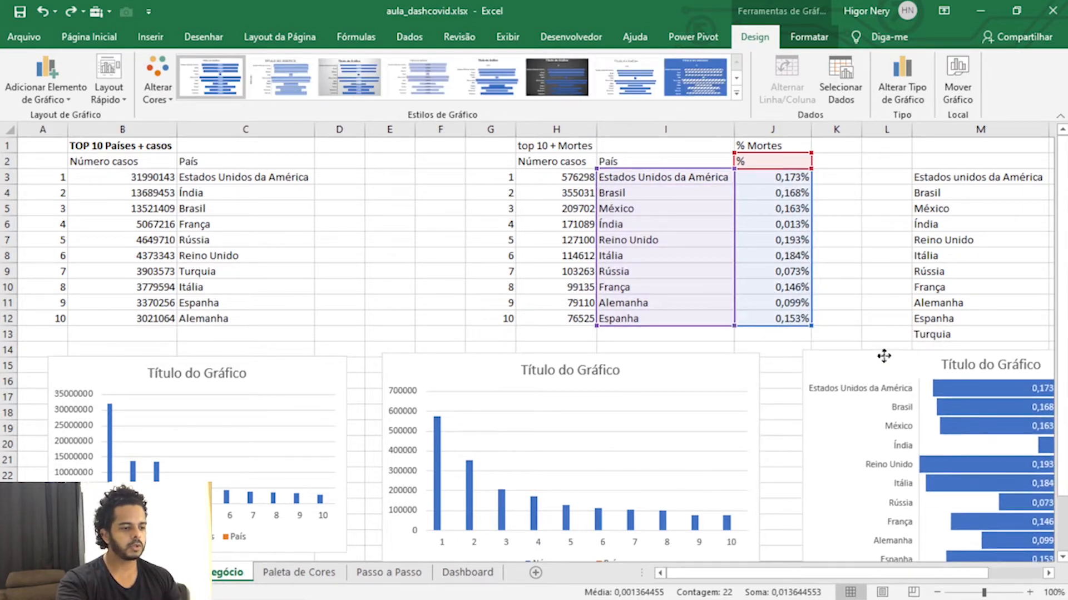
left_click(440, 223)
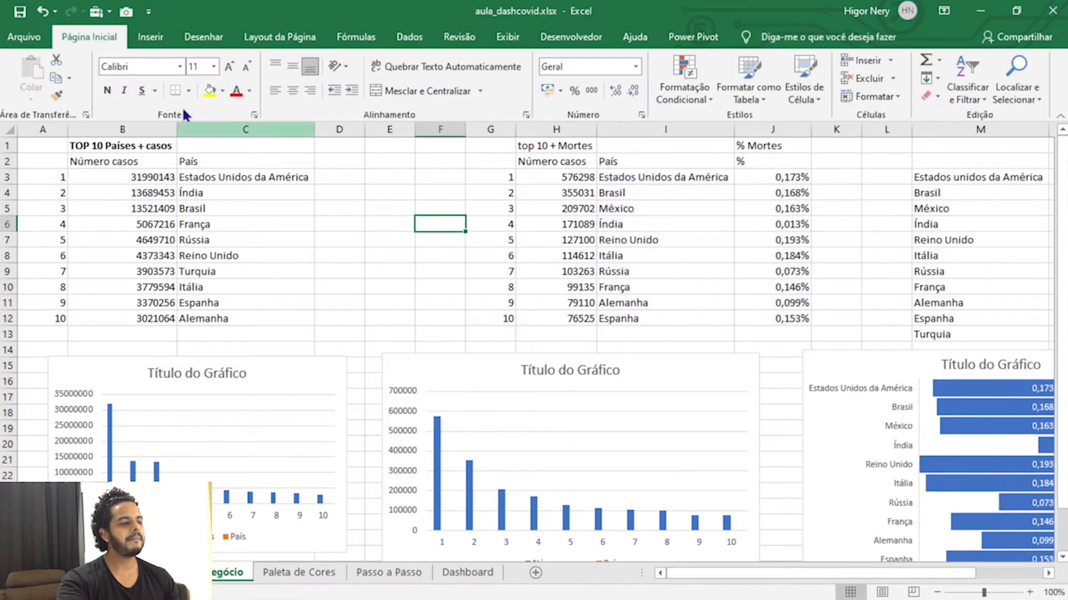
- Save the workbook and open the Dashboard sheet
left_click(21, 15)
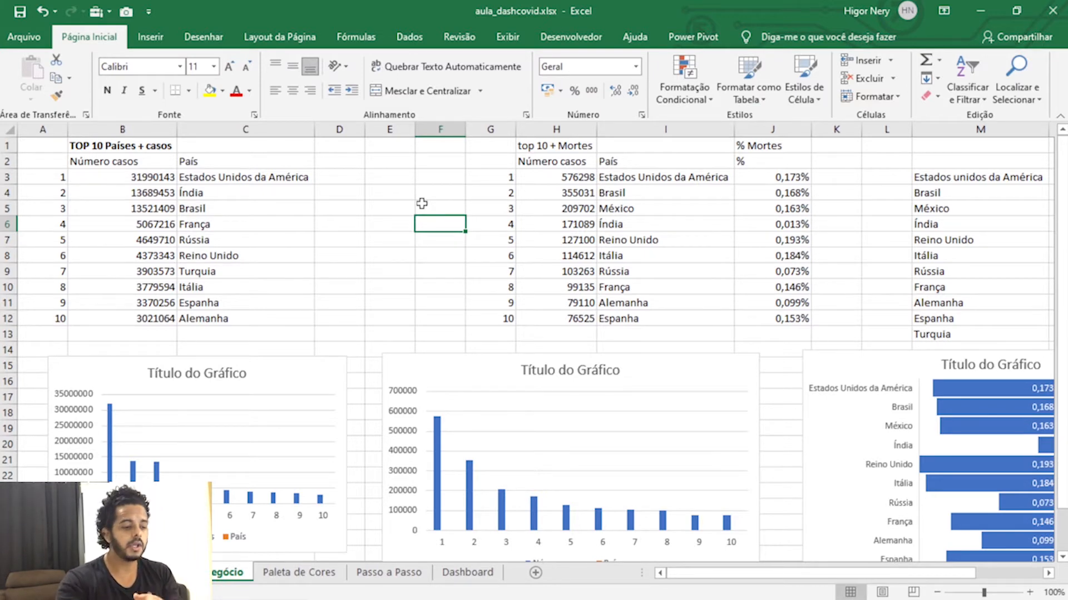
left_click(467, 572)
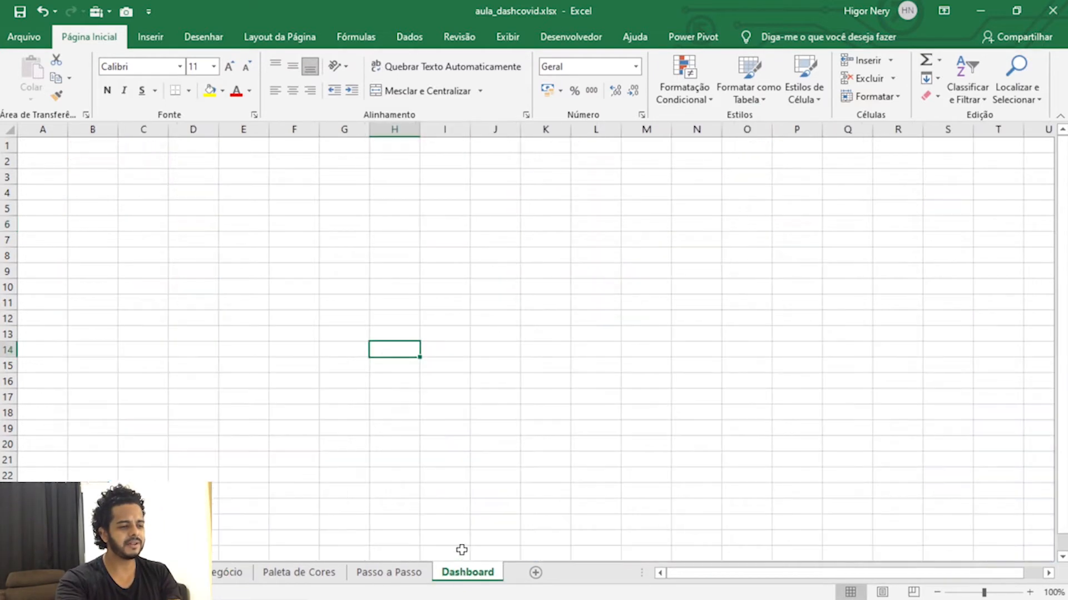
- Hide the gridlines and the row and column headings on the Dashboard sheet
left_click(355, 283)
left_click(328, 268)
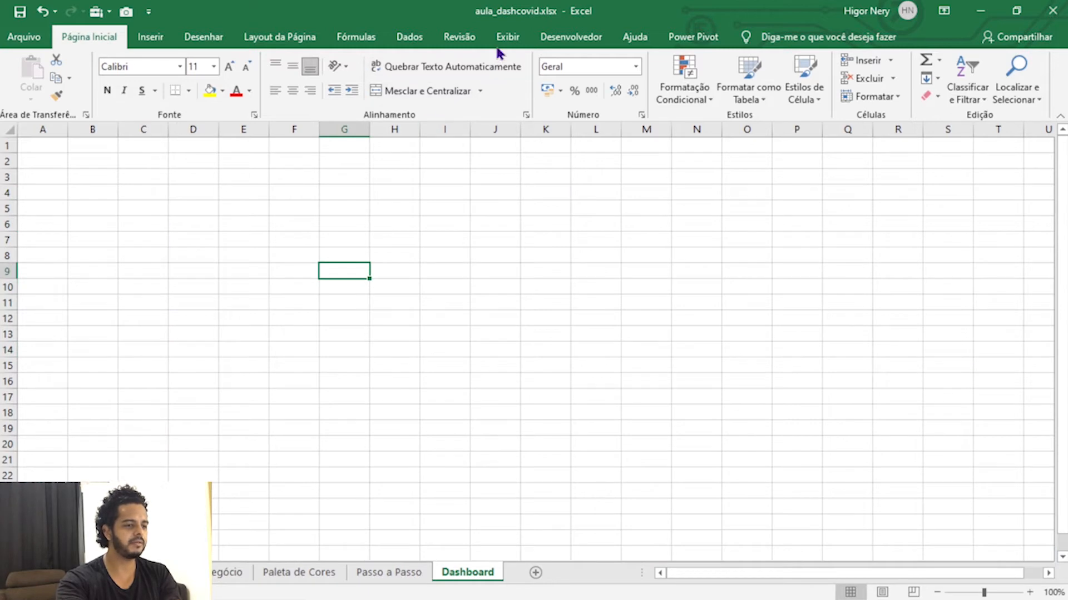
left_click(504, 38)
left_click(295, 91)
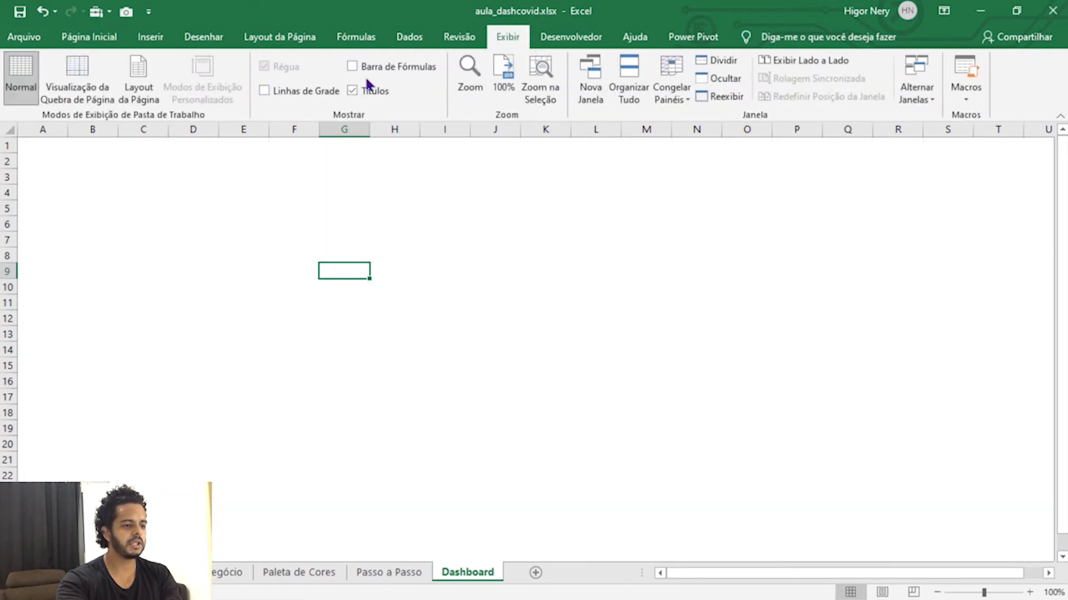
left_click(368, 91)
left_click(308, 212)
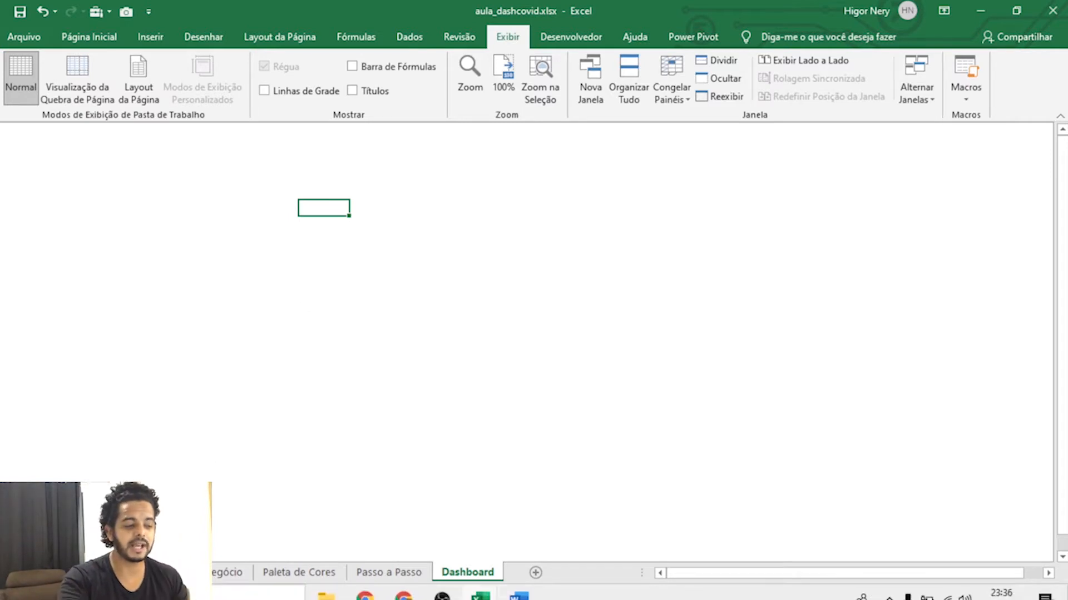
- Switch to PowerPoint, launching it from a system search for "power", and create a blank presentation
left_click(166, 586)
type("power")
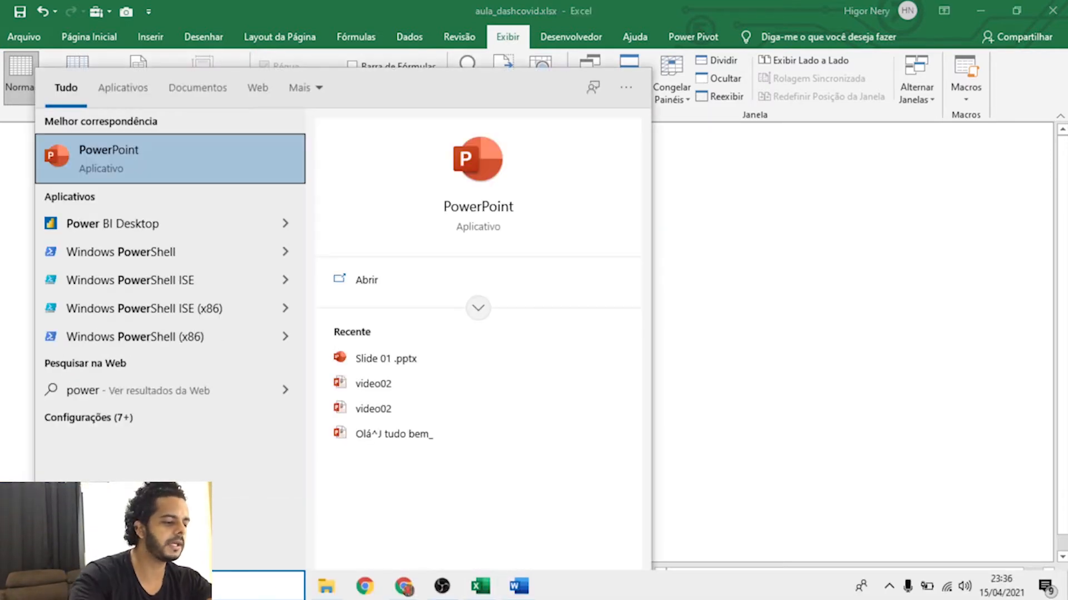
left_click(129, 177)
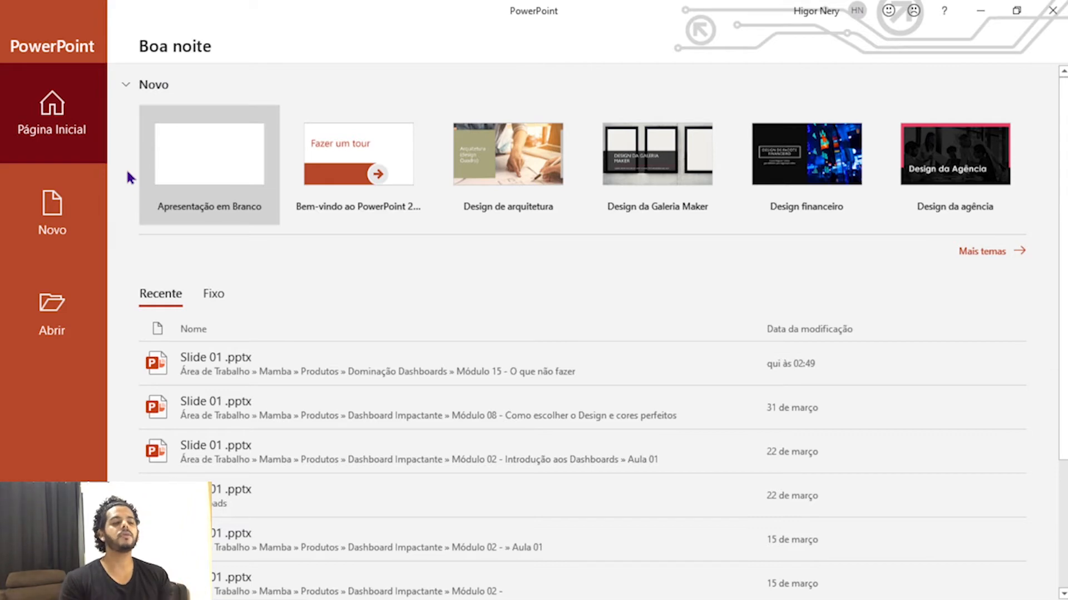
left_click(177, 190)
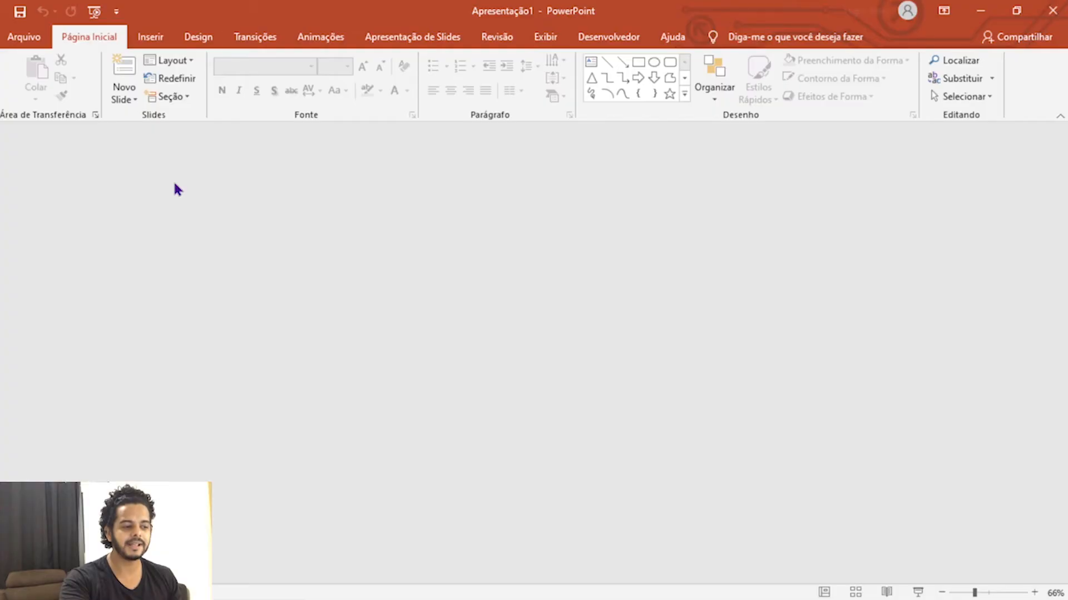
- Draw a rectangle about 30.91 cm wide and 14.14 cm high over most of the slide
left_click(151, 38)
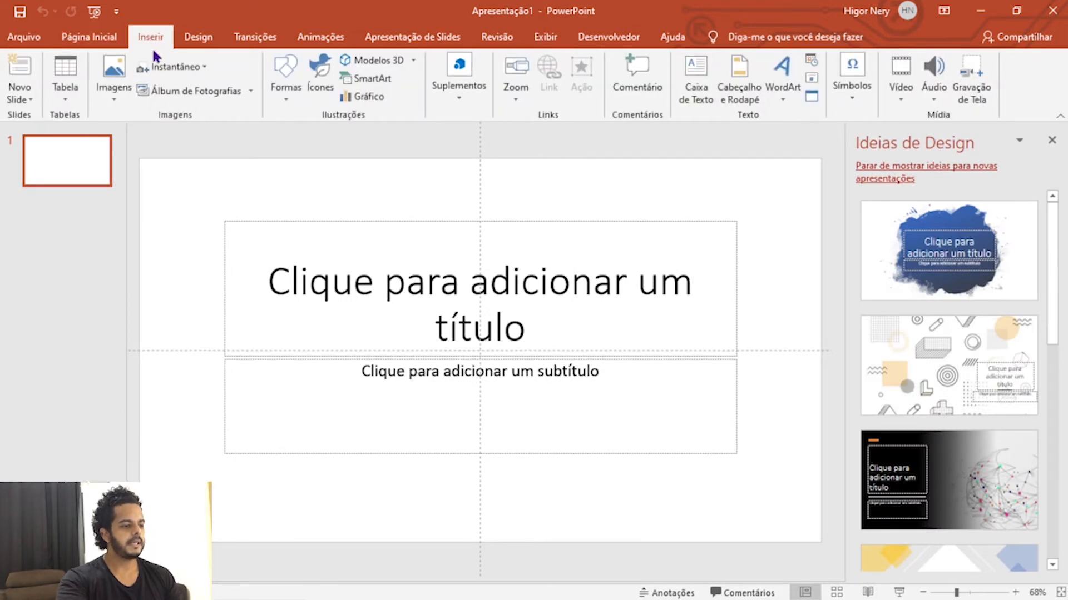
left_click(292, 98)
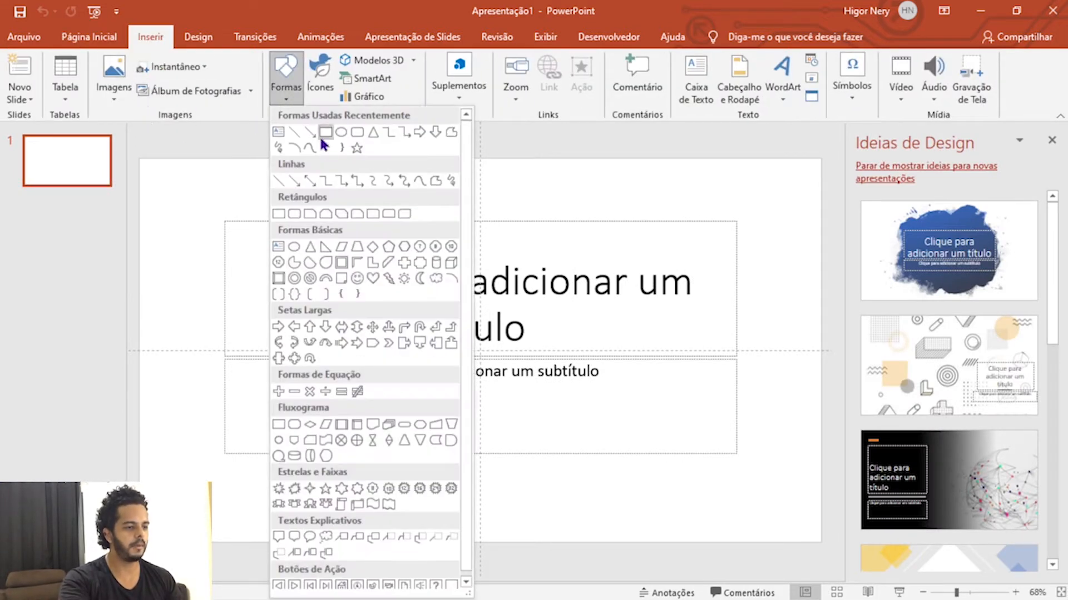
left_click(326, 134)
left_click_drag(167, 195, 785, 482)
- Apply a gradient fill to the rectangle and reduce the gradient to two stops at 0% and 100%
right_click(449, 265)
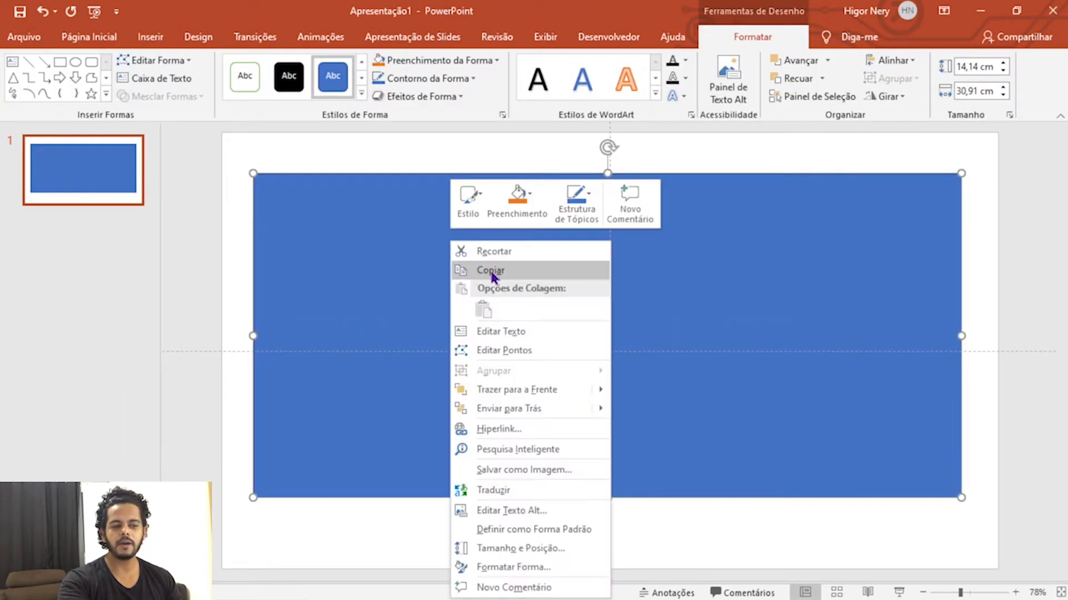
left_click(547, 567)
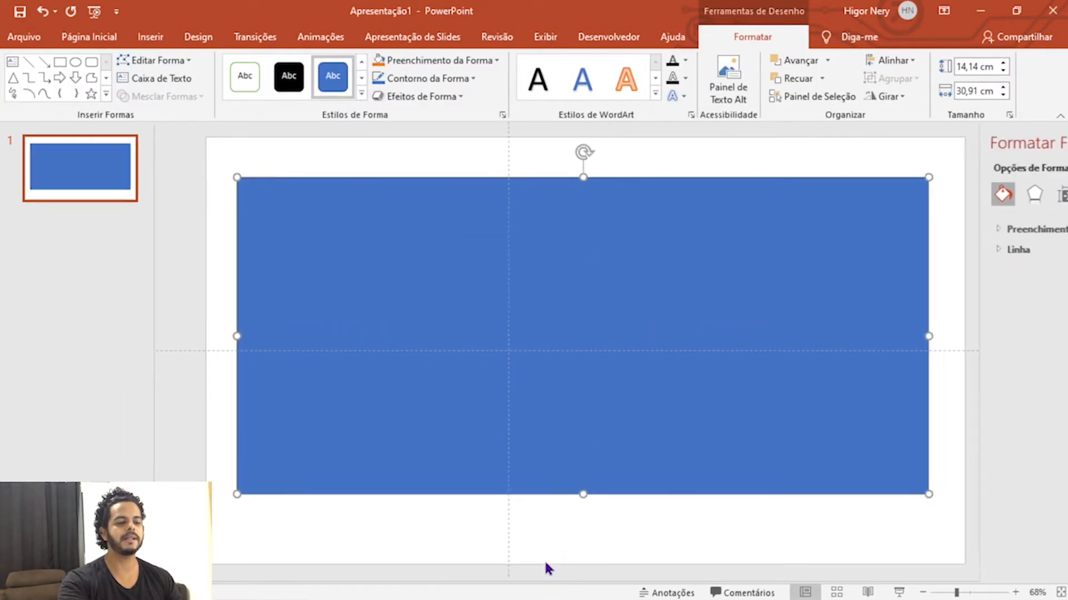
left_click(901, 230)
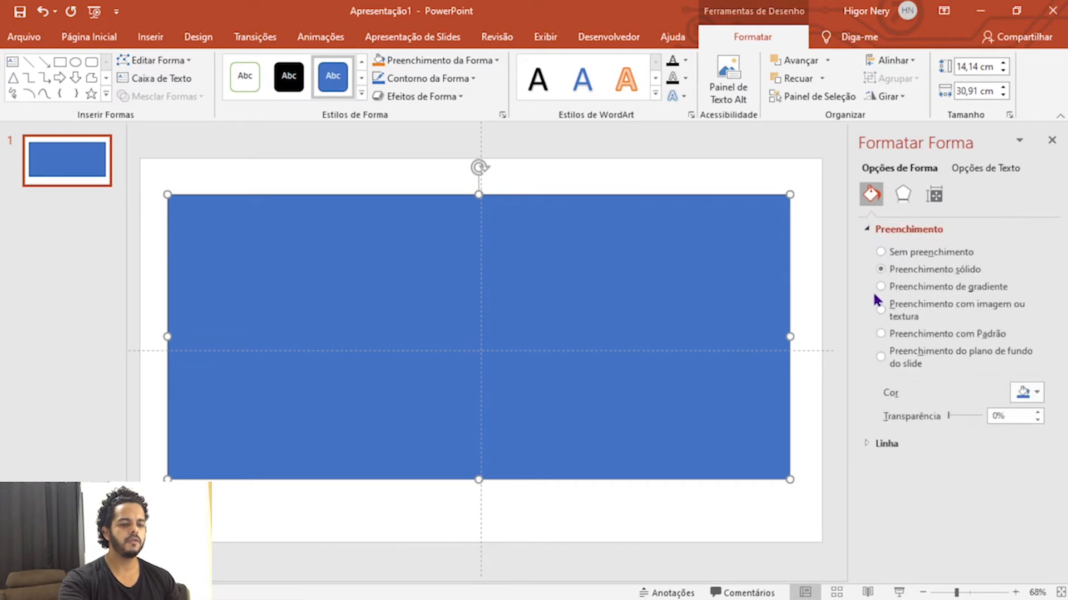
left_click(927, 289)
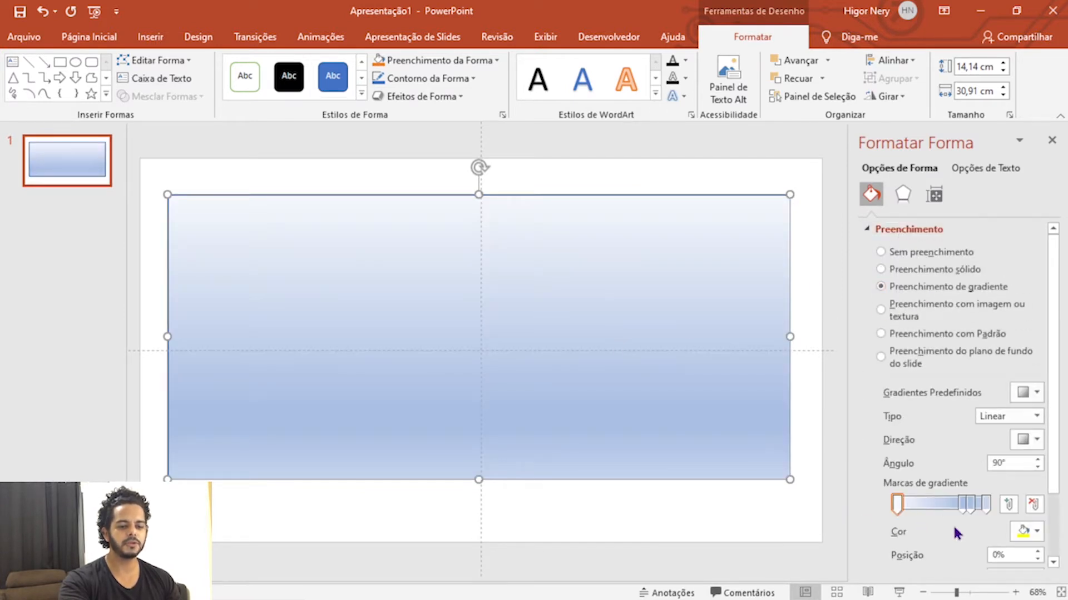
left_click(965, 510)
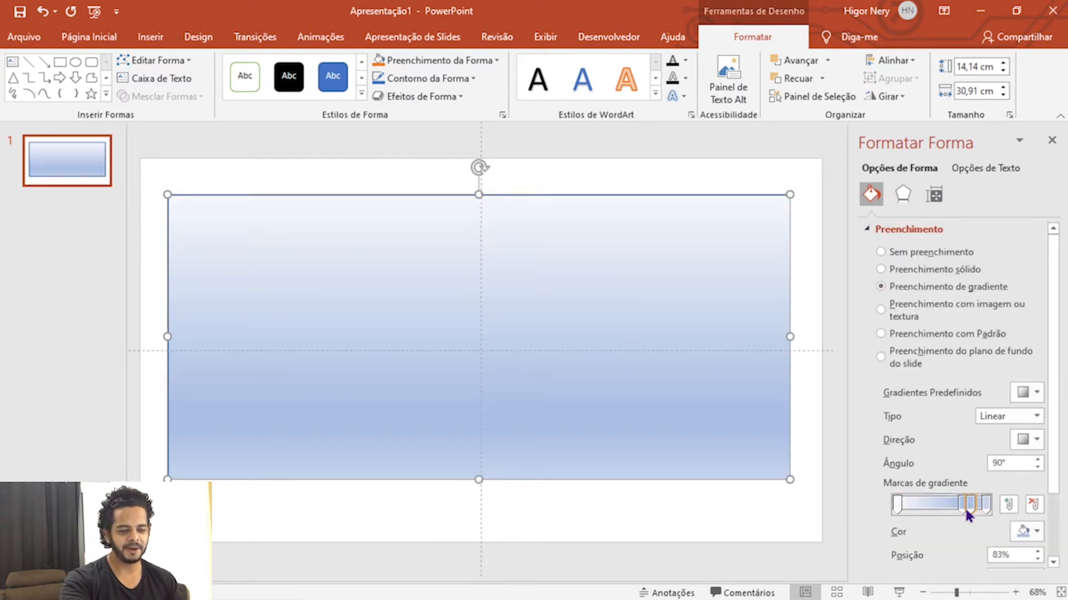
left_click_drag(965, 511, 989, 512)
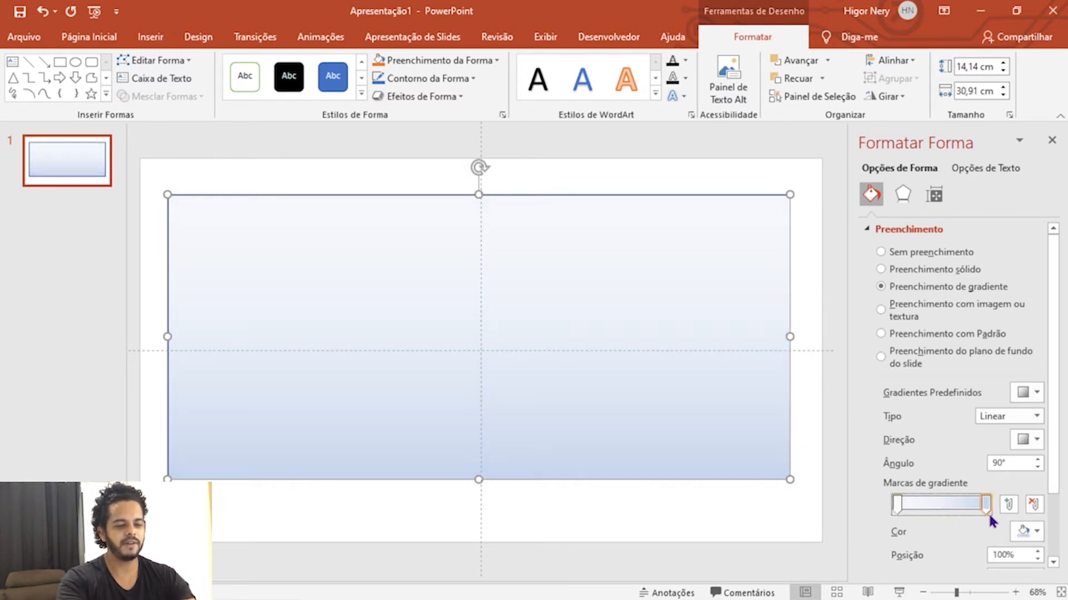
- Set the angle of the rectangle's linear gradient to 180°
left_click(1005, 462)
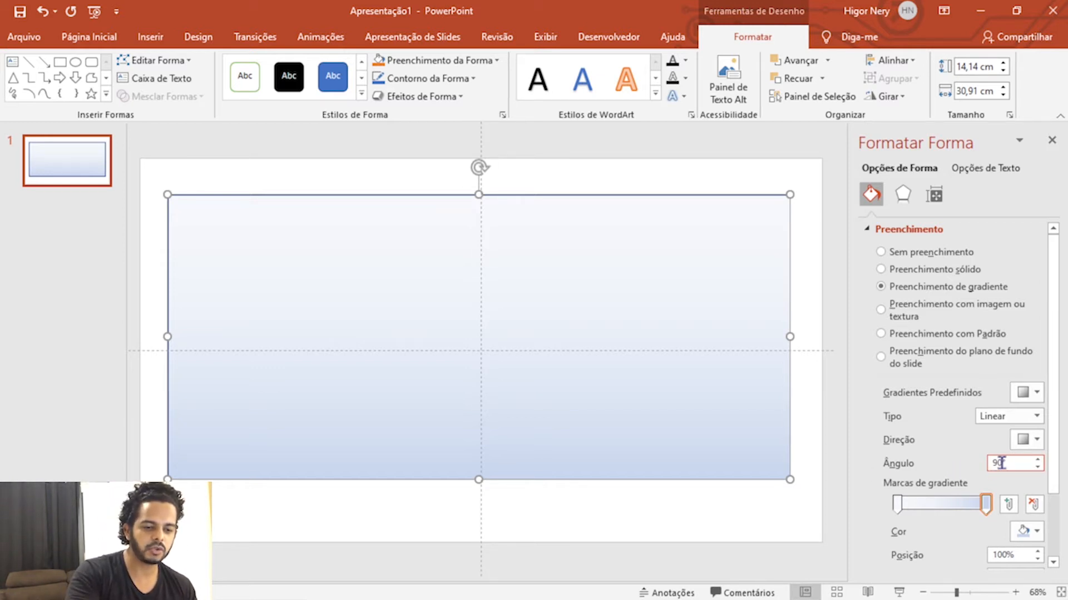
type("180")
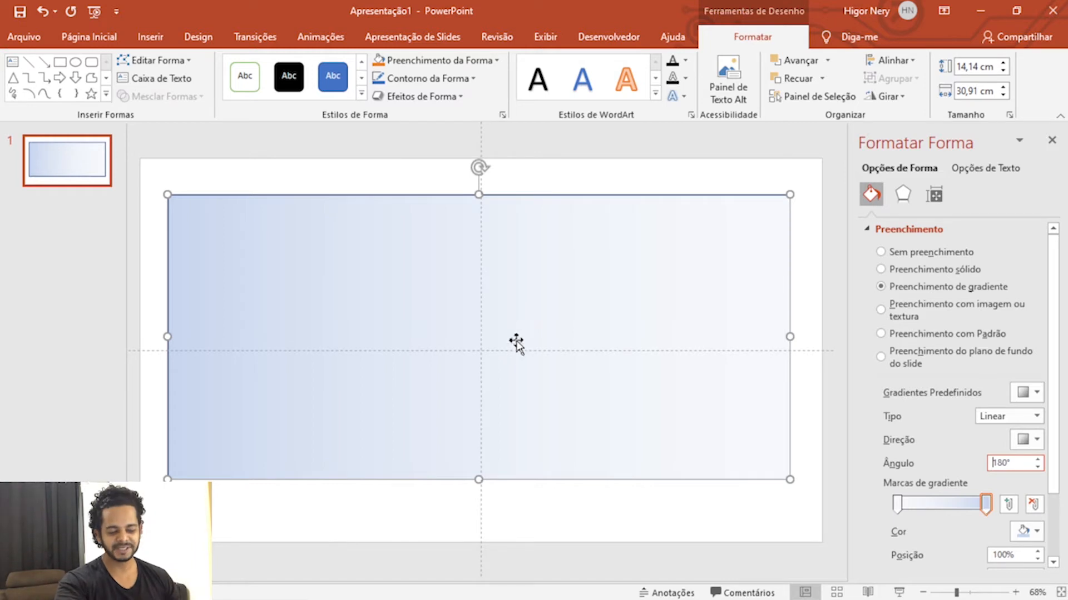
left_click(479, 489)
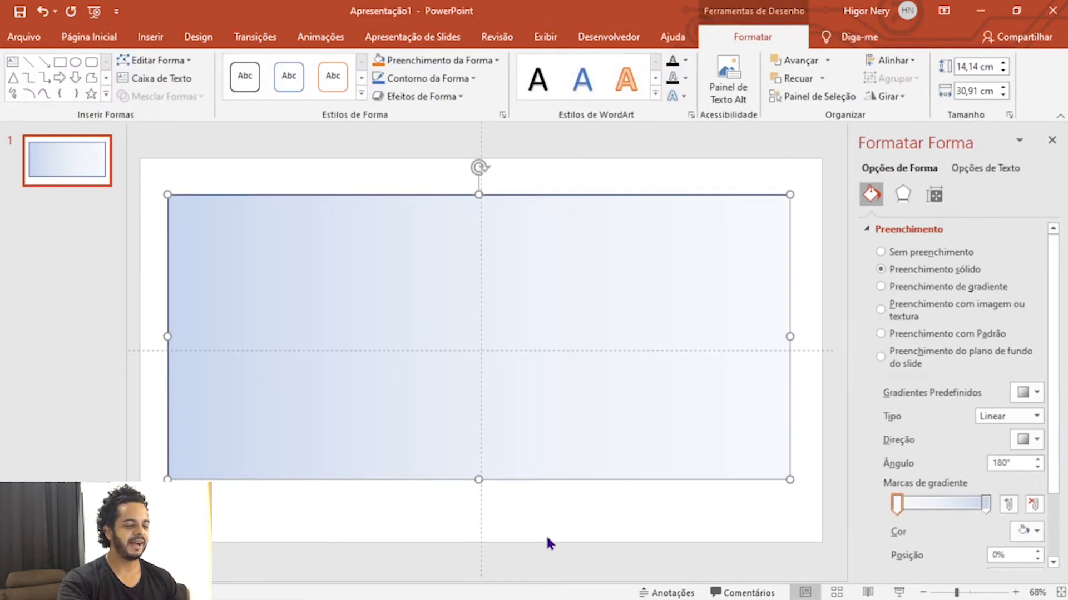
- Switch to Excel and copy the hex code of the navy circle's 100% gradient stop on the Paleta de Cores sheet
left_click(484, 590)
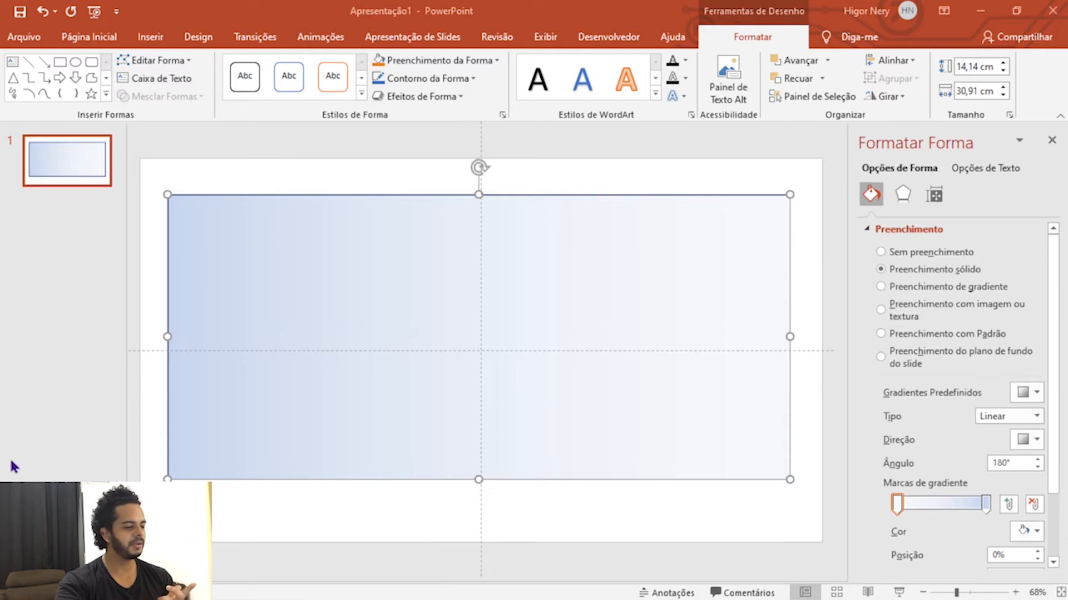
left_click(556, 533)
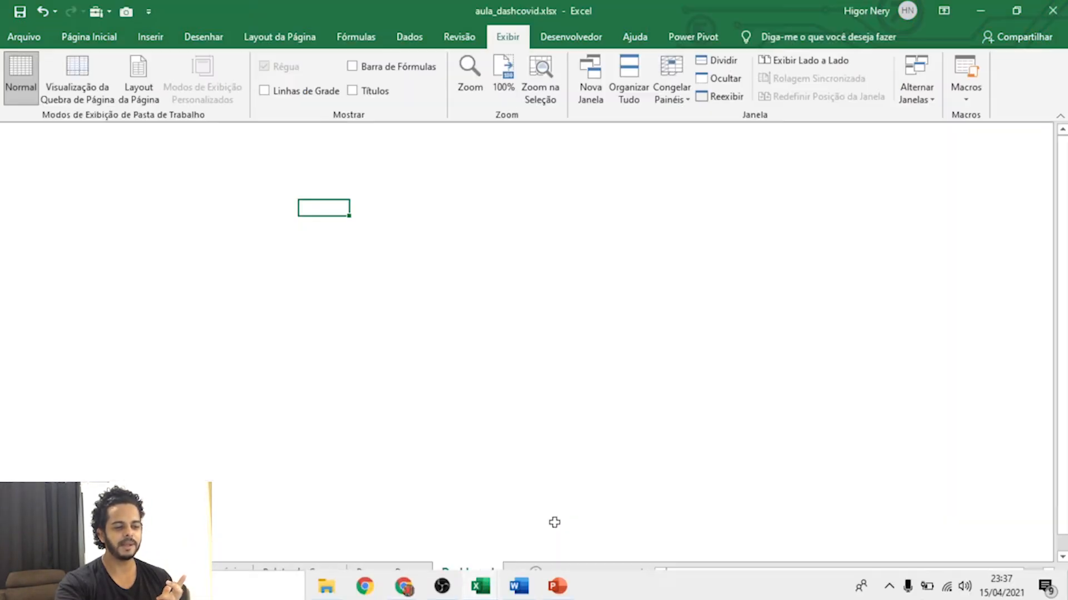
left_click(322, 574)
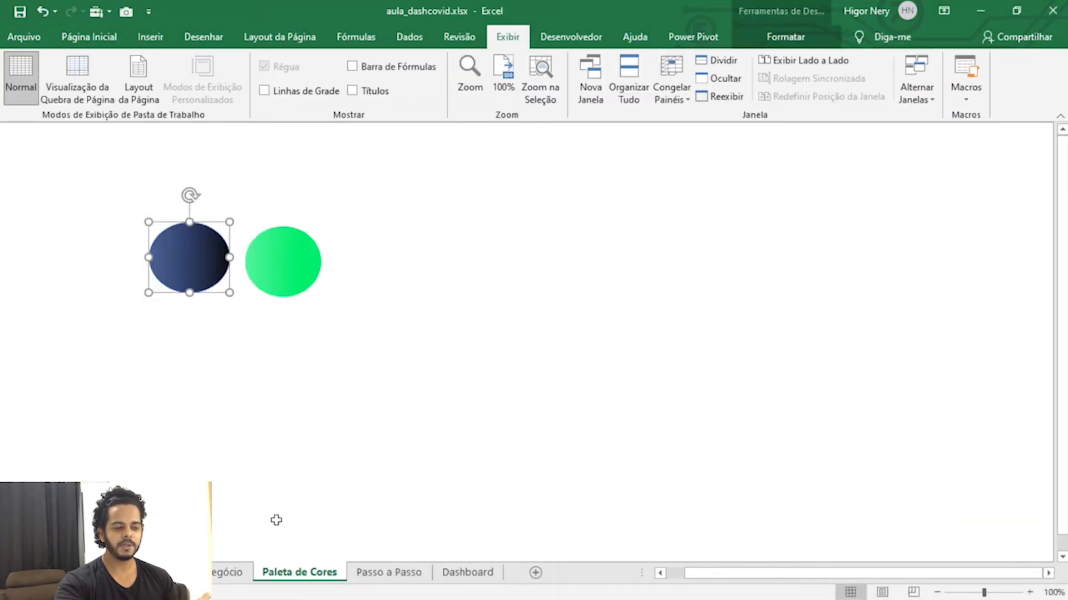
right_click(179, 256)
left_click(234, 557)
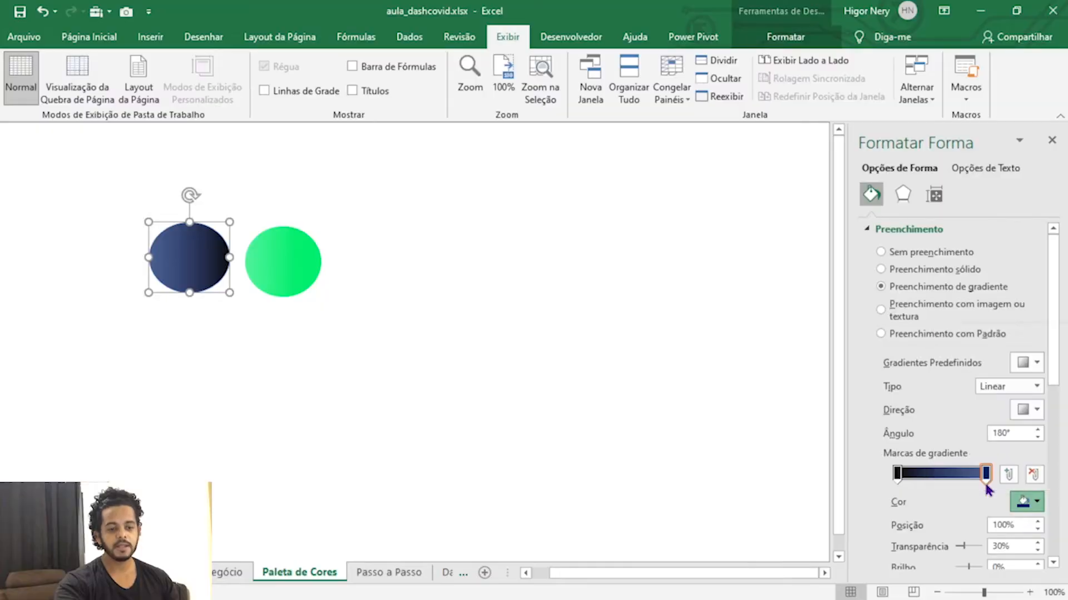
left_click(982, 485)
double_click(717, 348)
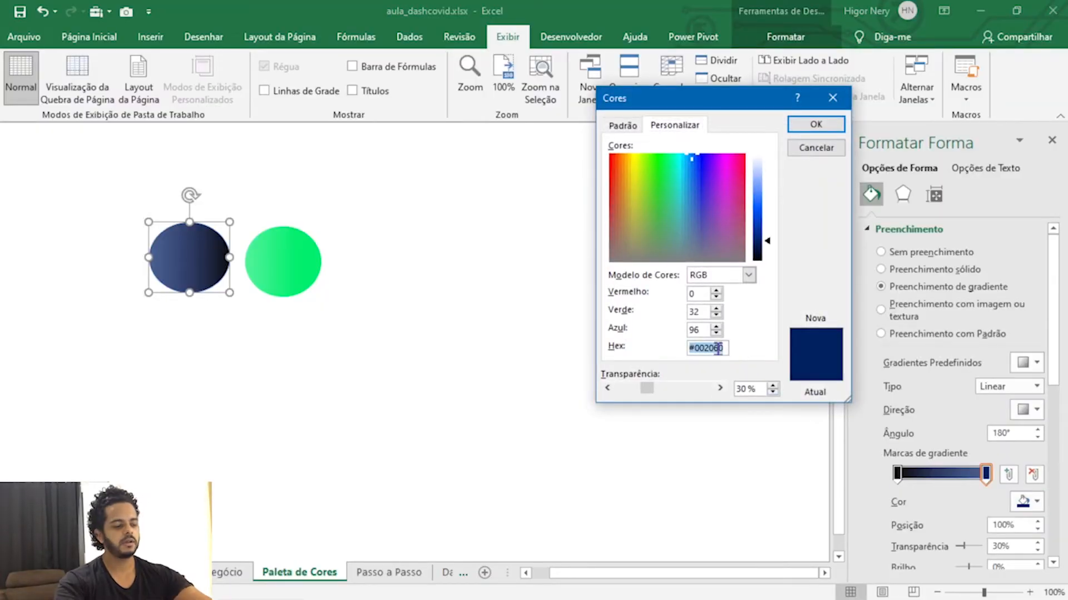
left_click(804, 149)
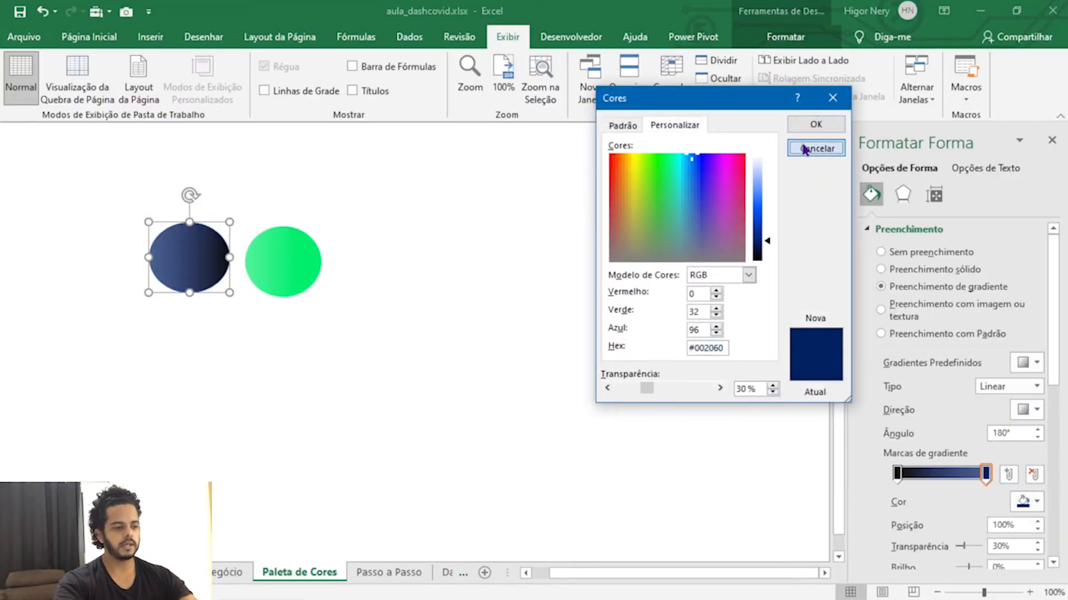
left_click(436, 303)
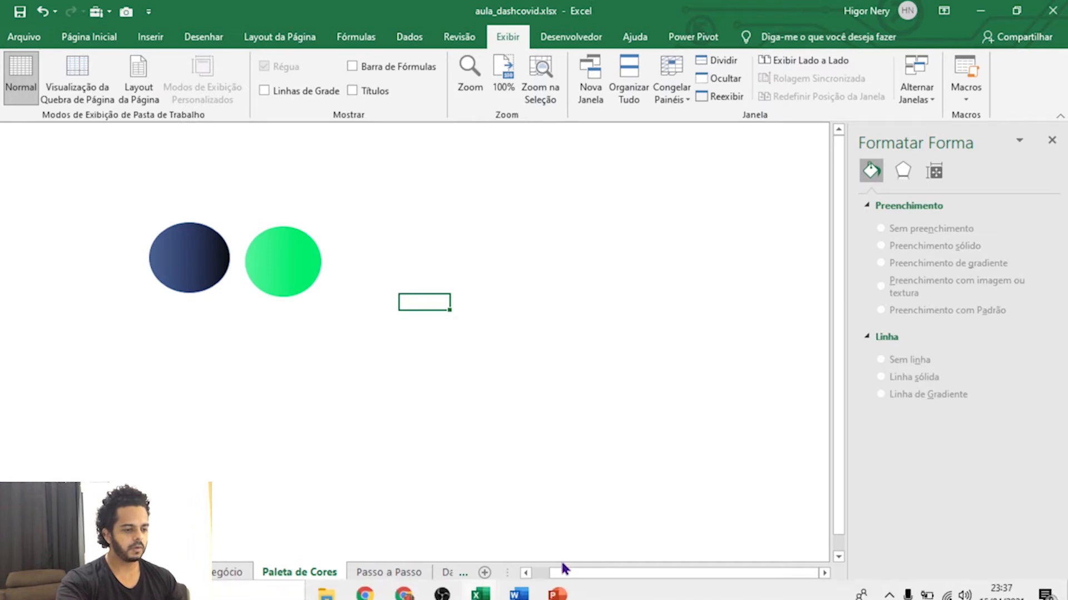
- Switch to PowerPoint, set the rectangle's 100% gradient stop to #002060, and reopen that stop's custom colour settings
left_click(558, 588)
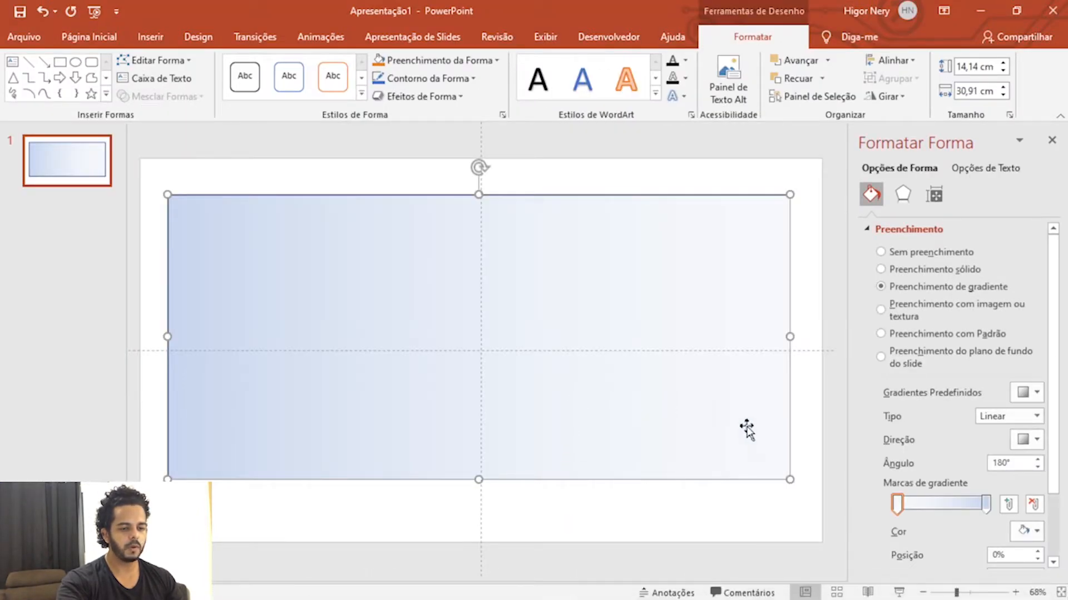
left_click(986, 503)
left_click(1027, 531)
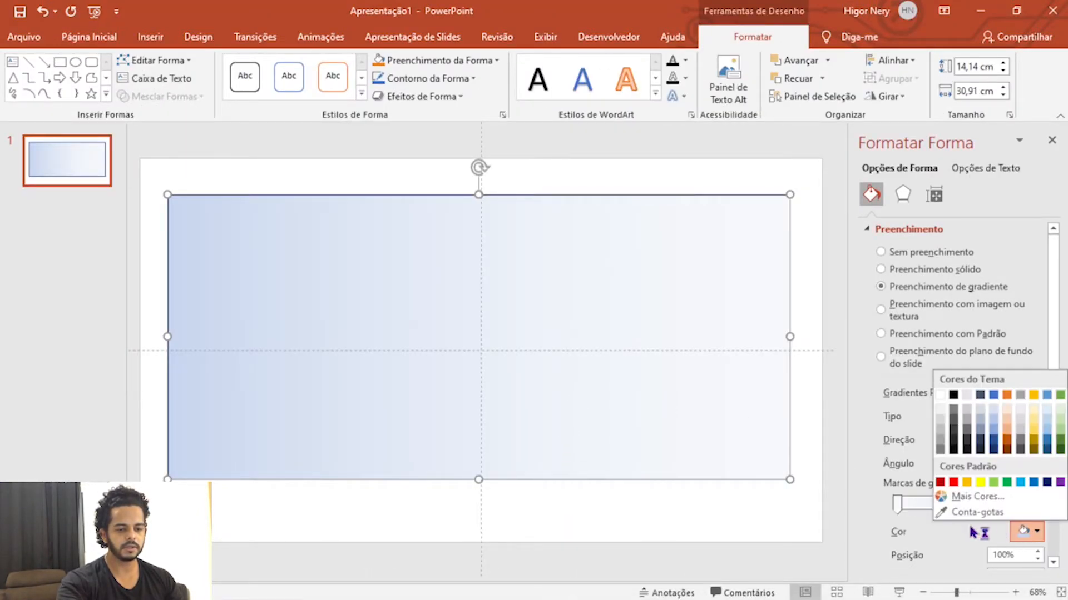
left_click(977, 496)
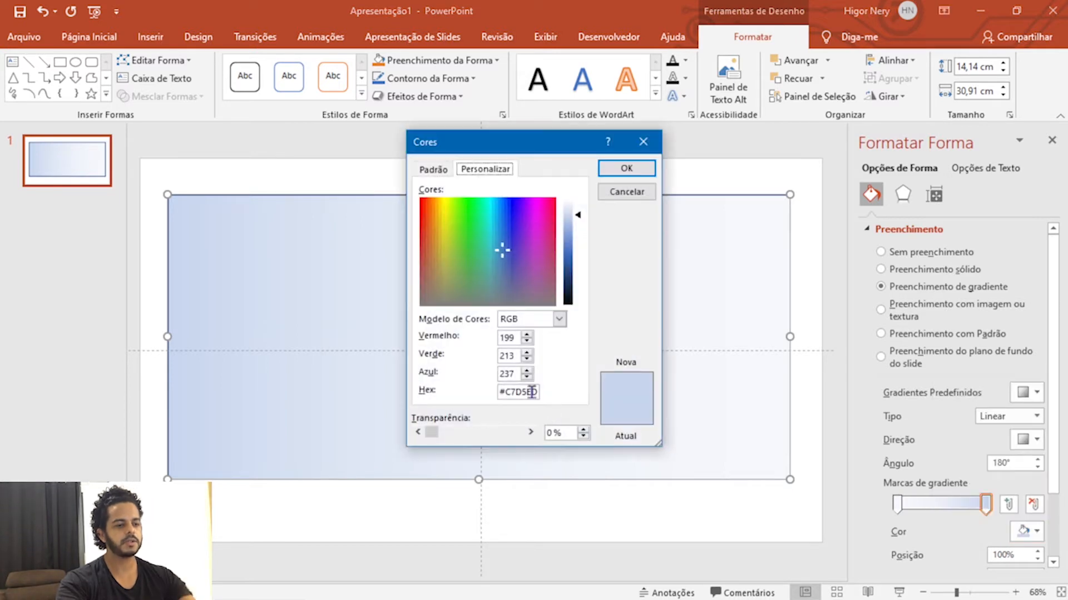
double_click(525, 392)
type("#002060")
left_click(611, 167)
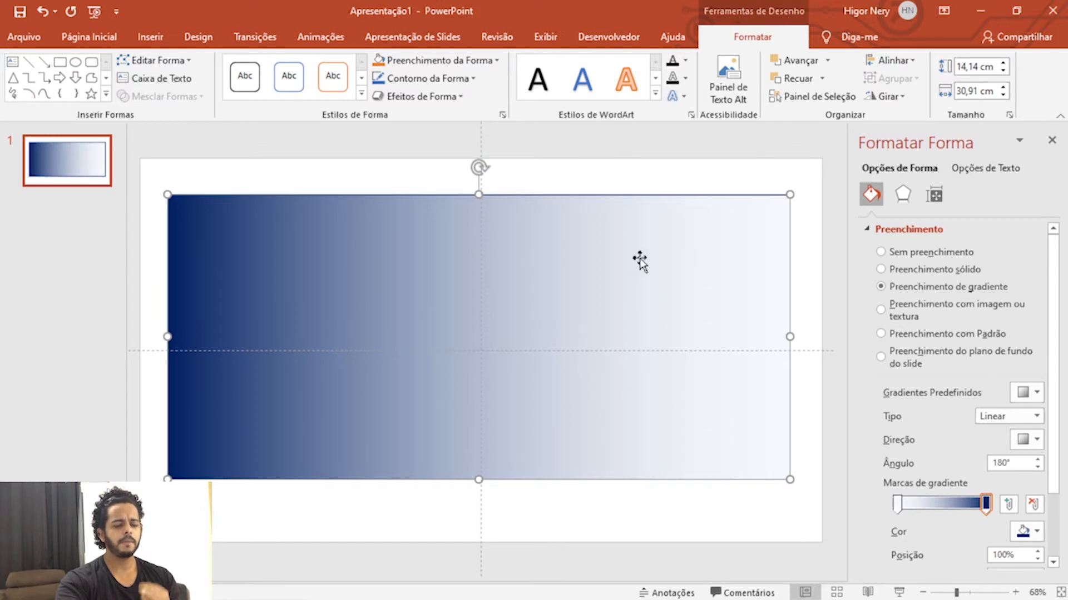
left_click(1013, 538)
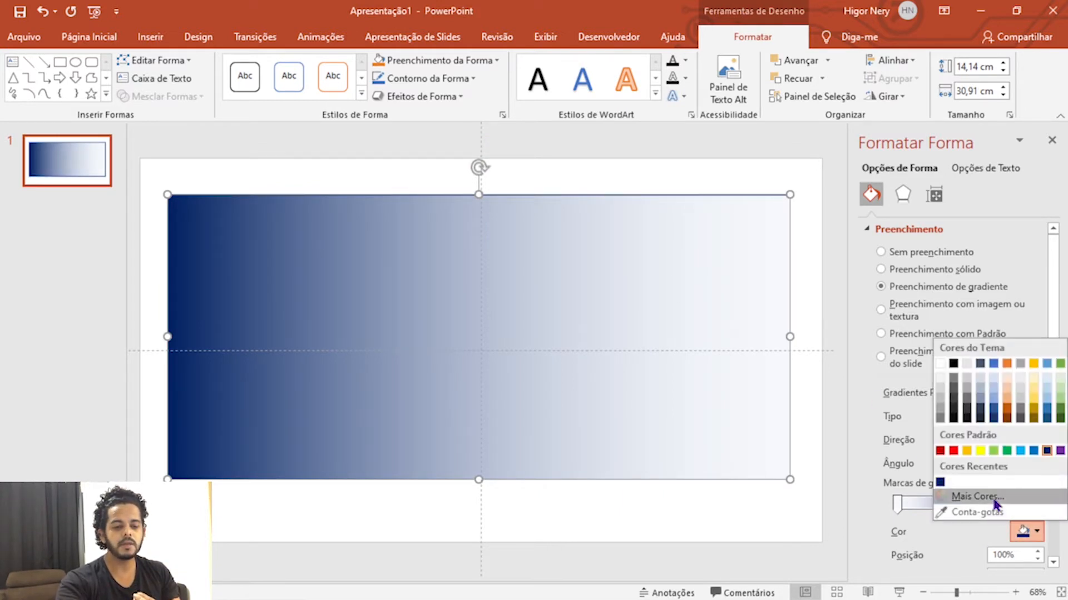
left_click(948, 494)
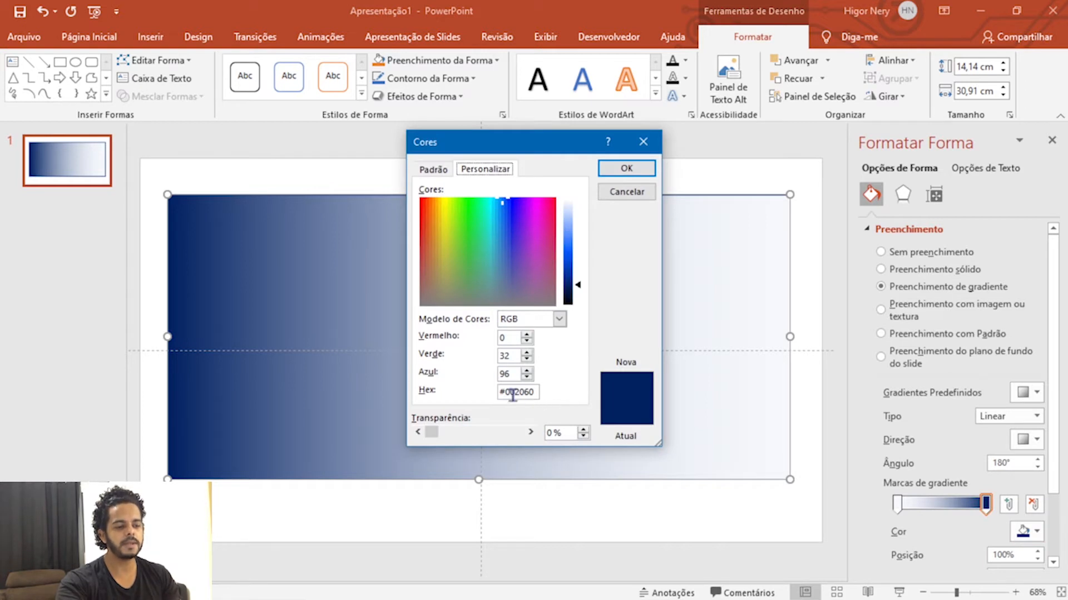
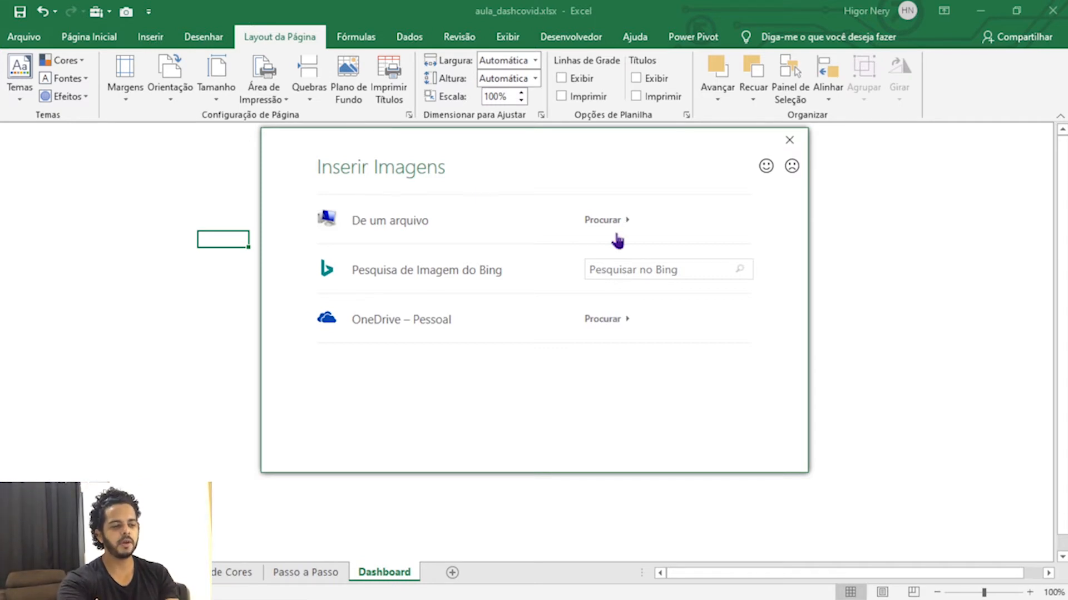
- Browse for the sheet's background image from a file, going to the Fontes de Tráfego > Youtube > PlayList folder
left_click(423, 225)
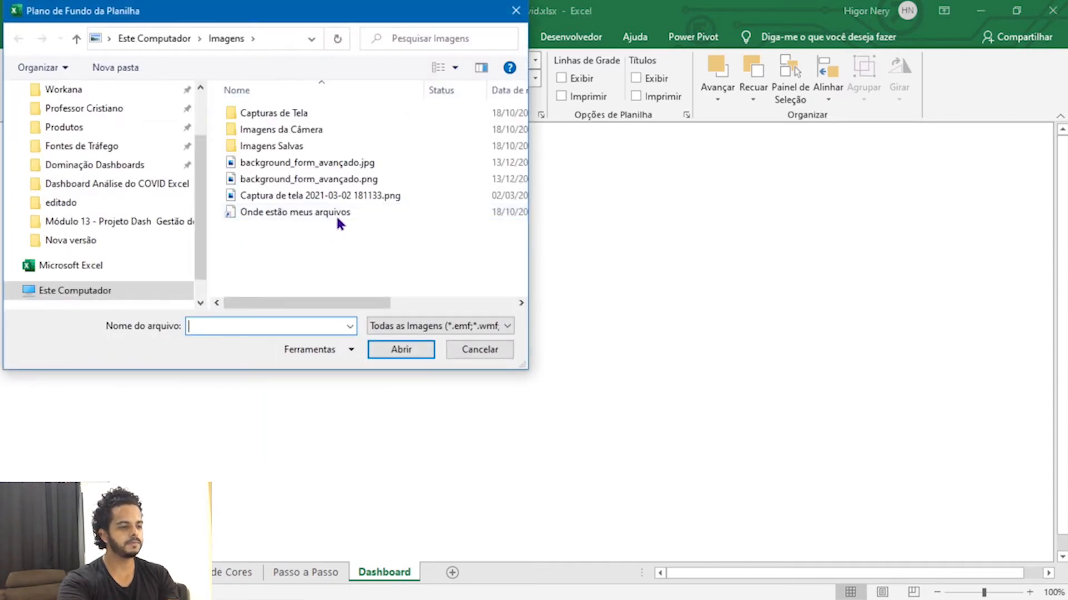
scroll(141, 243, "down", 2)
scroll(142, 235, "up", 1)
scroll(142, 238, "up", 2)
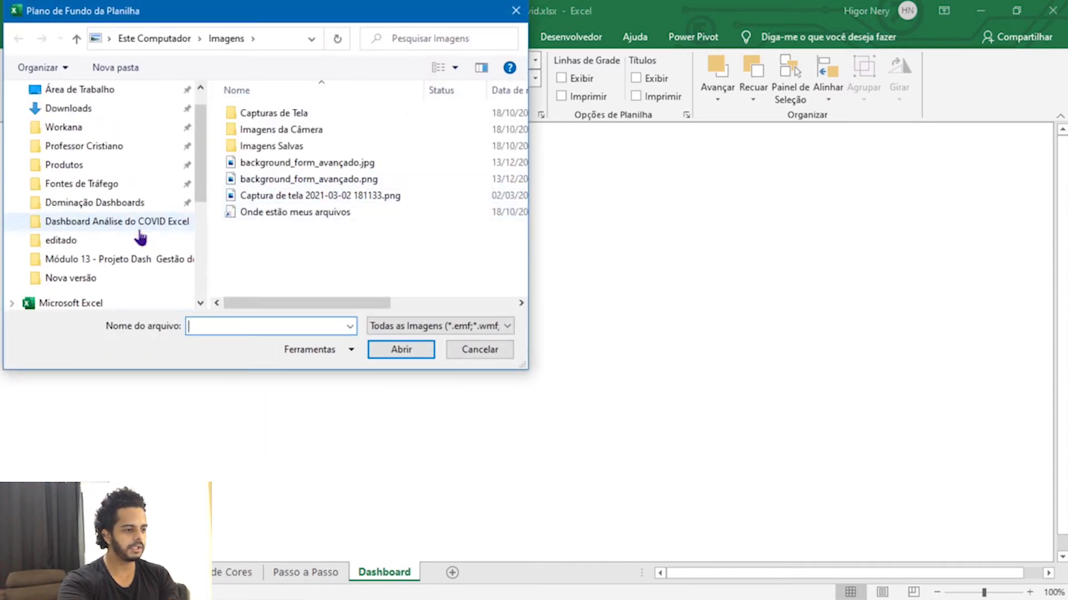
left_click(133, 167)
left_click(127, 186)
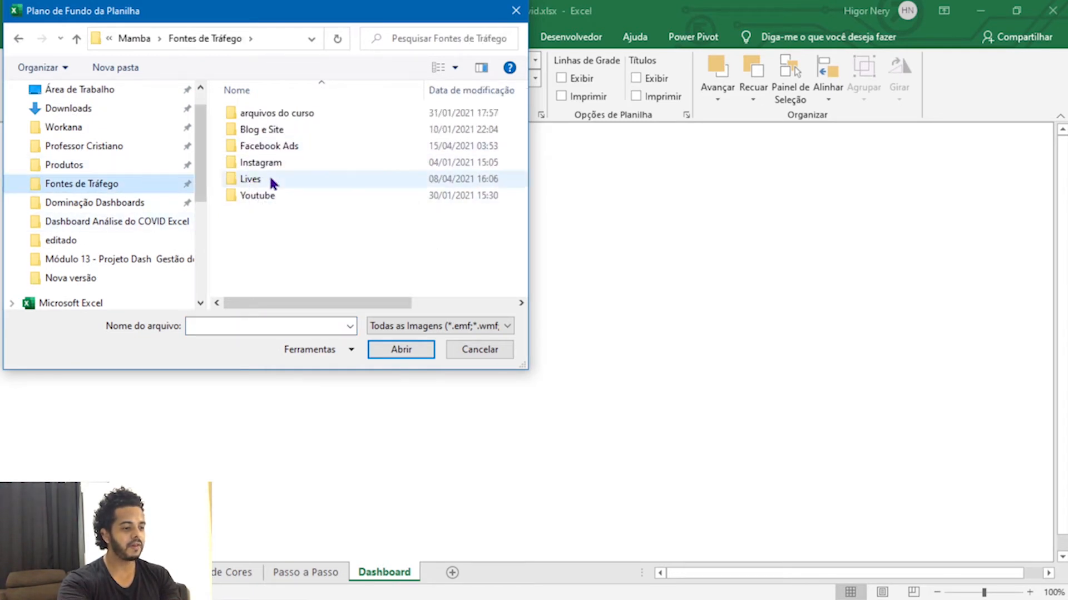
double_click(276, 195)
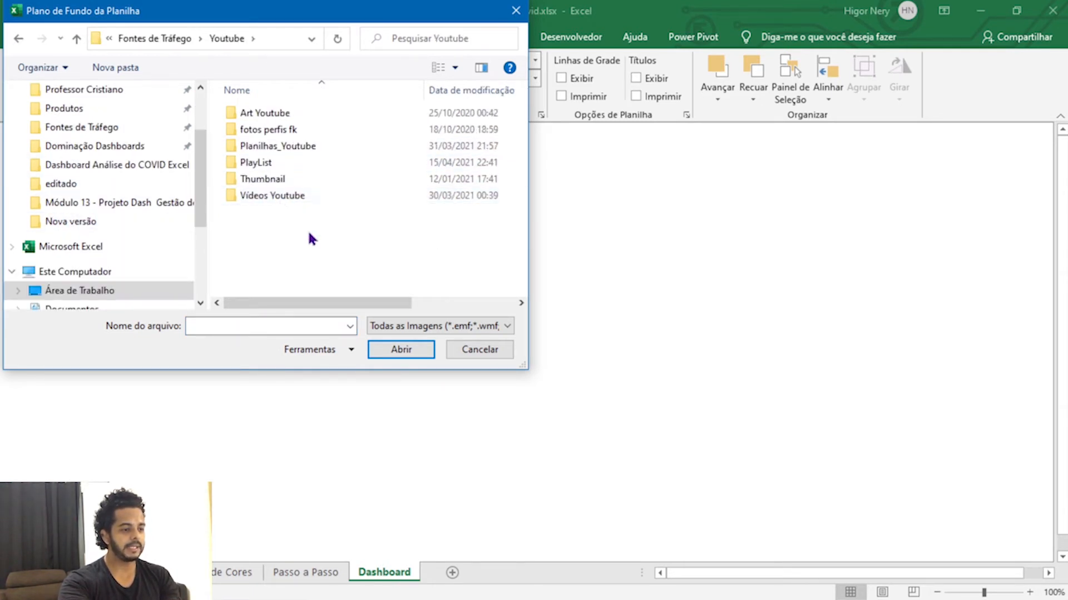
double_click(325, 202)
key("alt+Left")
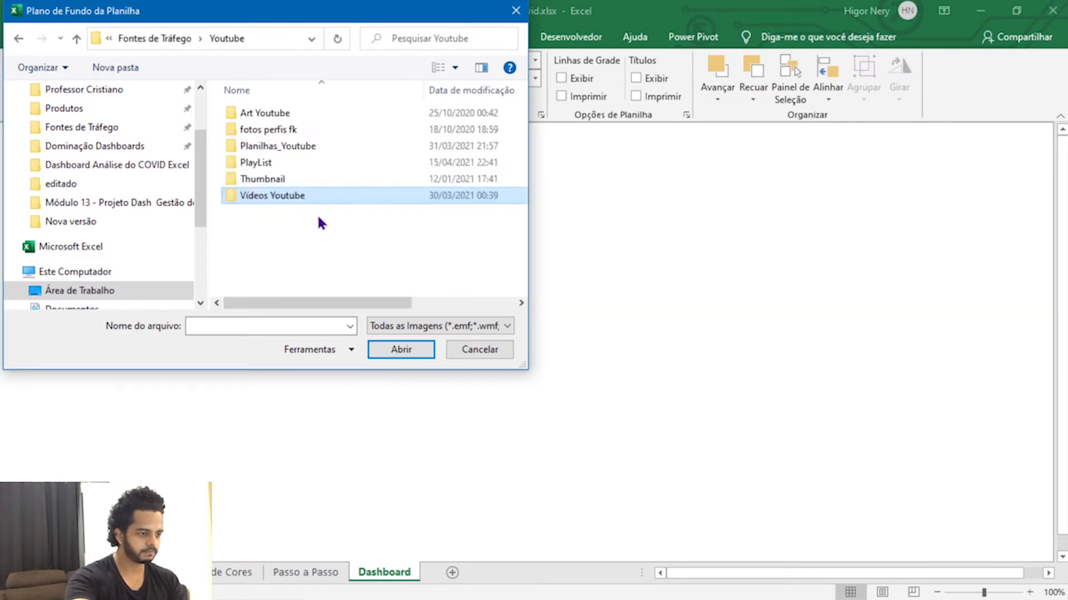
double_click(286, 166)
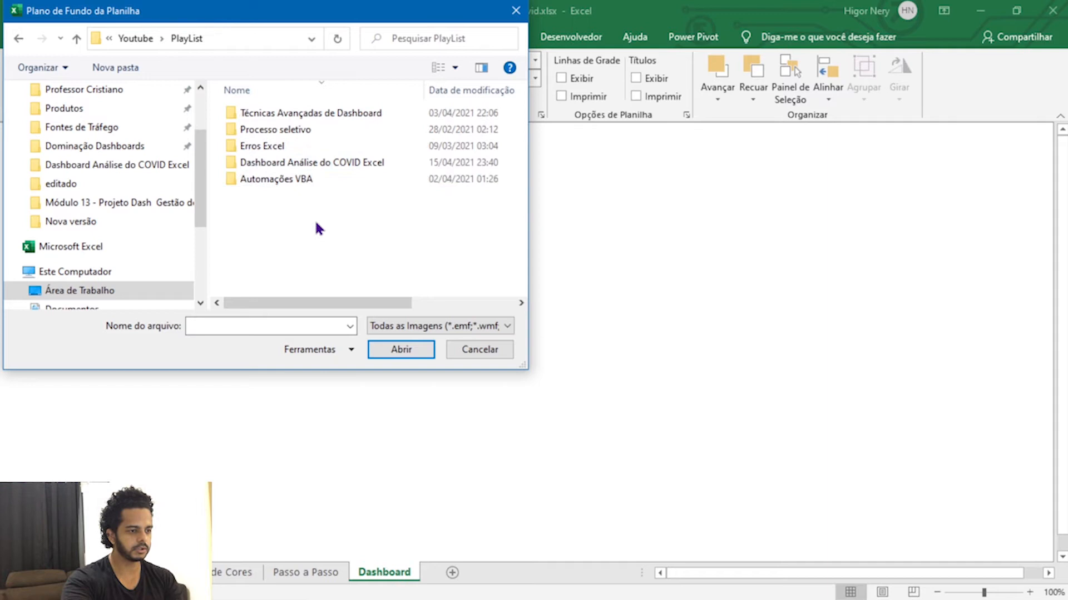
- Insert background2.png from the Dashboard Análise do COVID Excel folder as the Dashboard sheet's background
double_click(306, 163)
left_click(363, 146)
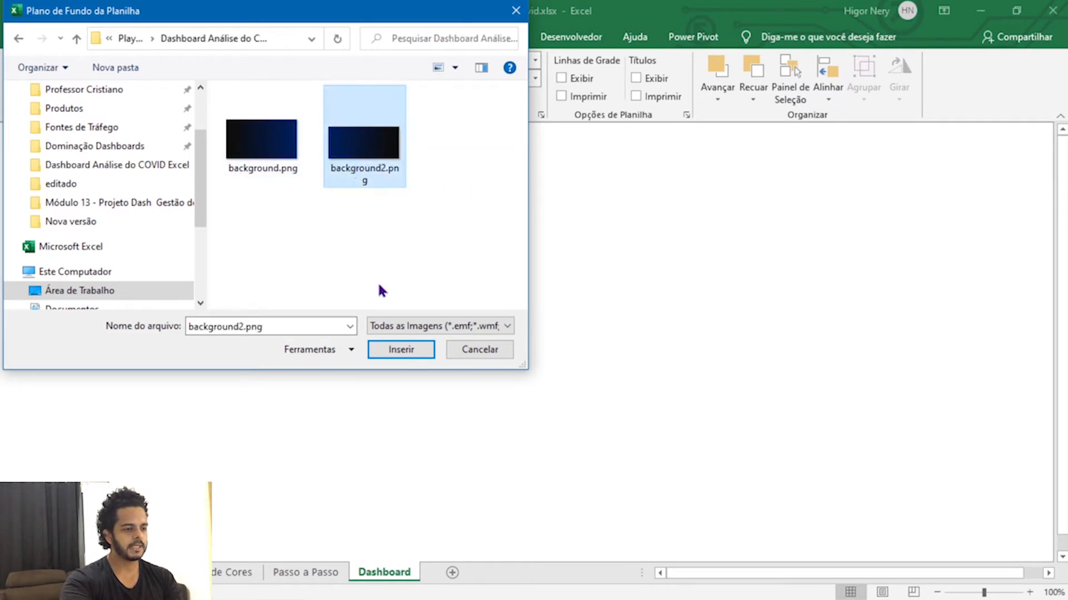
left_click(407, 354)
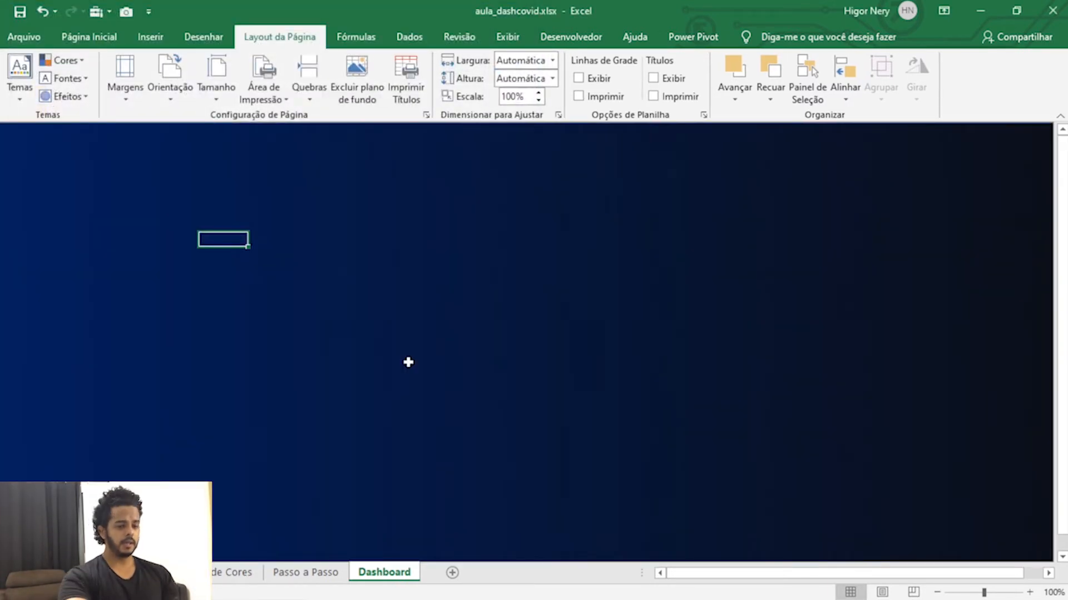
- Examine how the background image repeats further down the Dashboard sheet and how it looks at 70% zoom
scroll(408, 362, "down", 3)
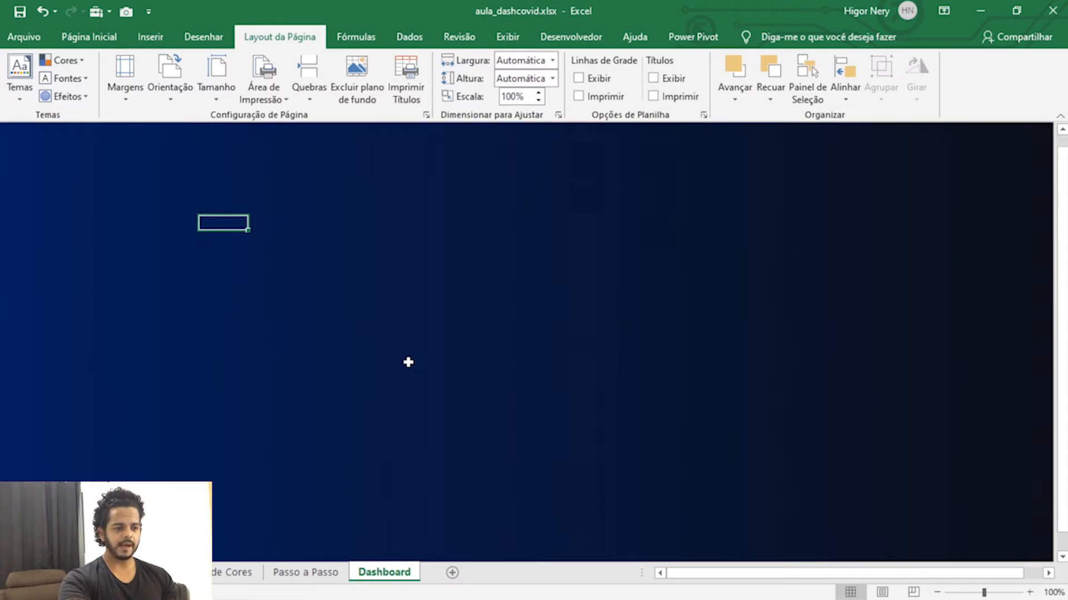
scroll(408, 362, "down", 5)
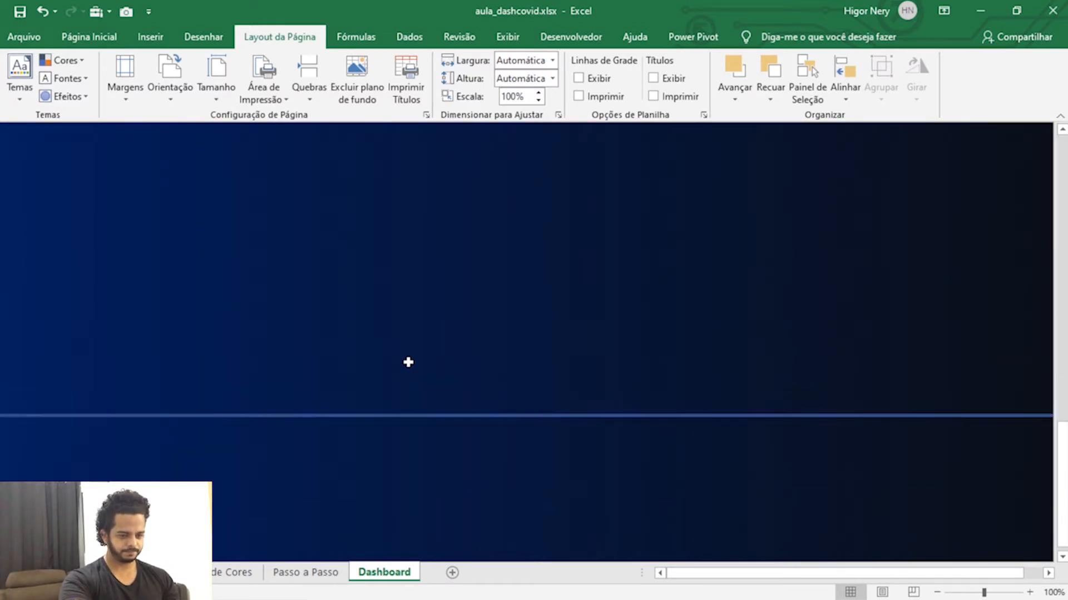
scroll(408, 362, "down", 5)
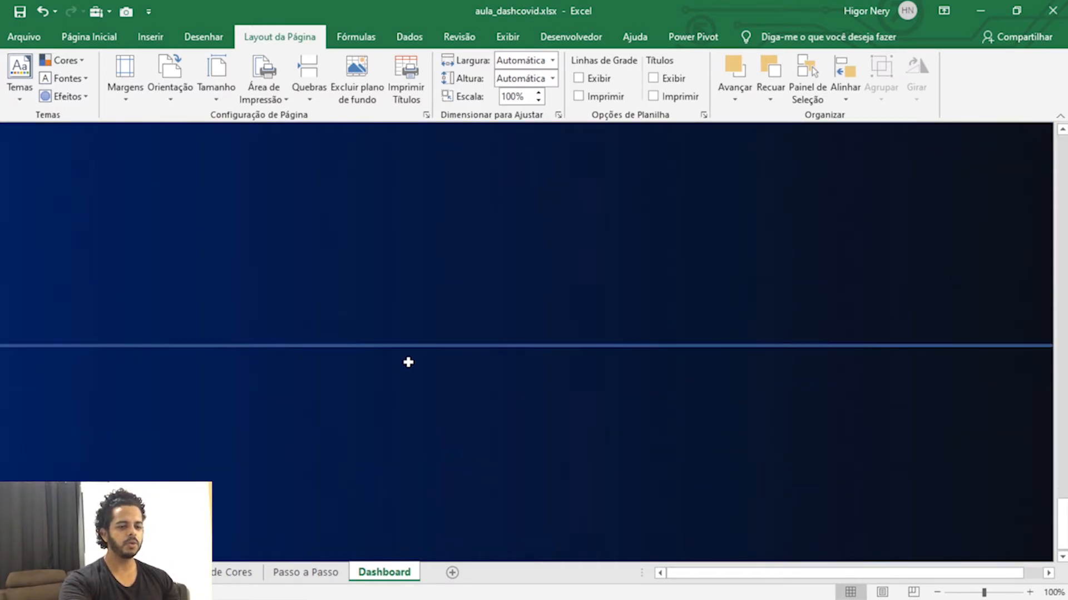
scroll(409, 362, "up", 8)
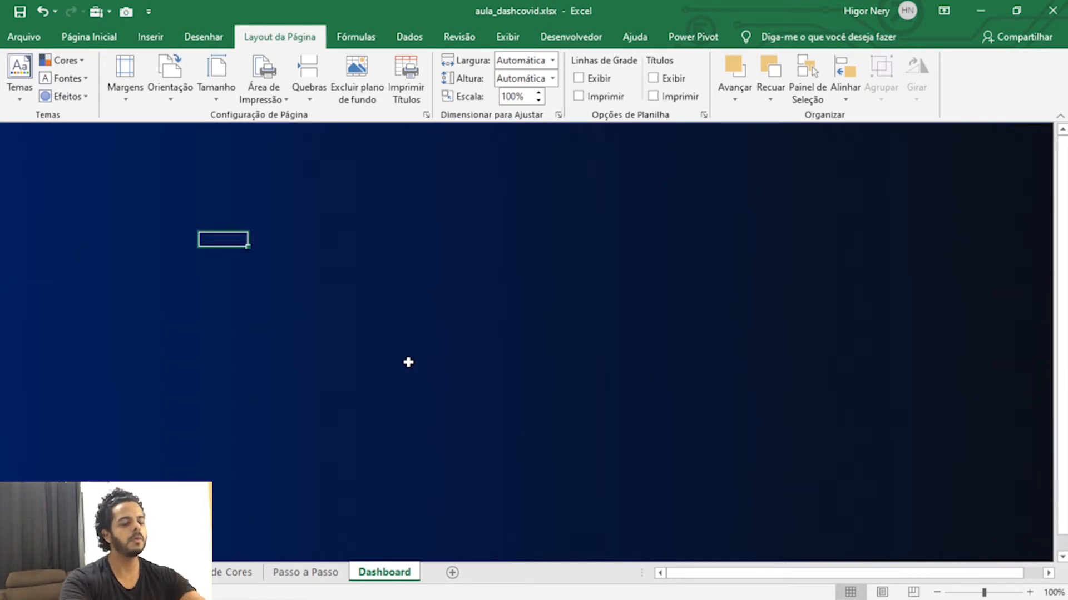
scroll(408, 362, "down", 1)
scroll(409, 362, "down", 1)
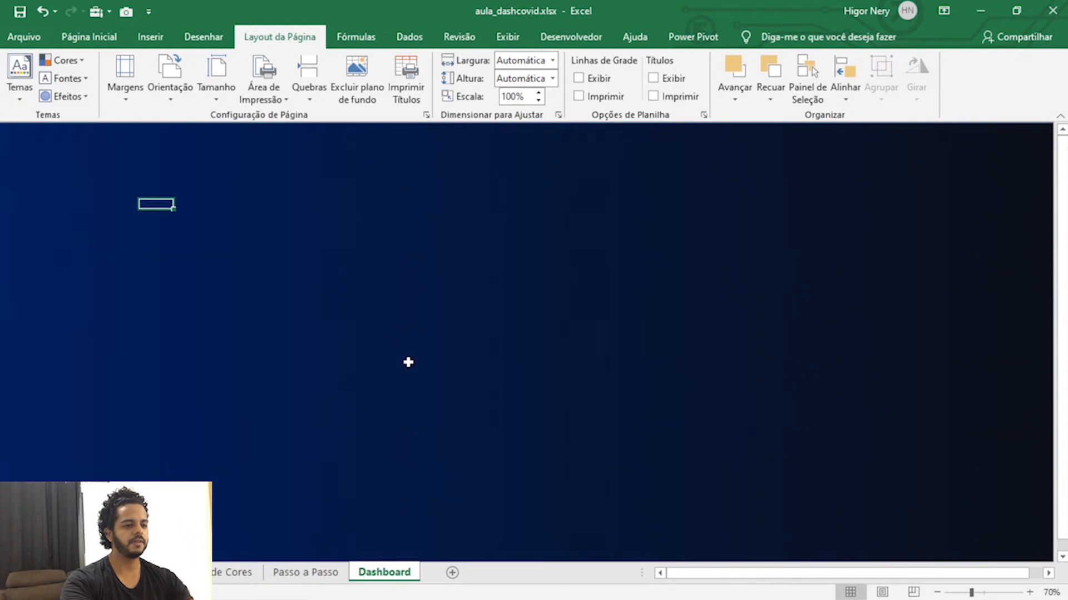
- Draw a header rectangle about 2.65 cm high and 46.08 cm wide across the top of the Dashboard sheet
left_click(95, 37)
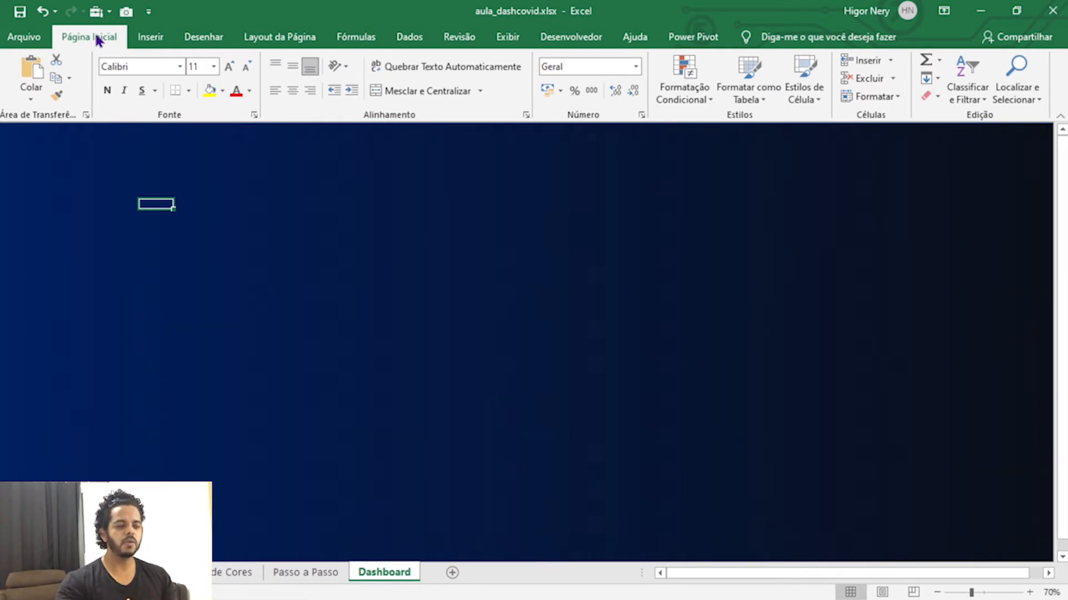
left_click(205, 226)
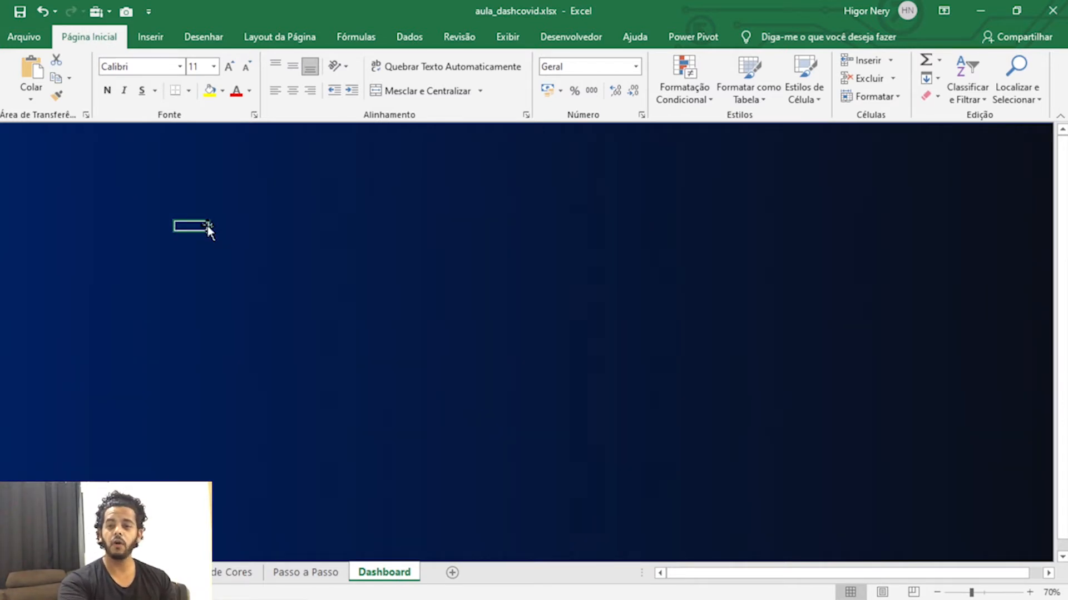
left_click(150, 37)
left_click(189, 95)
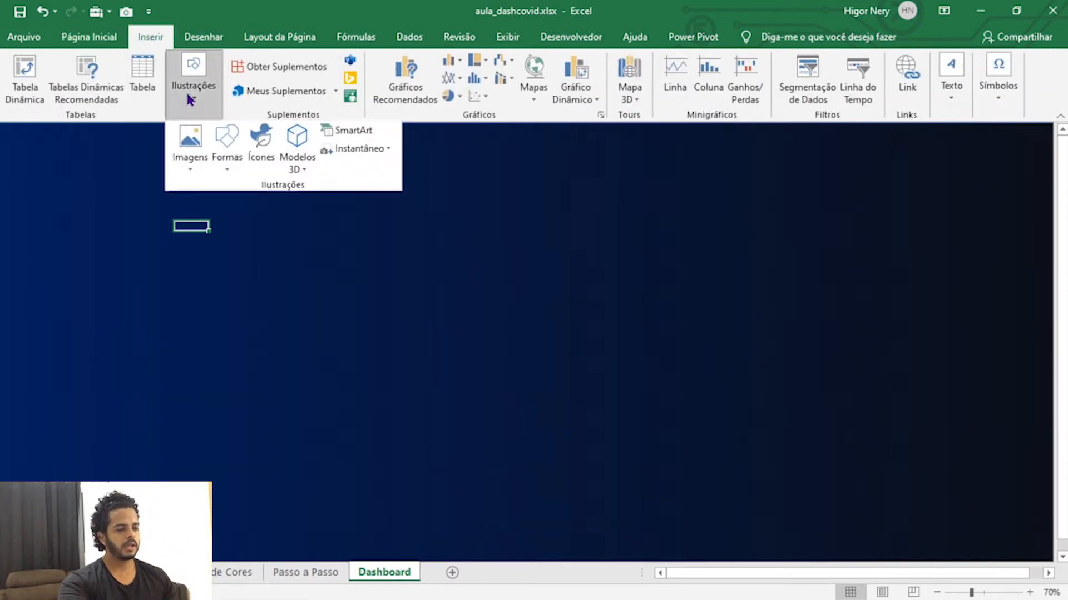
left_click(229, 161)
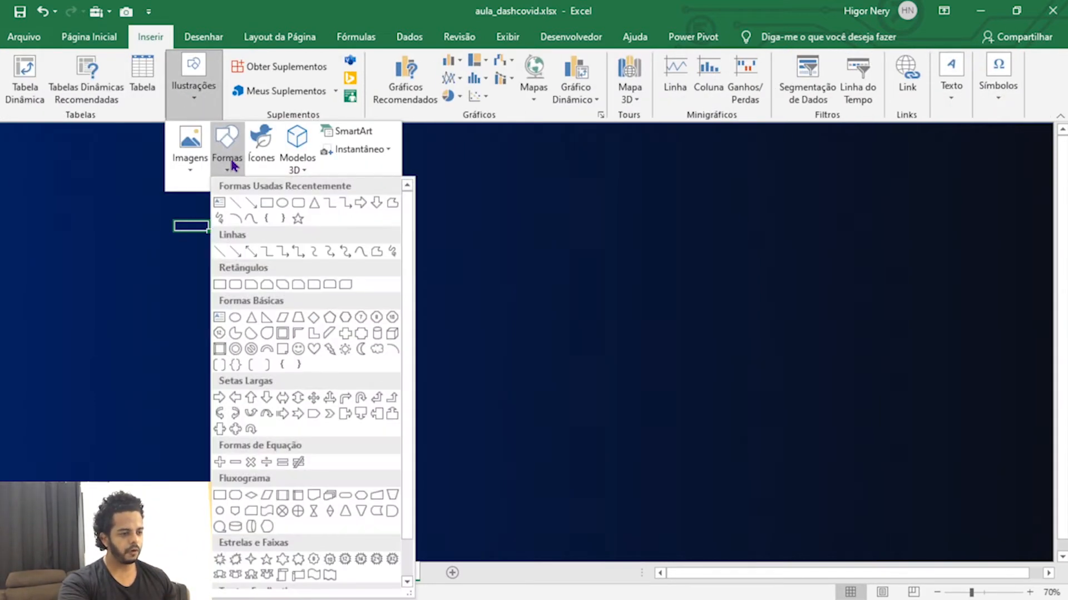
left_click(249, 207)
left_click_drag(7, 135, 965, 191)
left_click(438, 282)
left_click_drag(417, 174, 415, 164)
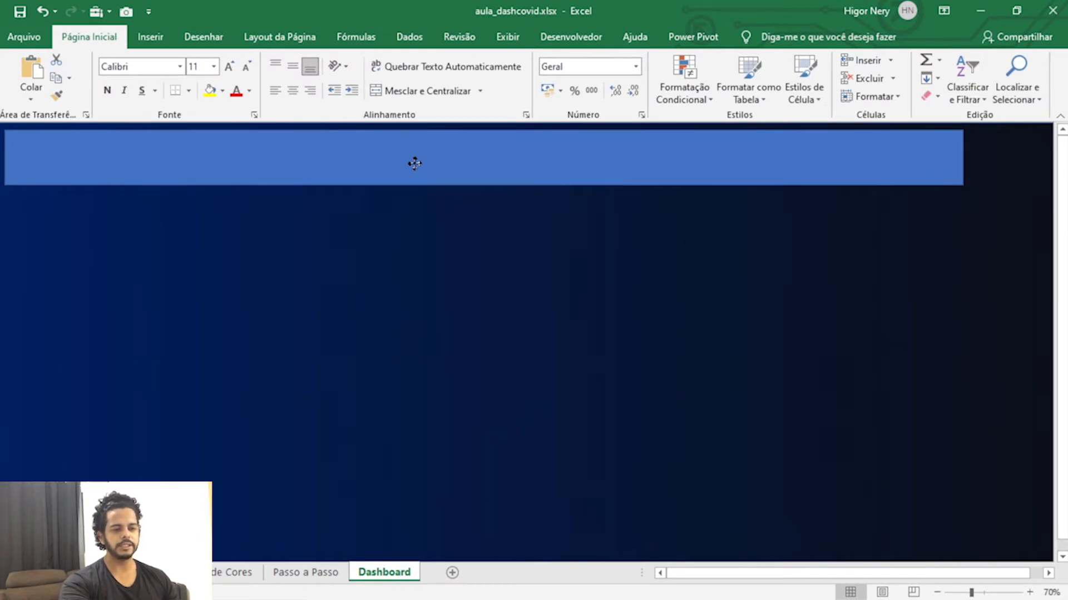
left_click_drag(415, 164, 415, 164)
- Apply a linear gradient fill at a 180° angle to the header rectangle and select its 100% gradient stop
right_click(415, 163)
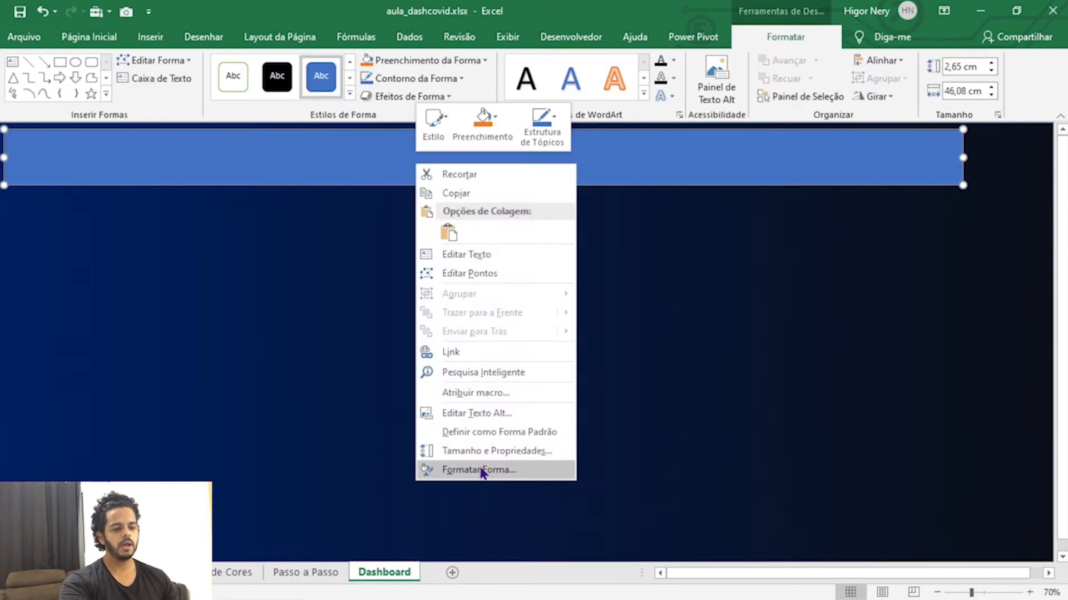
left_click(482, 470)
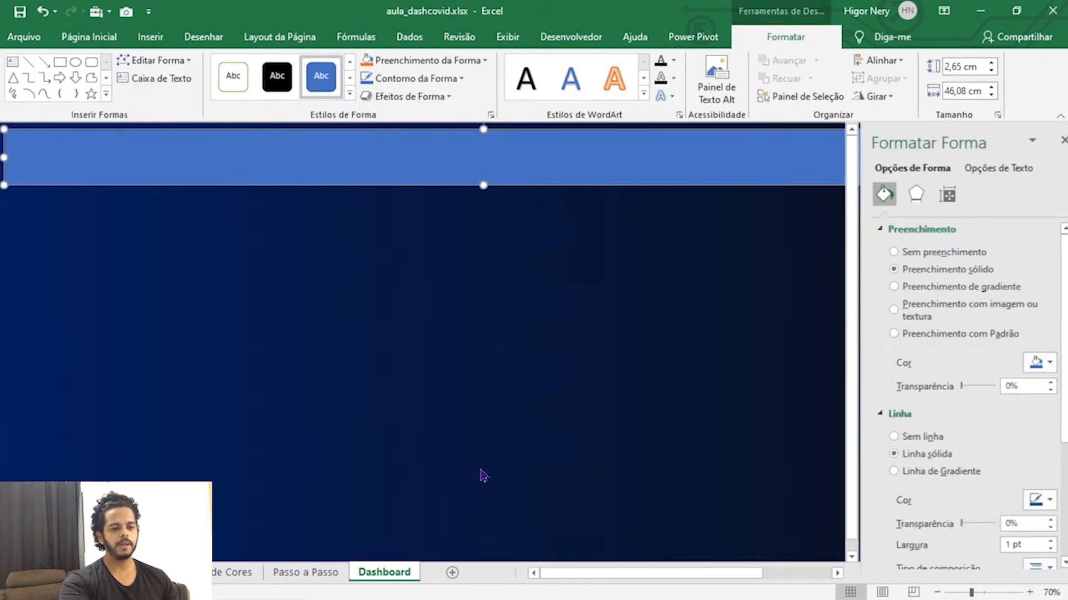
left_click(974, 288)
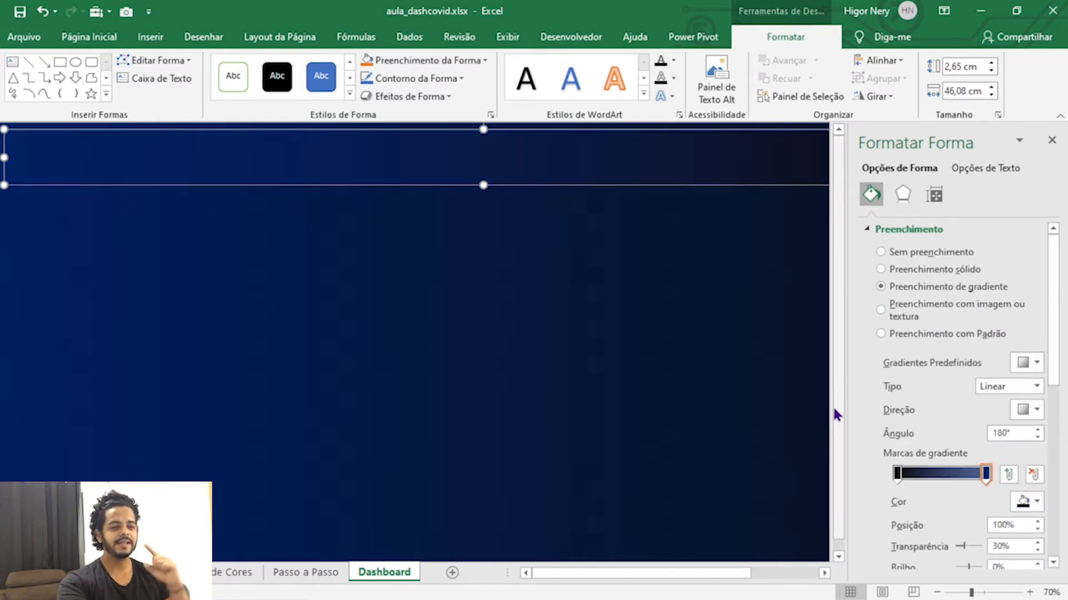
left_click(637, 314)
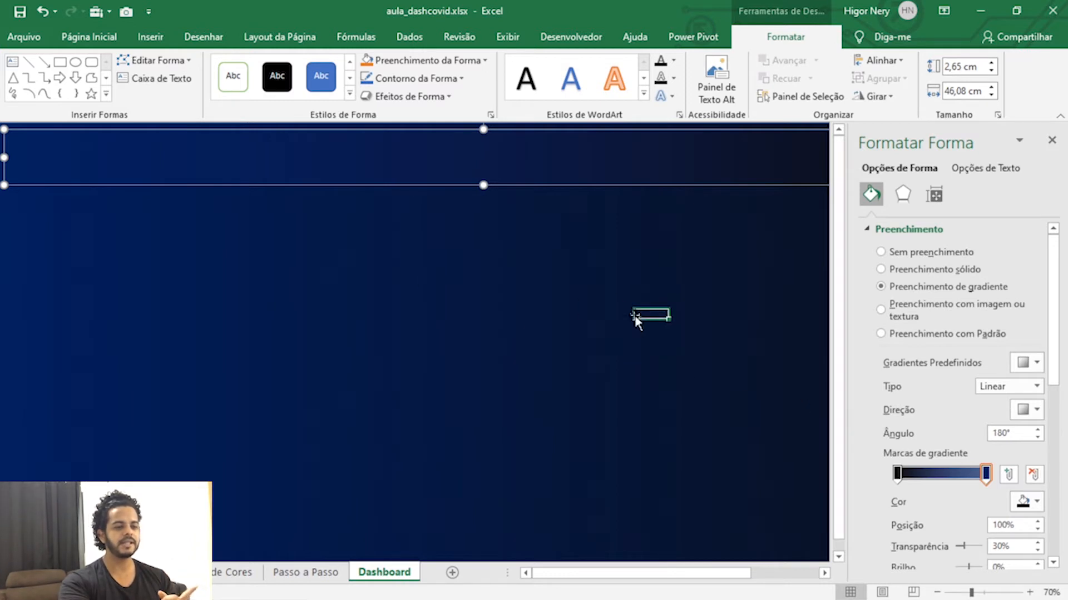
left_click(536, 158)
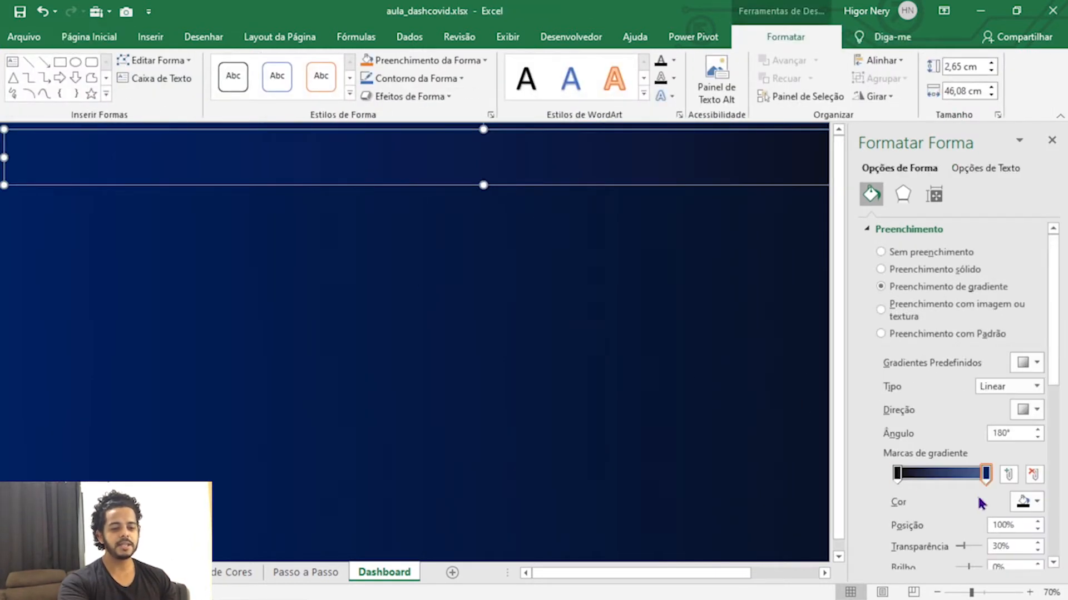
left_click_drag(1055, 376, 1053, 406)
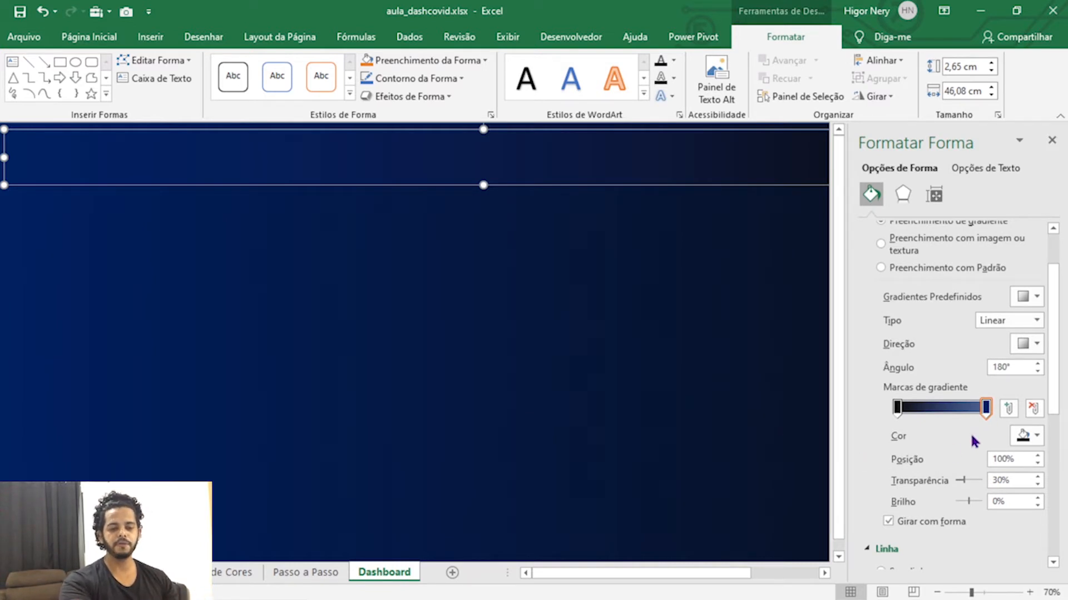
left_click(986, 408)
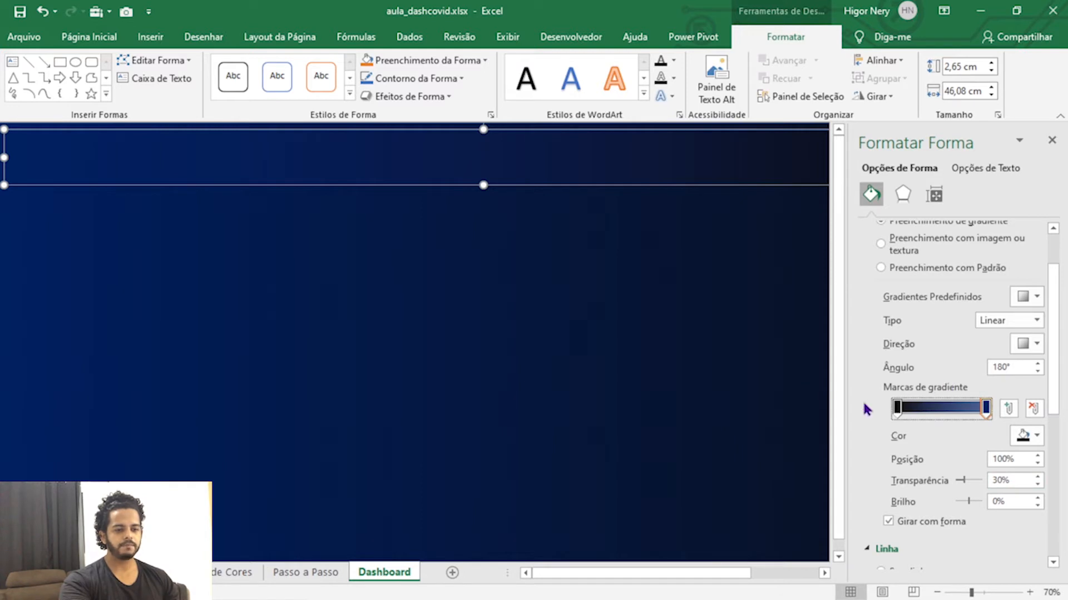
left_click(478, 291)
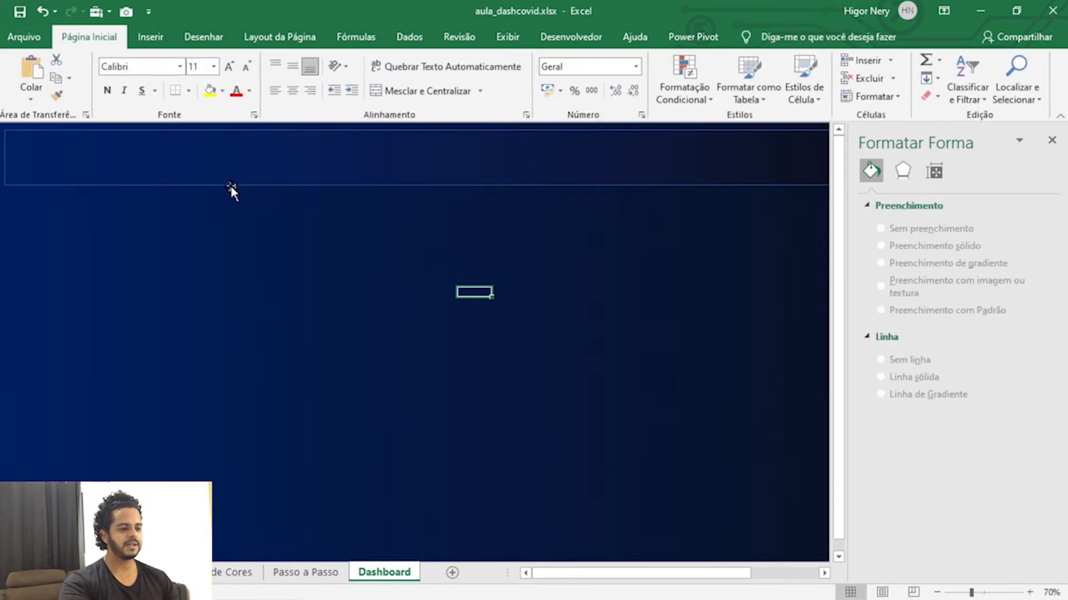
- Remove the outline from the header rectangle, check it against the background, and select the rectangle again
left_click(588, 180)
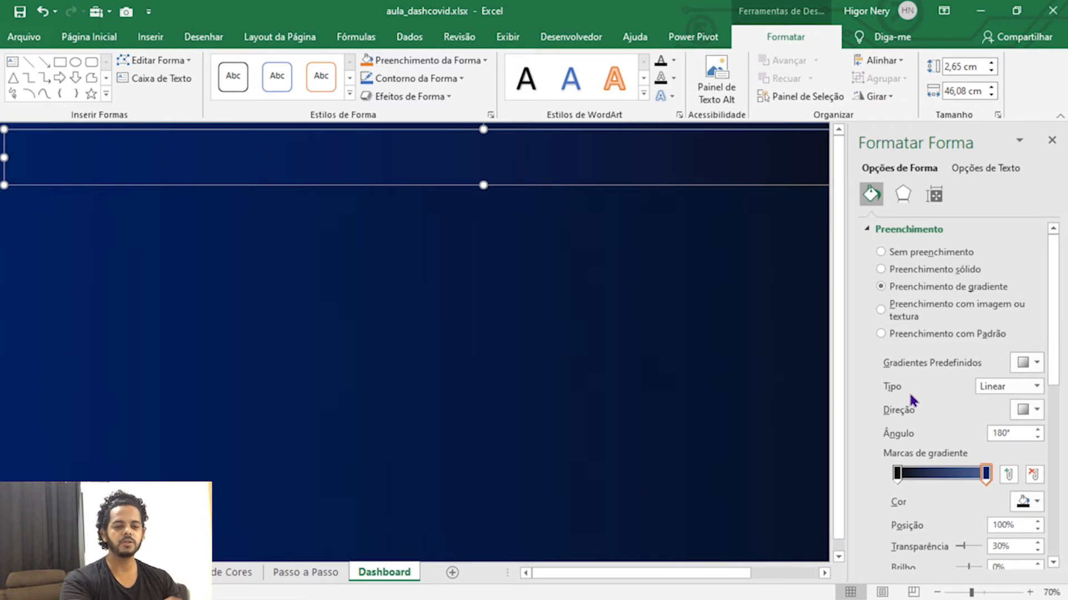
scroll(1041, 352, "down", 3)
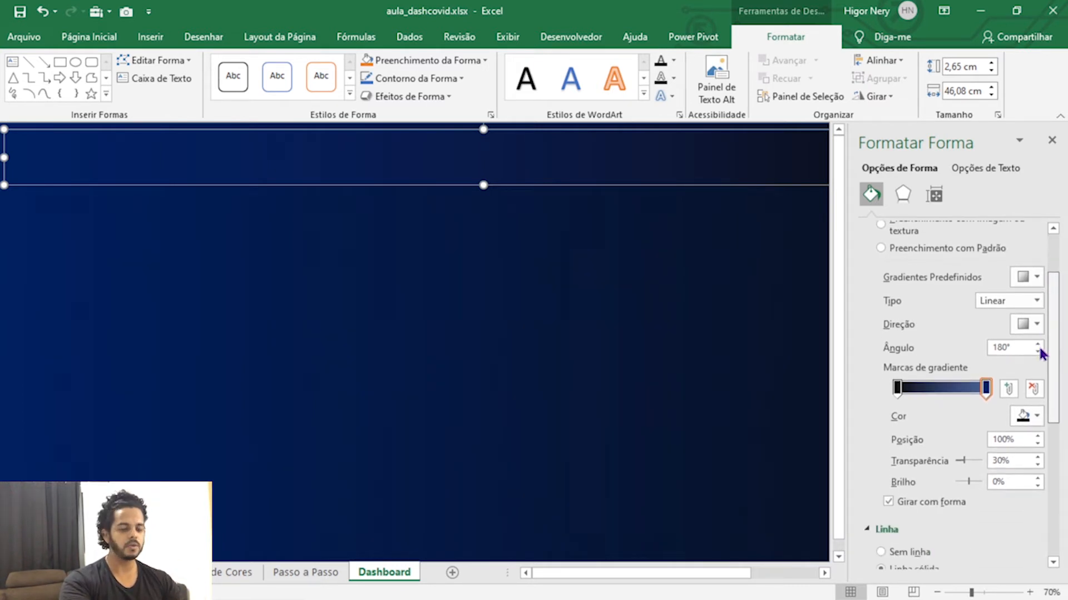
scroll(1042, 362, "down", 2)
scroll(1042, 384, "down", 2)
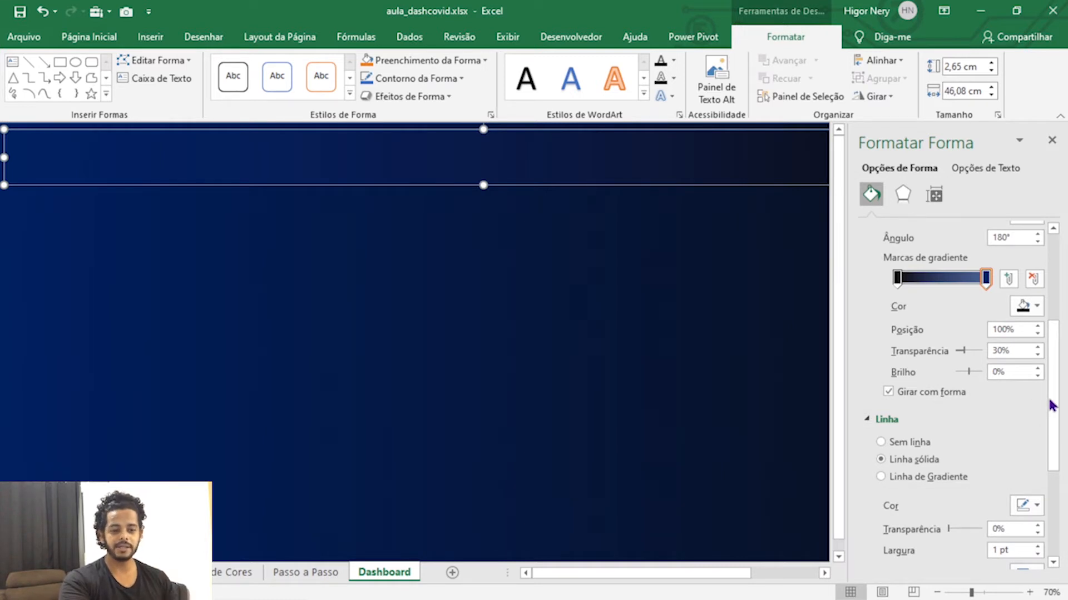
left_click_drag(1053, 403, 1053, 418)
scroll(1051, 422, "down", 2)
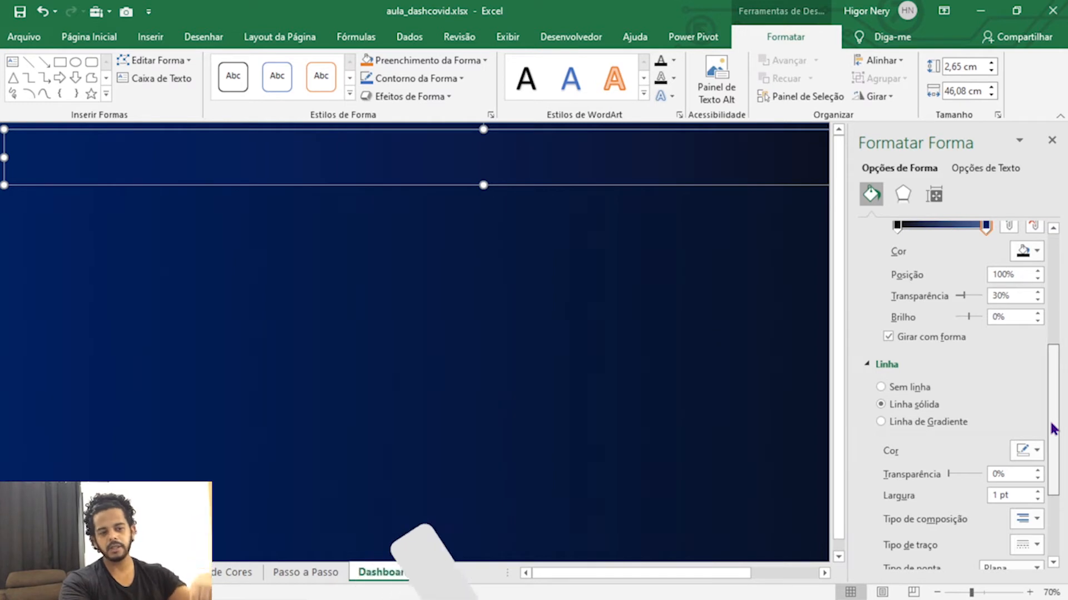
left_click_drag(1052, 429, 1052, 437)
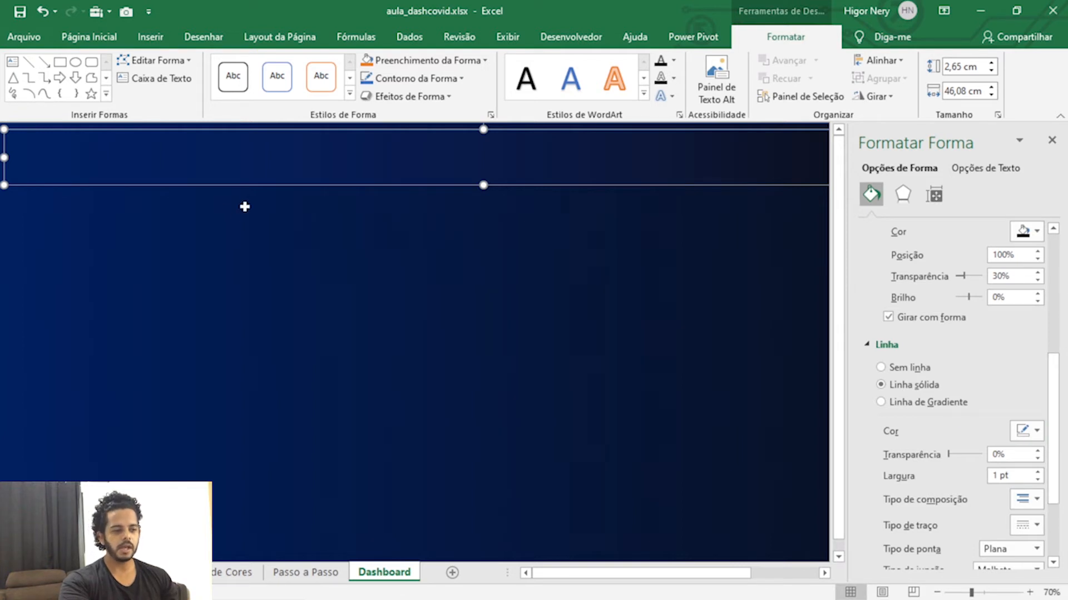
left_click(228, 238)
left_click(236, 186)
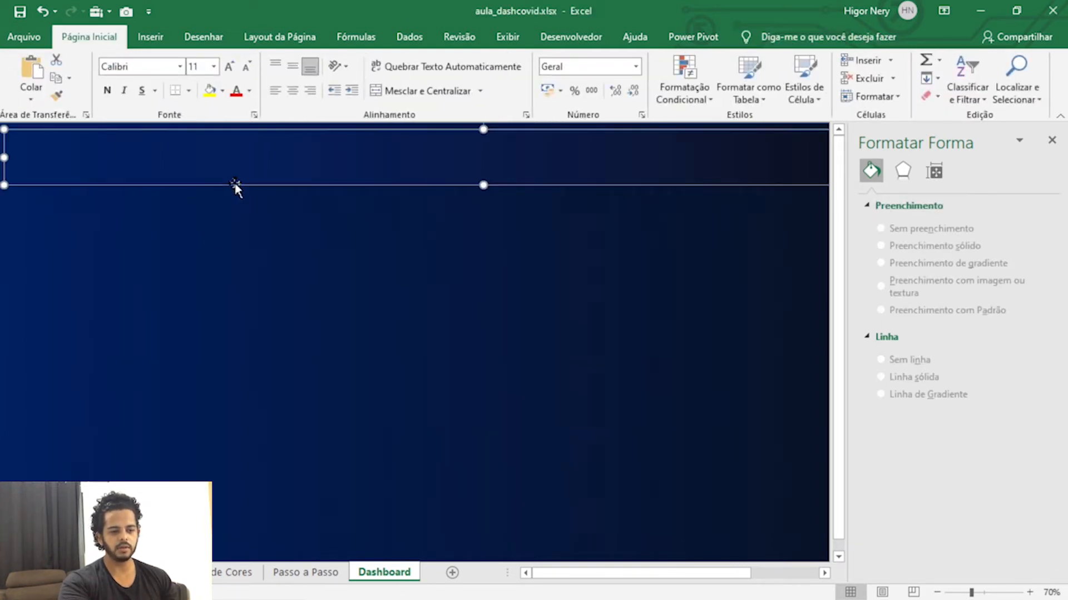
left_click_drag(1051, 316, 1032, 455)
left_click(912, 297)
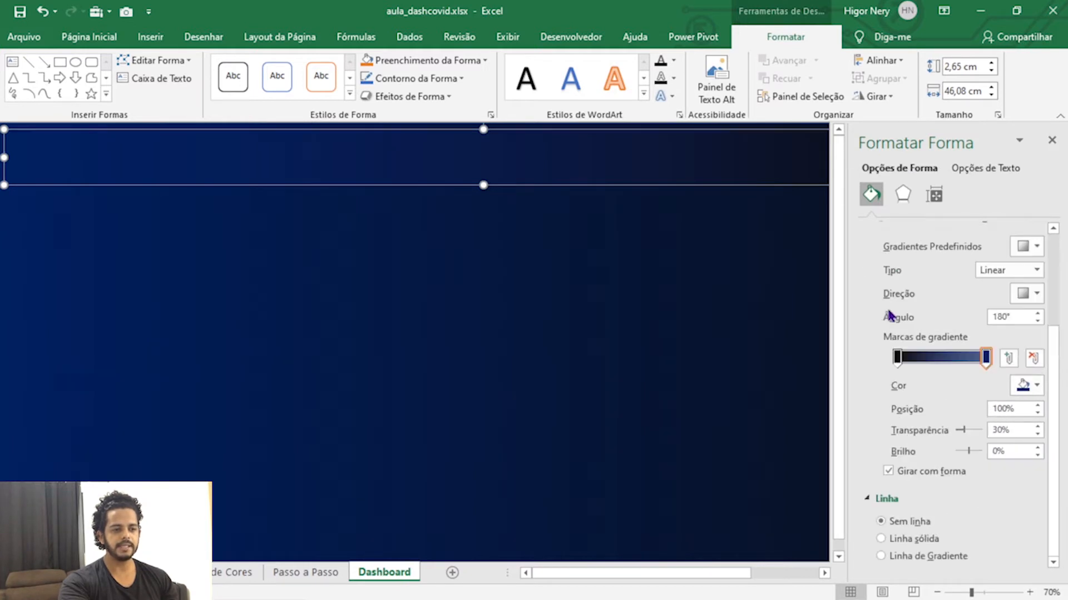
left_click(458, 348)
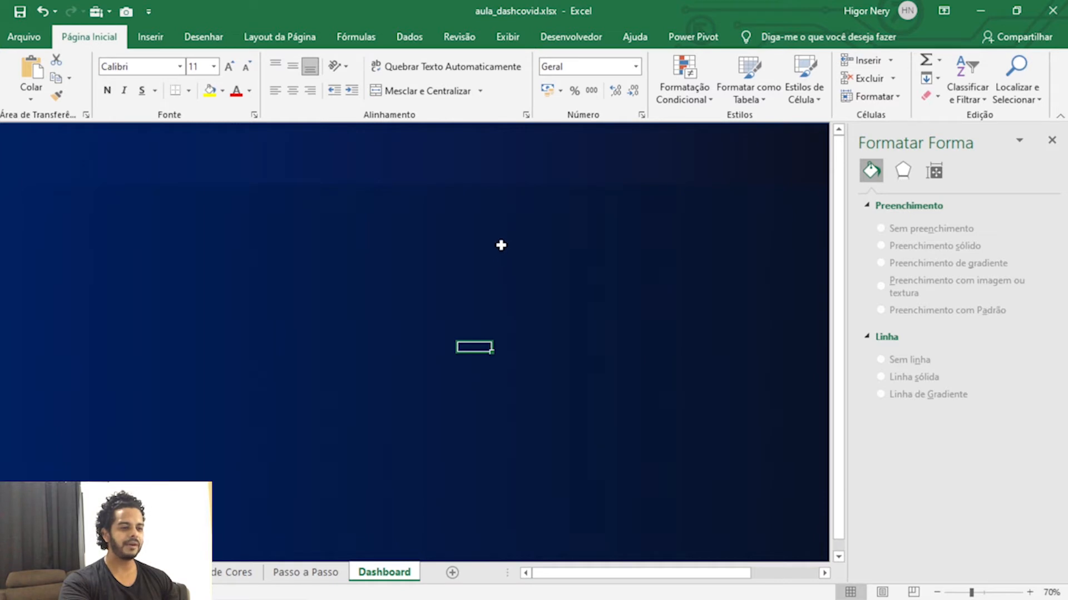
left_click(454, 181)
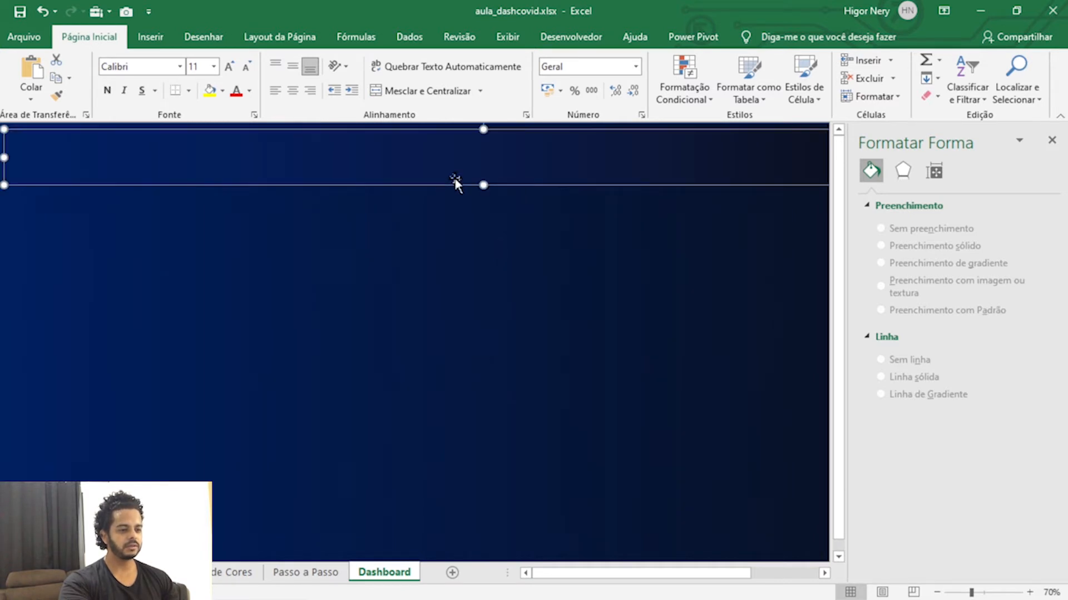
- Add a glow effect to the header rectangle using the preset of 5 points in Blue, Accent 1
left_click(902, 194)
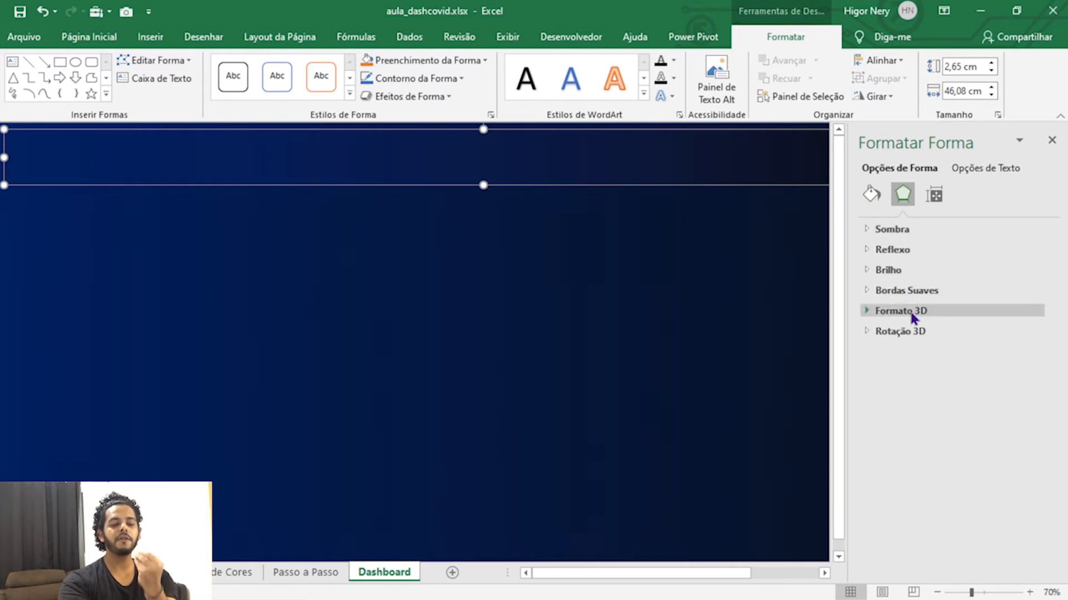
left_click(891, 234)
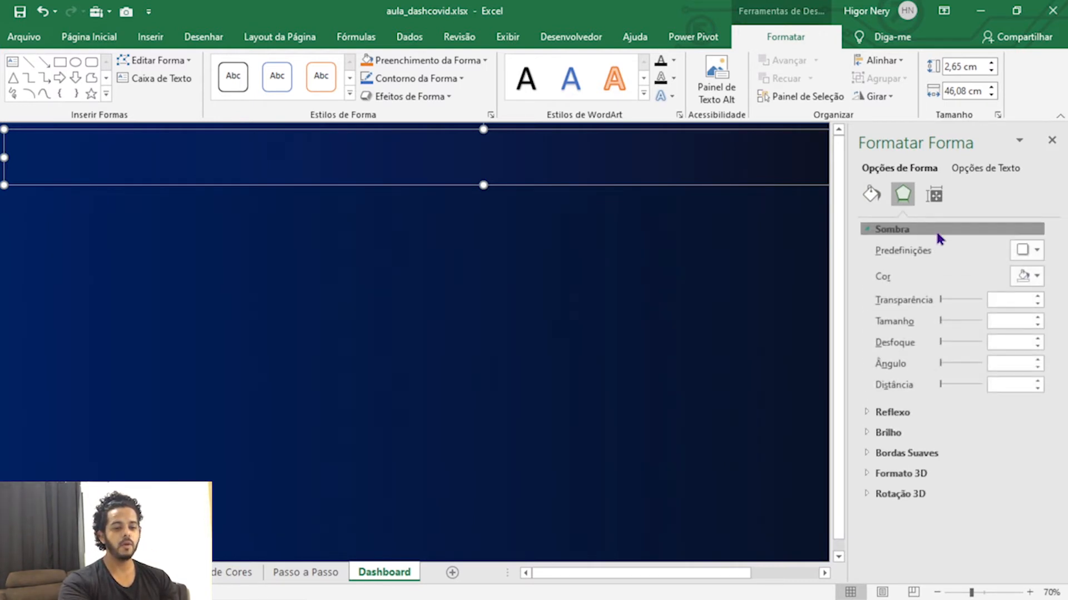
left_click(935, 232)
left_click(912, 271)
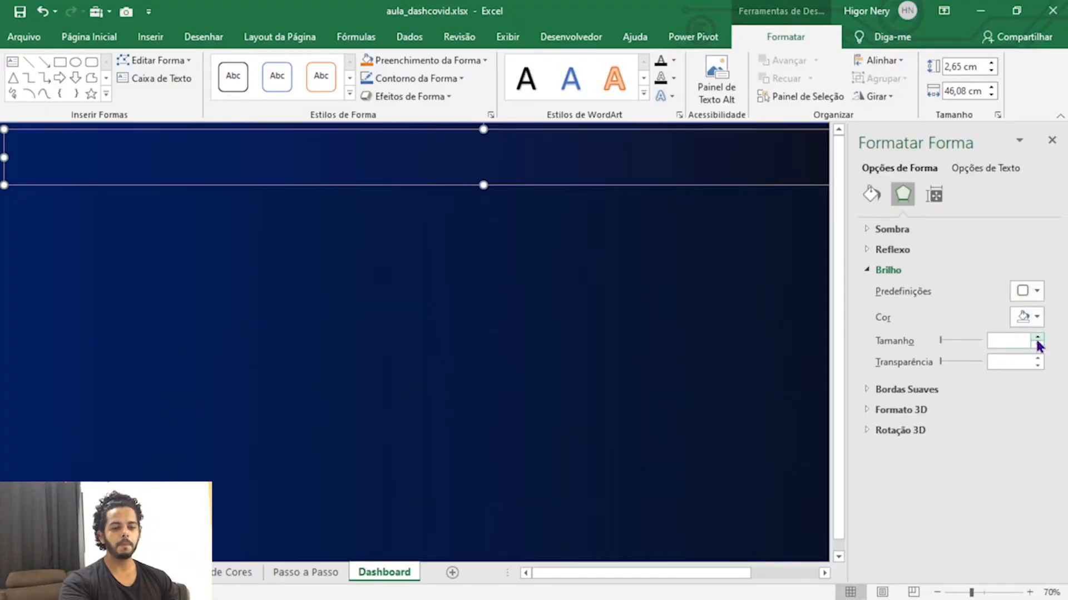
left_click(1037, 338)
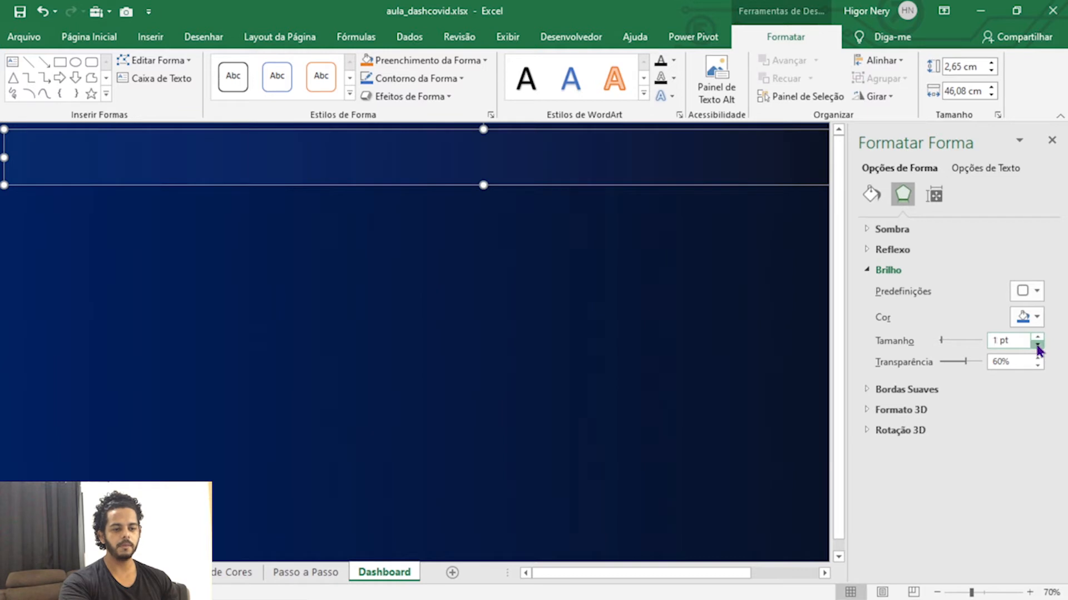
left_click(1037, 337)
left_click(1037, 337)
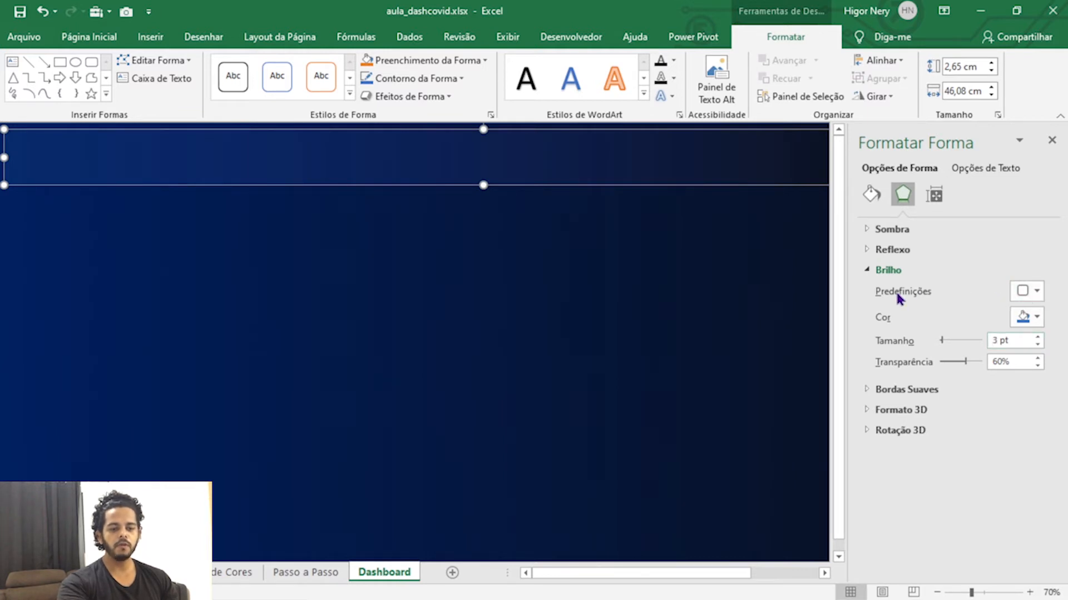
left_click(1037, 292)
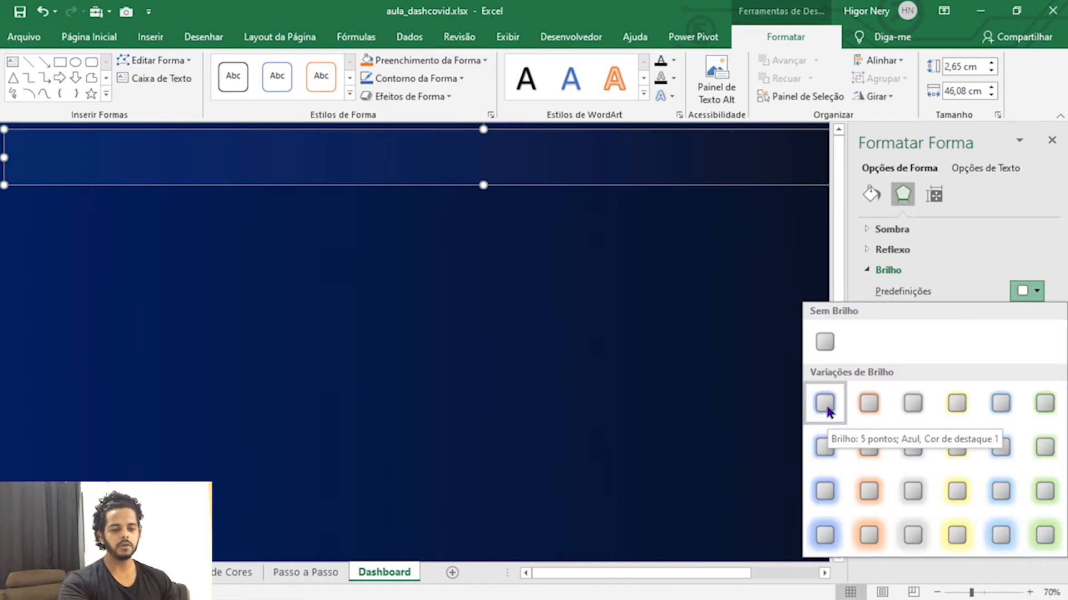
left_click(827, 410)
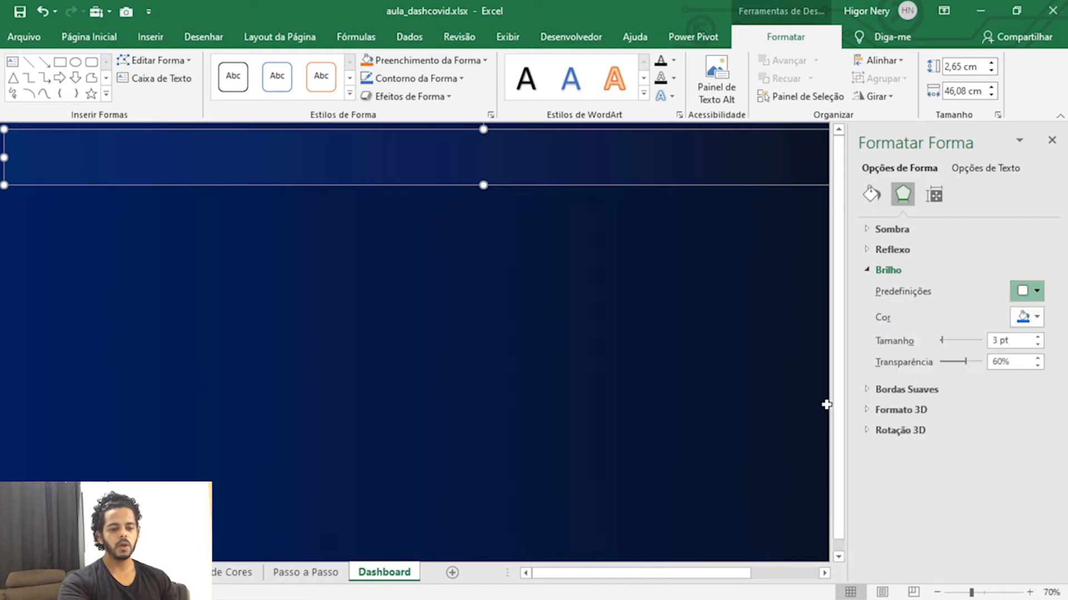
left_click(545, 348)
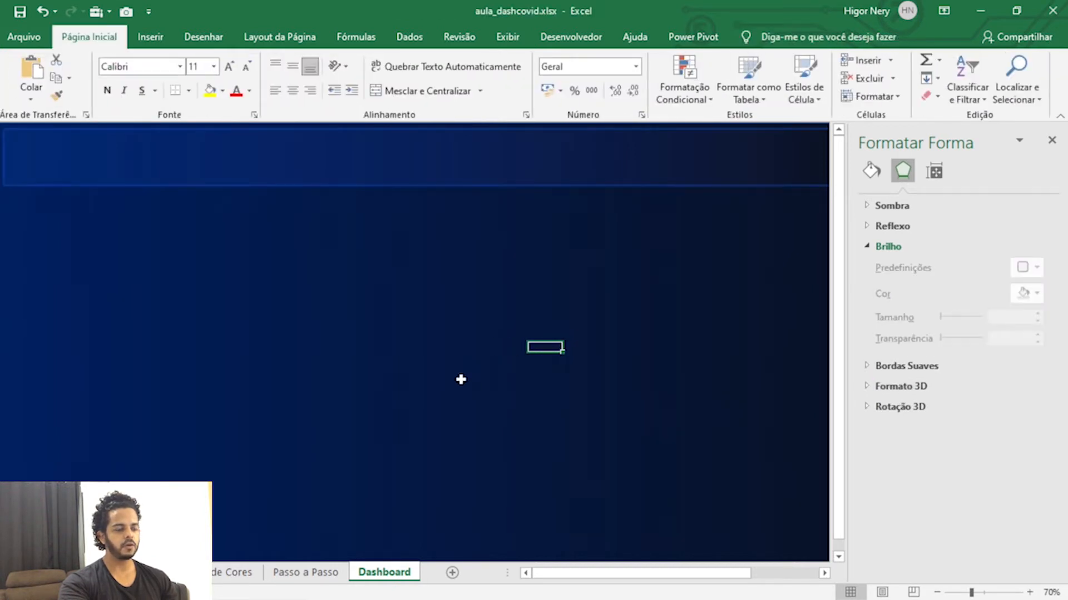
- Change the header rectangle's glow color to the lightest shade beneath white and shift the rectangle slightly to the right
left_click(569, 186)
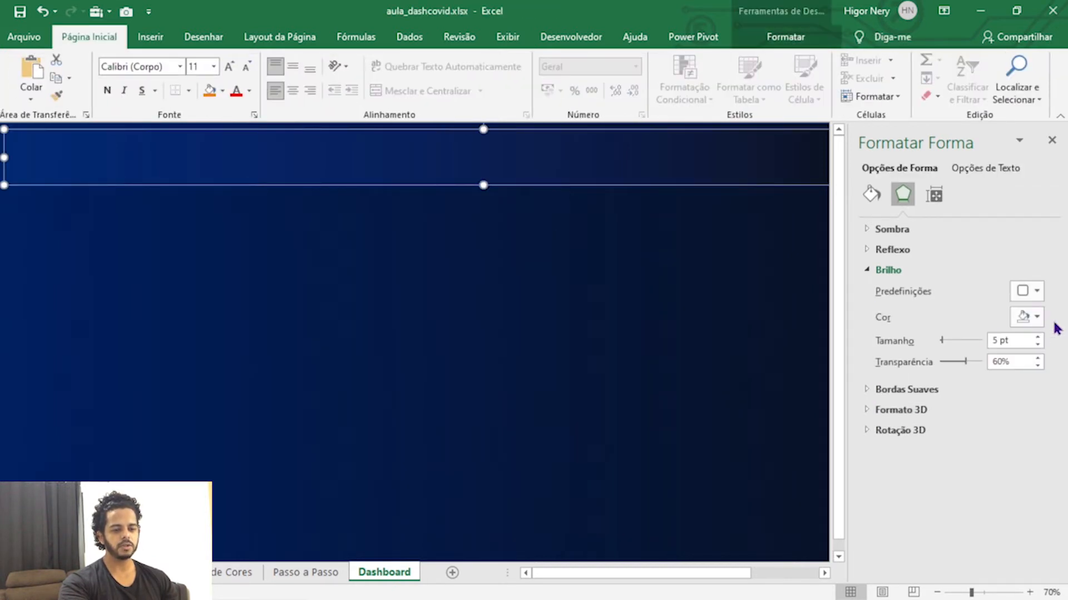
left_click(1034, 317)
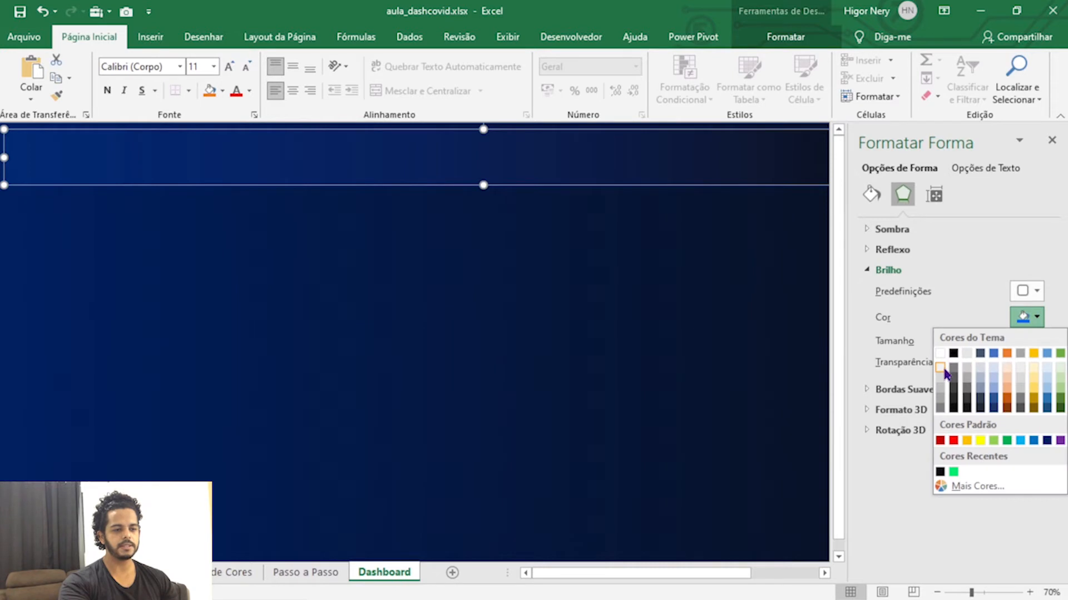
left_click(939, 367)
left_click(591, 350)
left_click(487, 182)
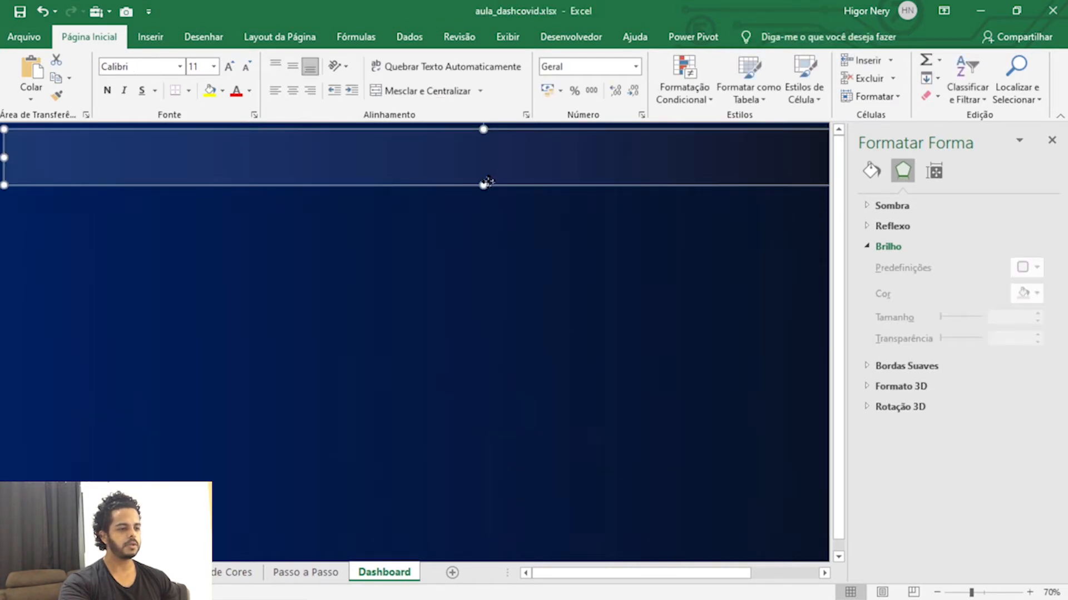
left_click_drag(487, 183, 498, 181)
left_click(488, 269)
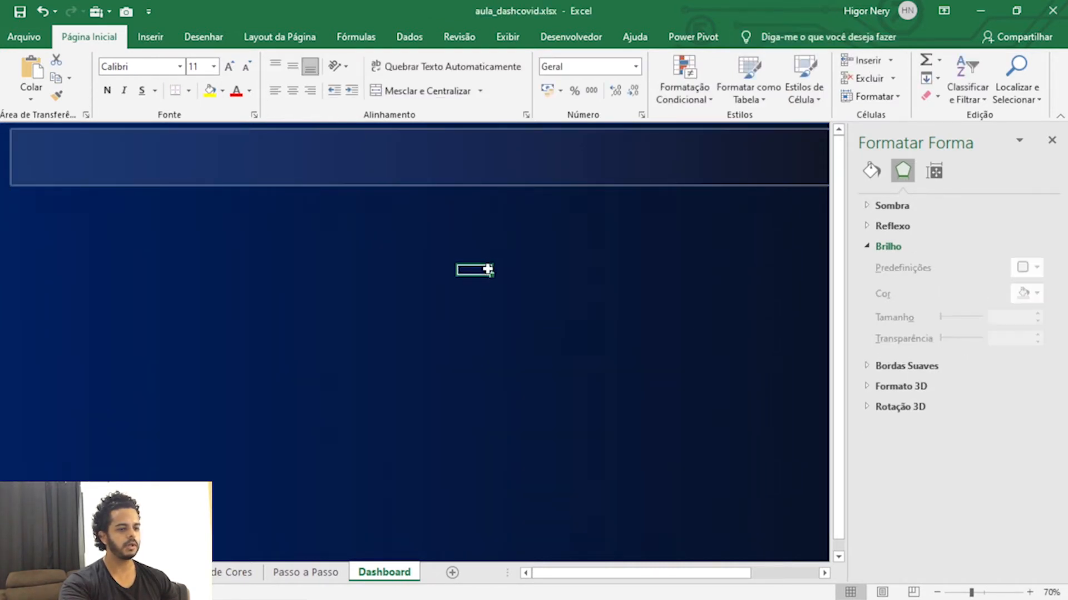
- Set the header rectangle's glow size to 7 pt and its transparency to 51%
left_click(546, 165)
left_click(1038, 338)
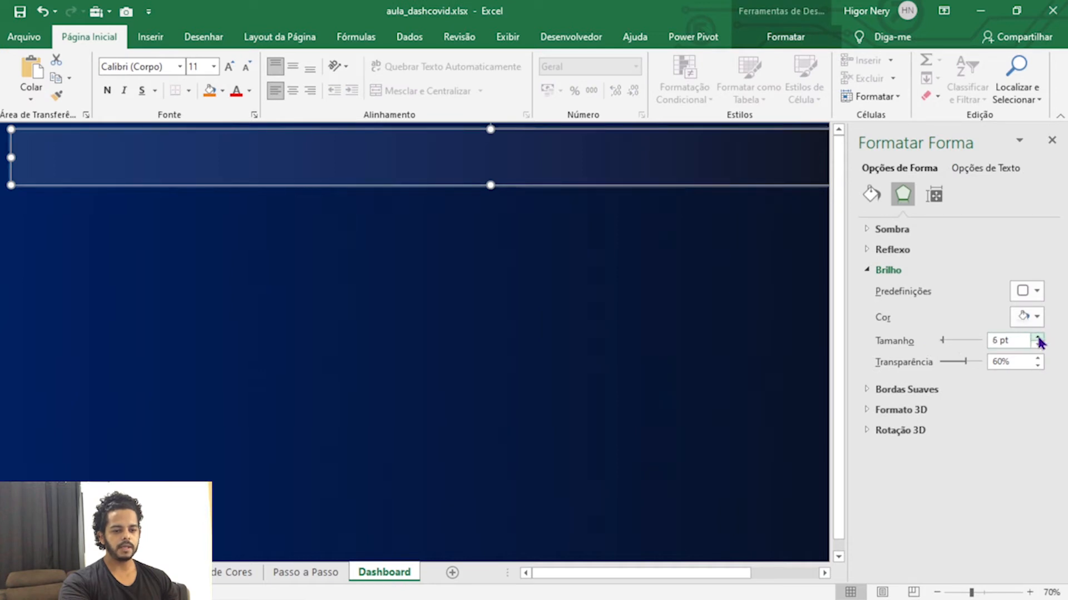
left_click(1037, 338)
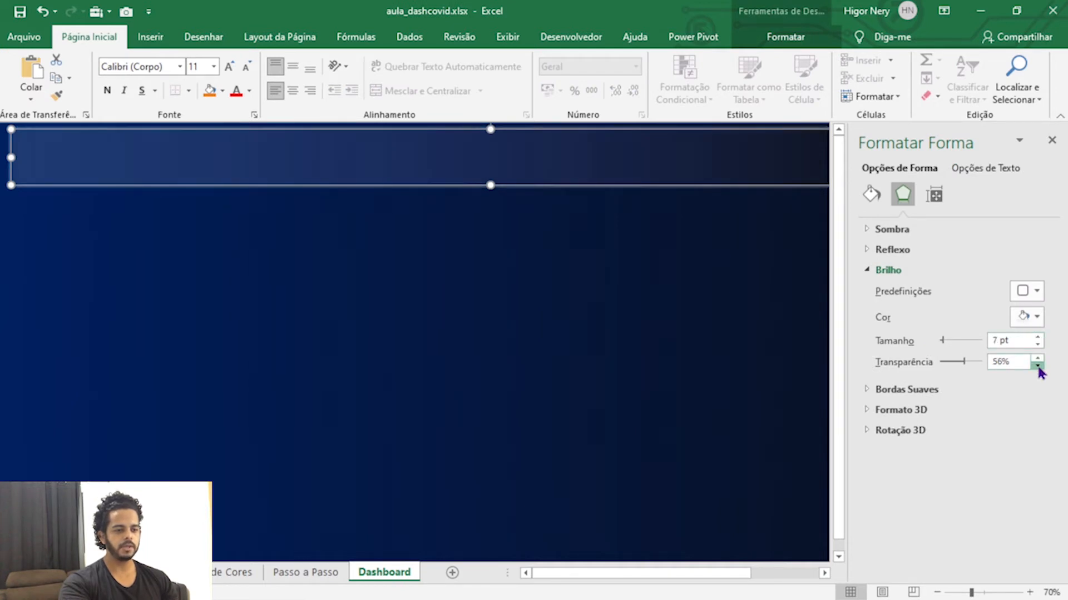
left_click(1038, 366)
left_click(360, 352)
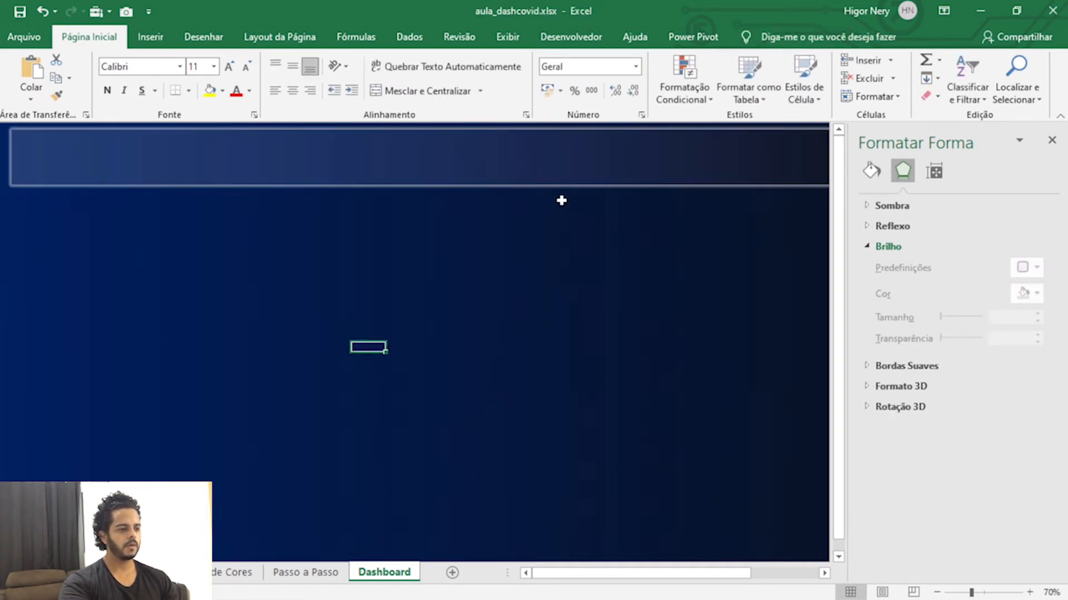
- Move the header rectangle back to the left edge of the Dashboard sheet and close its formatting options
left_click(532, 191)
left_click(537, 184)
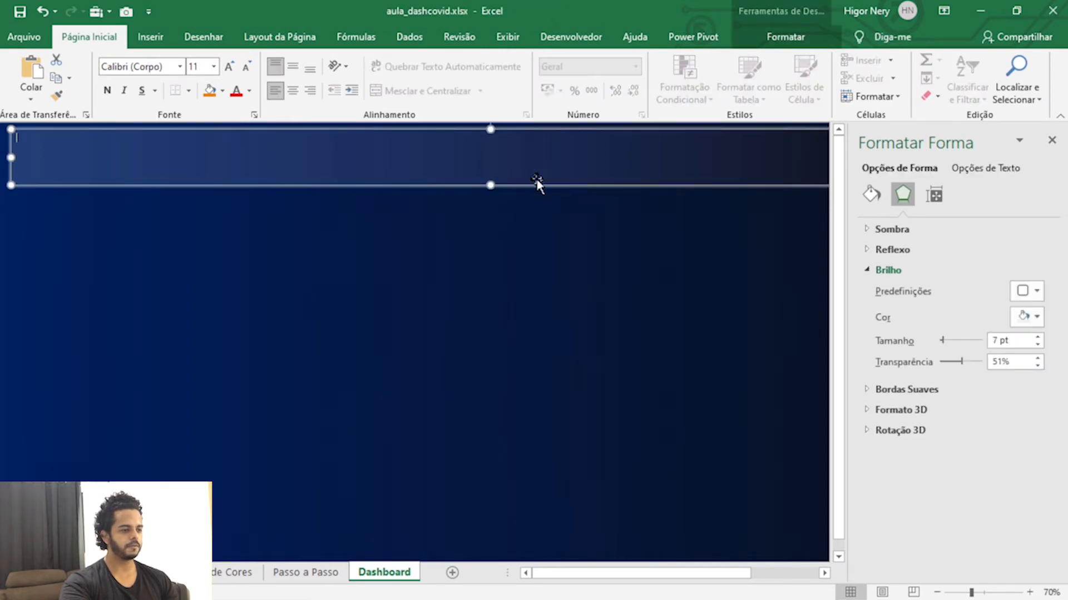
left_click_drag(561, 188, 556, 185)
left_click(615, 248)
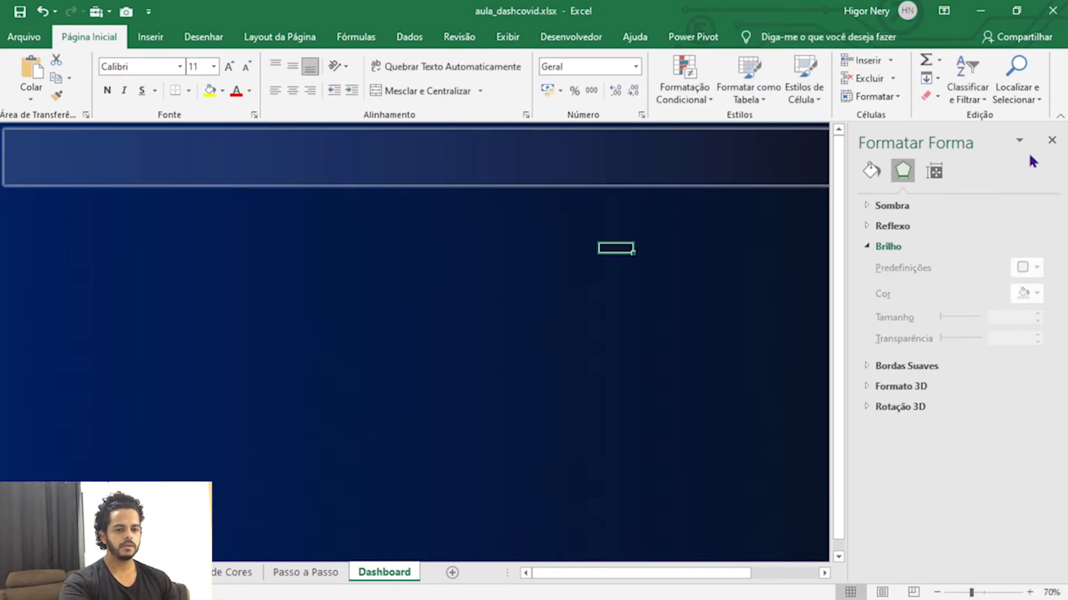
left_click(1051, 140)
left_click(673, 337)
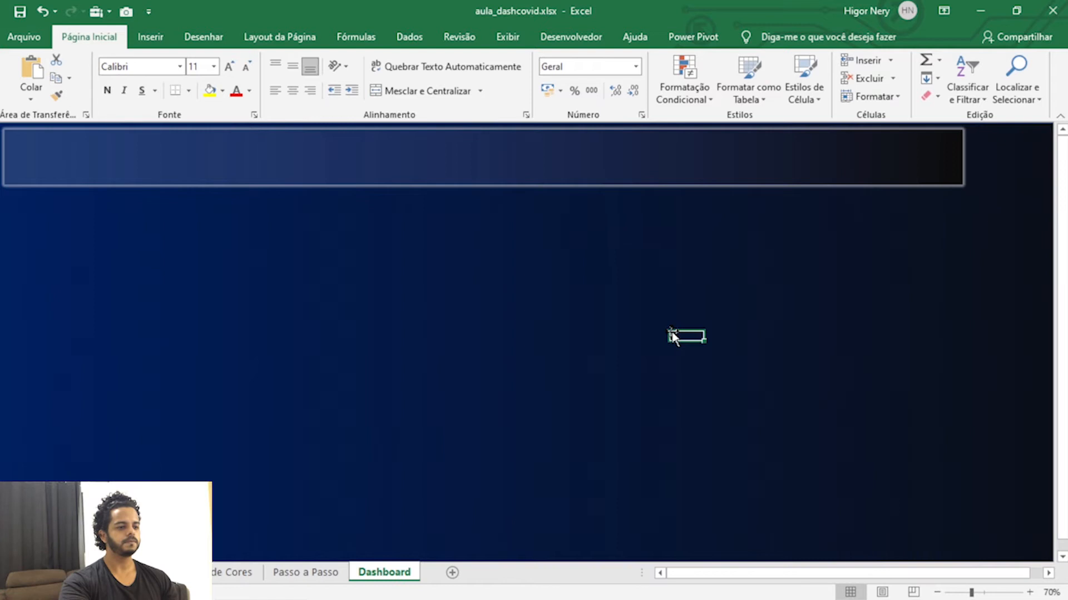
- Readjust the position of the blue end stop in the header rectangle's gradient fill and close the formatting options
left_click(883, 185)
right_click(799, 176)
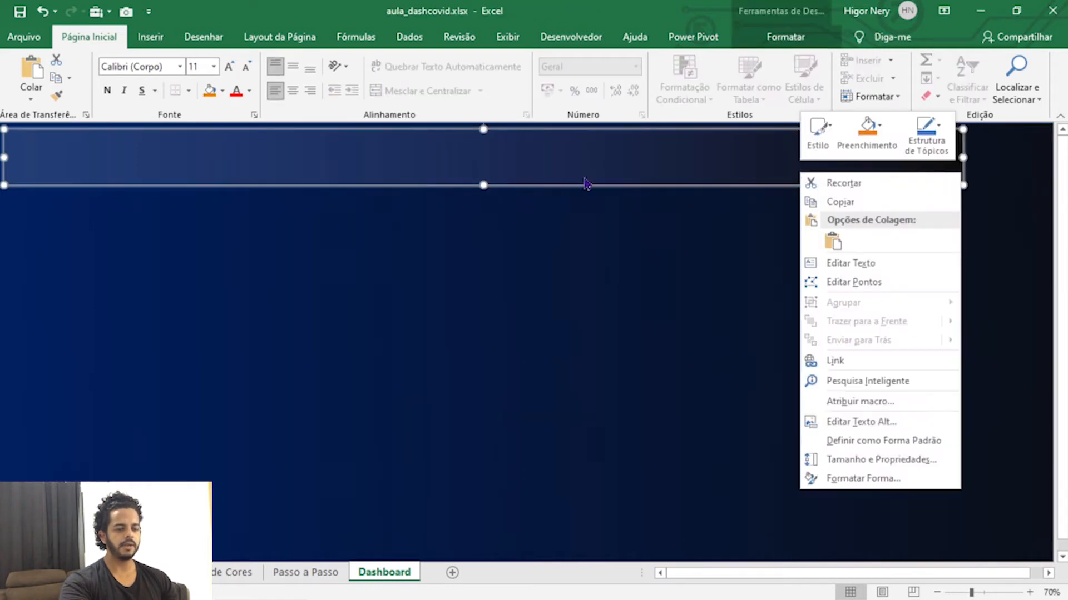
left_click(865, 478)
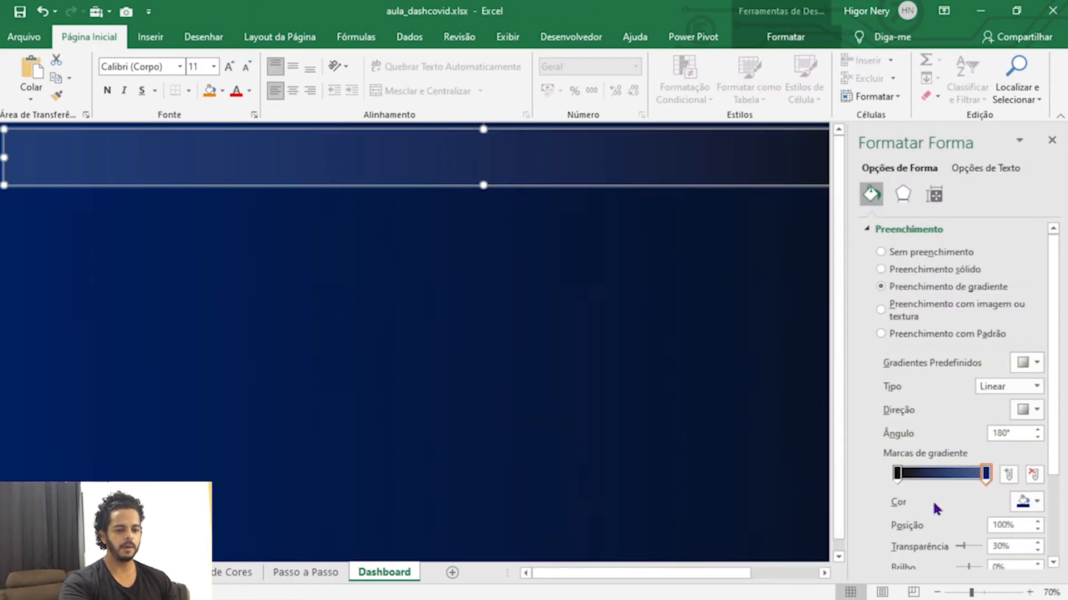
left_click_drag(984, 481, 973, 491)
left_click_drag(971, 489, 982, 490)
left_click(348, 356)
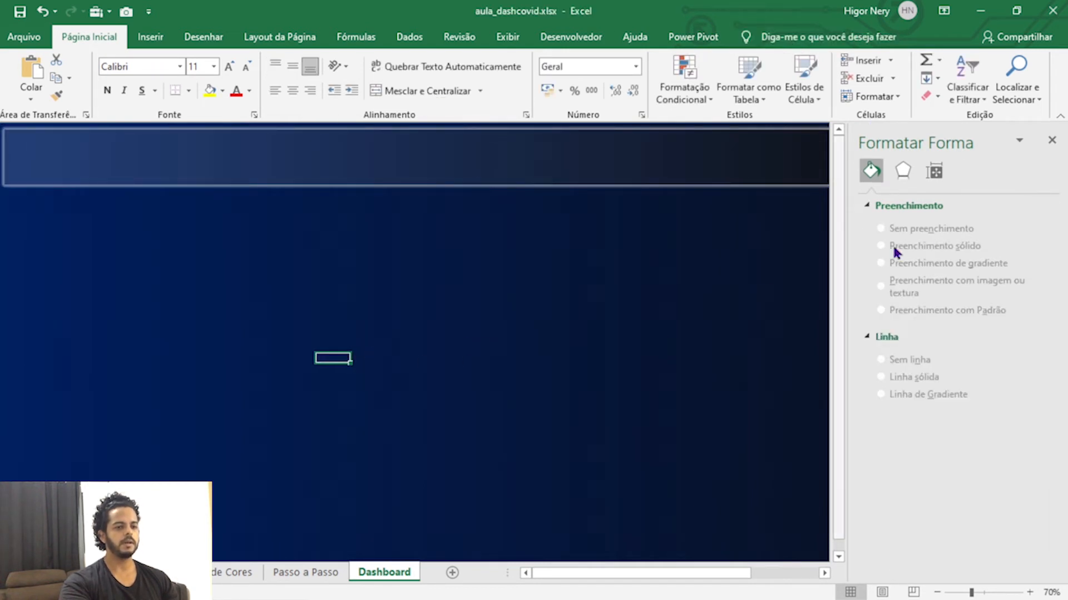
left_click(1052, 140)
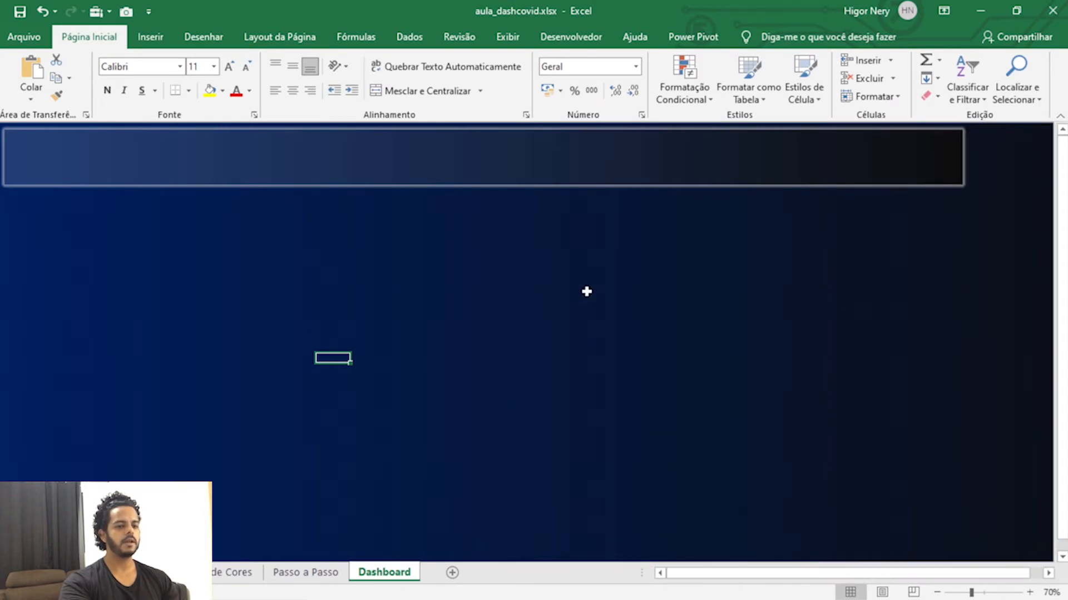
- Widen the header rectangle by extending its right side further across the Dashboard background
left_click(587, 292)
left_click(604, 174)
key("Delete")
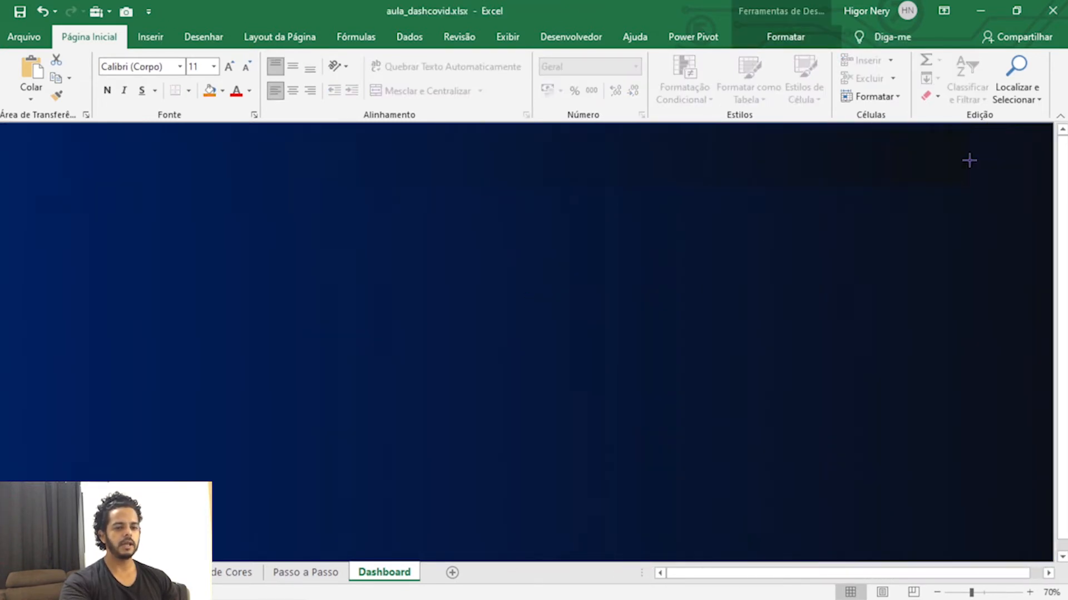
key("ctrl+z")
left_click(670, 306)
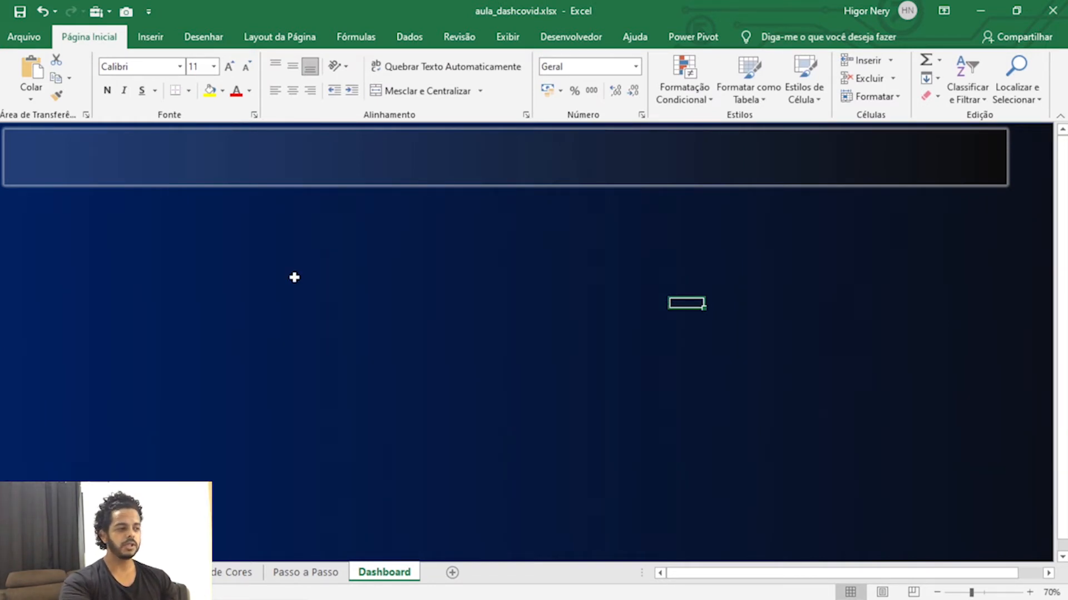
left_click(264, 333)
- Draw a rectangle with diagonally opposite rounded corners, about 9.71 cm high and 16.71 cm wide, below the header
left_click(158, 38)
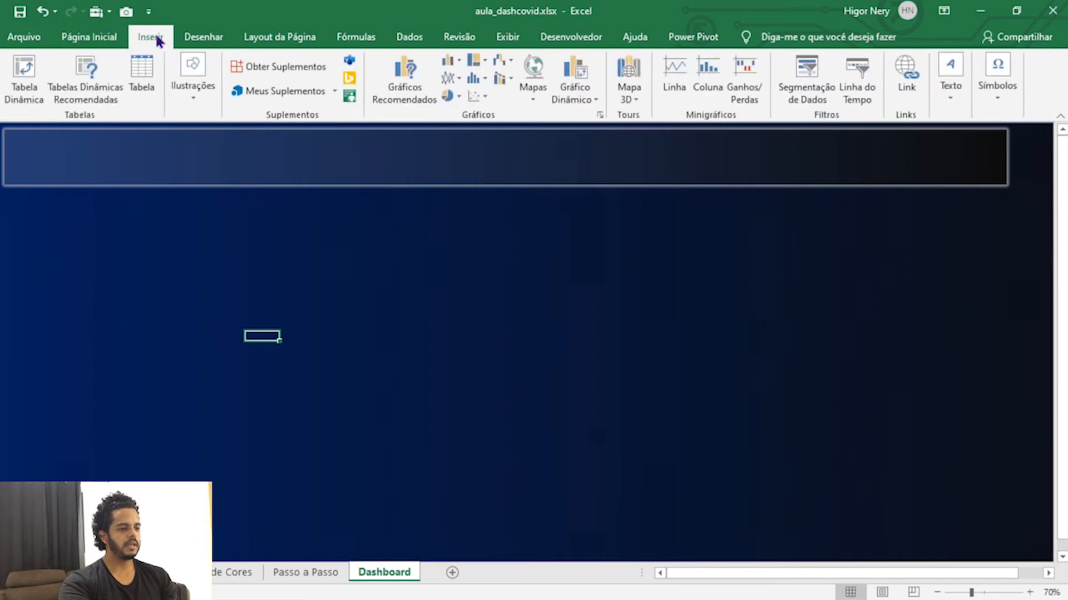
left_click(212, 99)
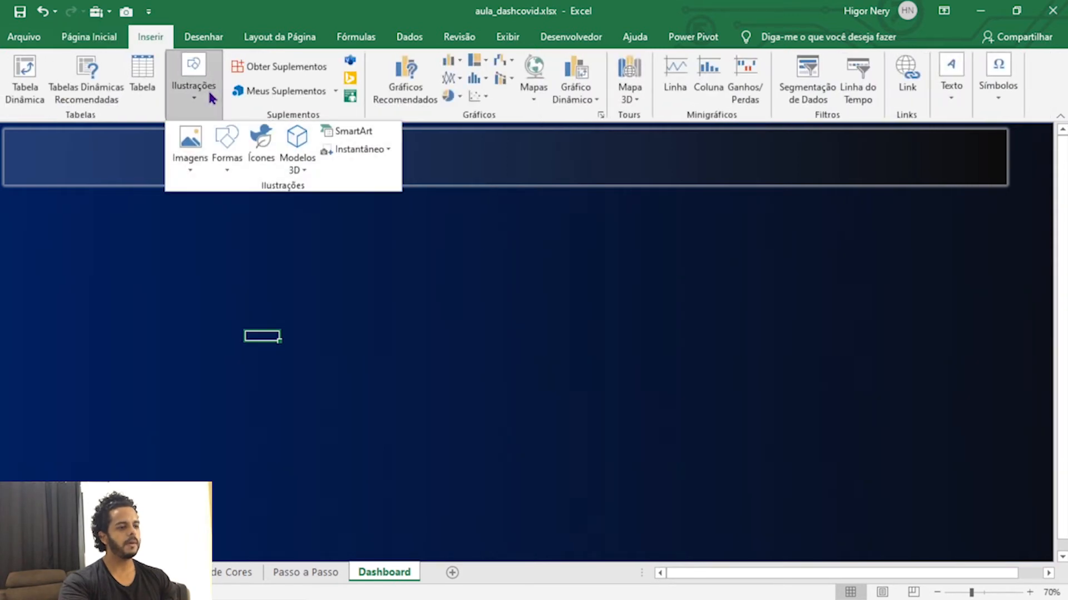
left_click(230, 171)
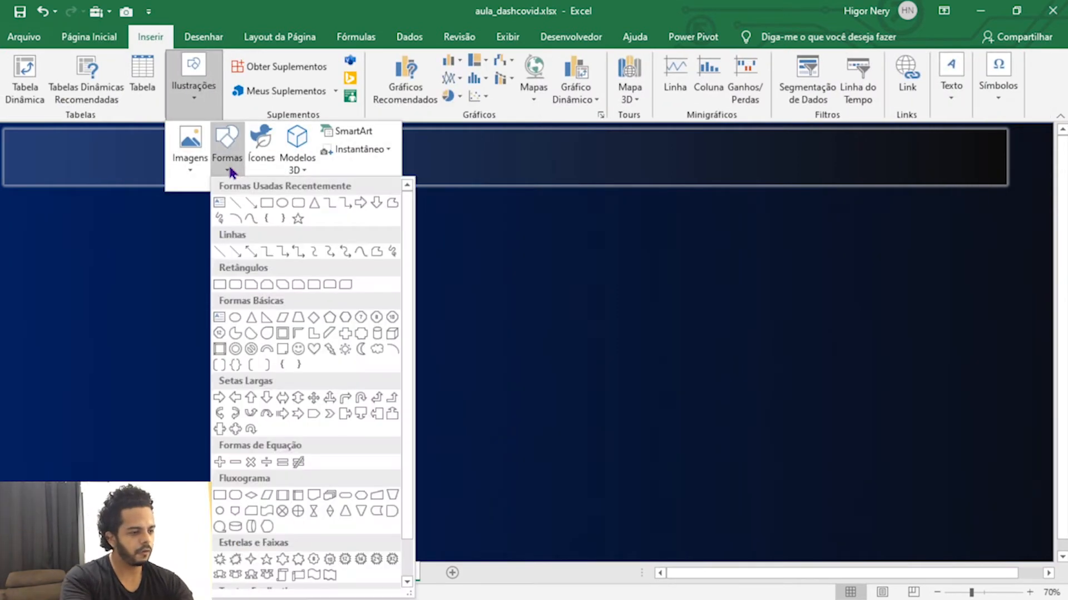
left_click(345, 285)
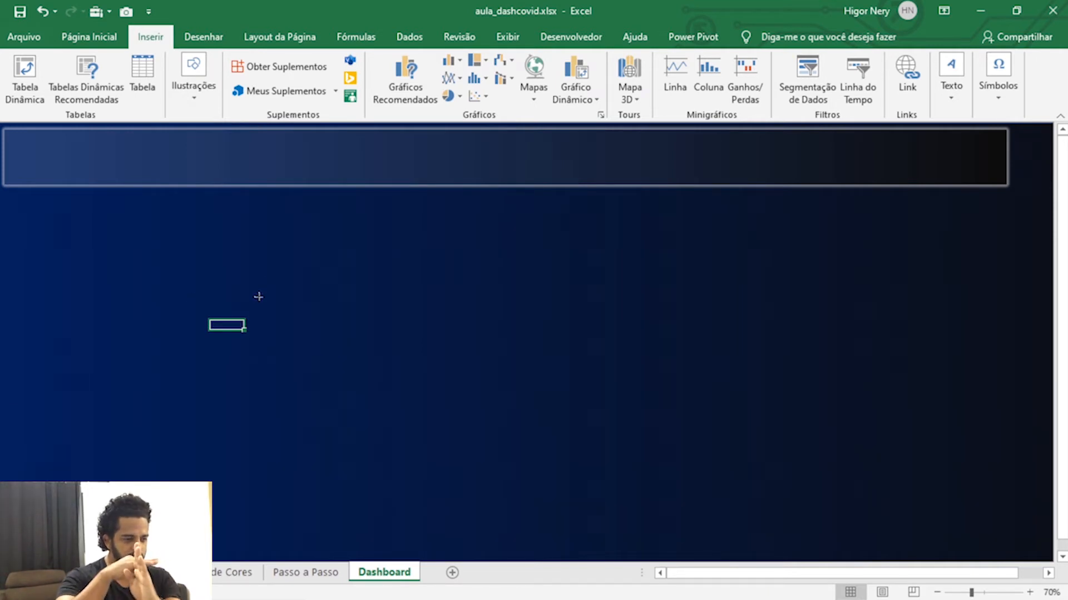
mouse_move(83, 248)
left_mouse_down()
mouse_move(407, 422)
mouse_move(430, 450)
mouse_move(353, 427)
mouse_move(322, 392)
left_mouse_up()
left_click(541, 419)
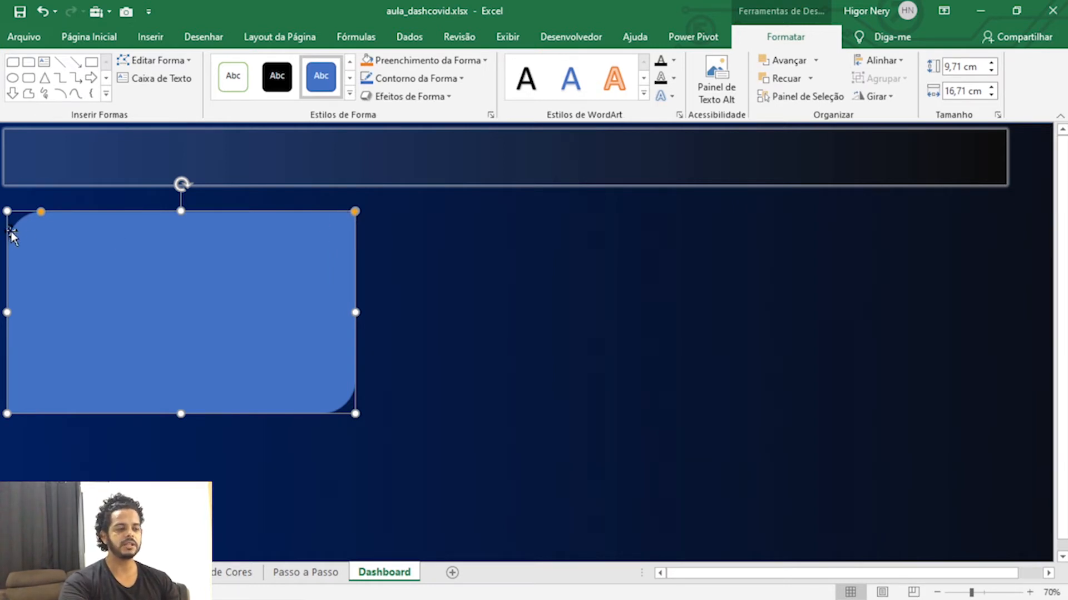
- Move the new shape clear of the edge, try stronger rounding on its diagonal corners, and bring it back to a moderate curve
left_click_drag(126, 277, 216, 311)
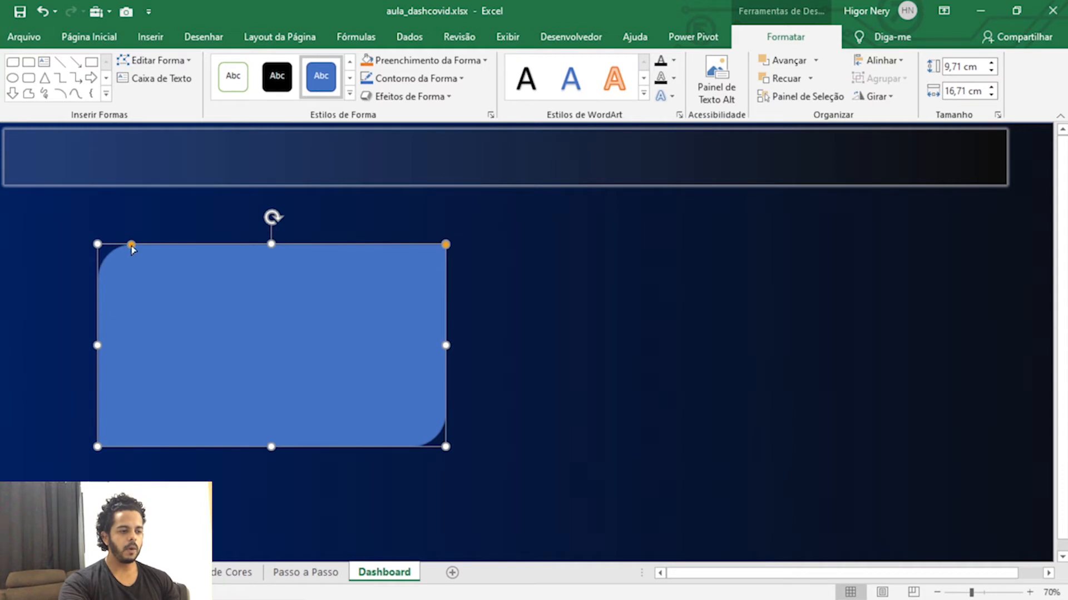
left_click_drag(132, 247, 281, 258)
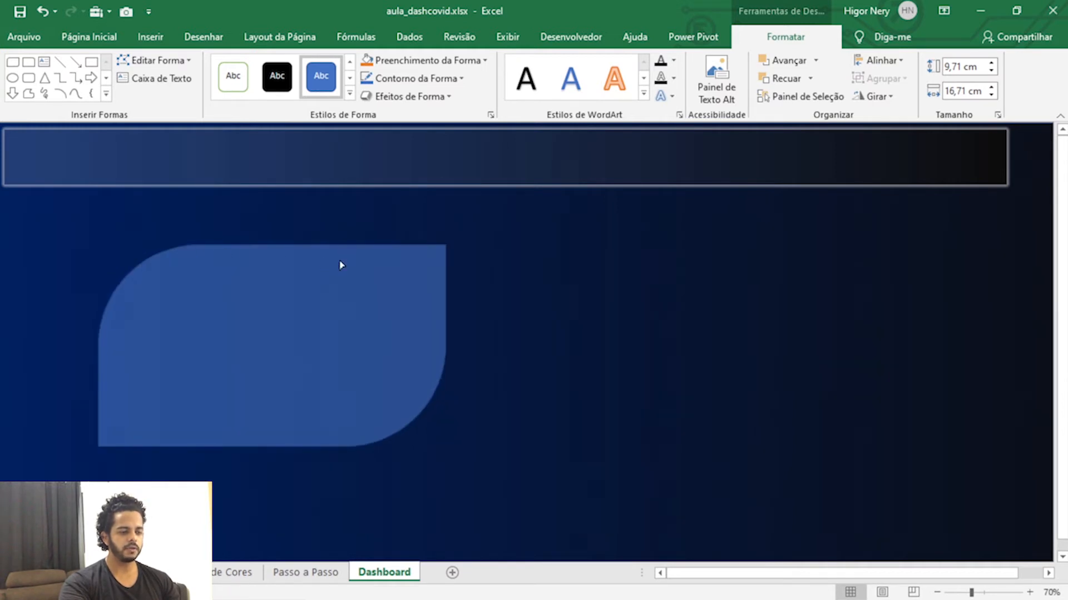
left_click_drag(201, 275, 139, 276)
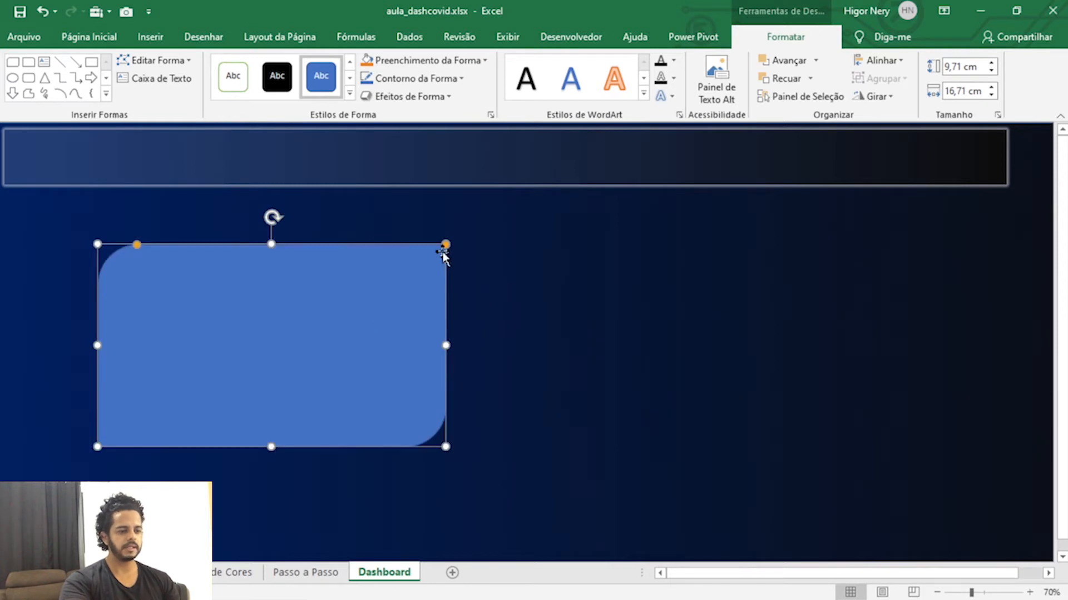
mouse_move(446, 244)
left_mouse_down()
mouse_move(447, 258)
mouse_move(444, 240)
left_mouse_up()
left_click(511, 289)
- Place the rounded shape directly beneath the header at the sheet's left edge and stretch it to about 14.89 cm high
left_click_drag(383, 364, 288, 316)
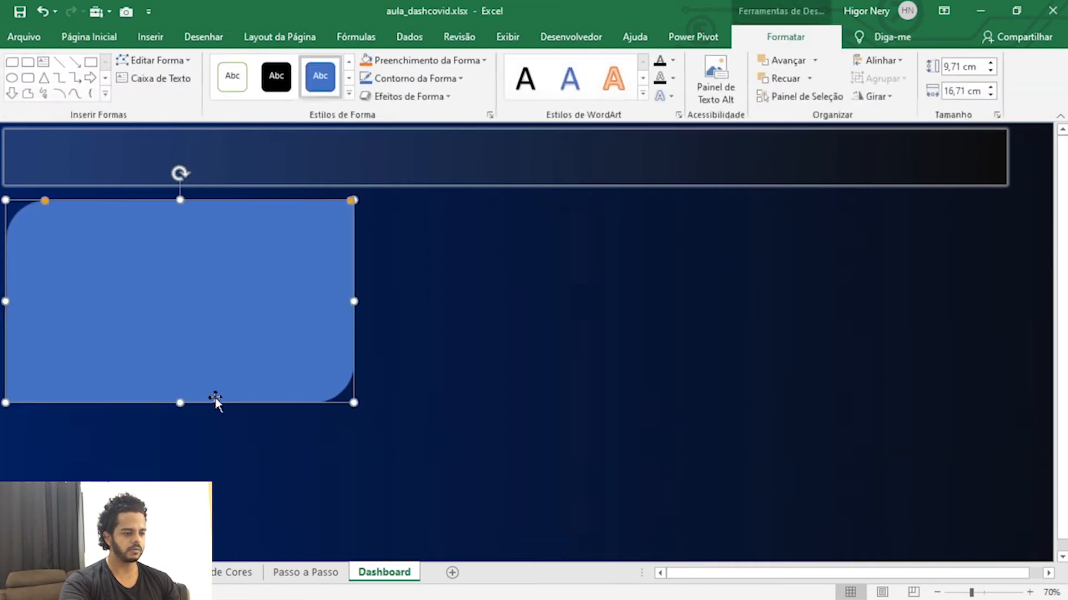
left_click_drag(176, 404, 179, 509)
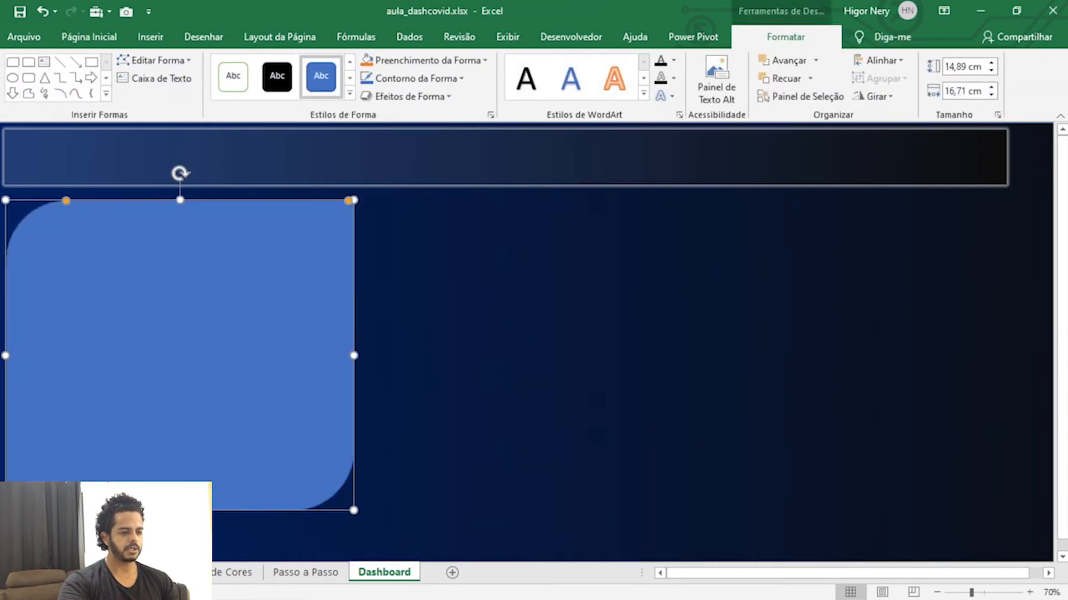
left_click(398, 383)
left_click(269, 401)
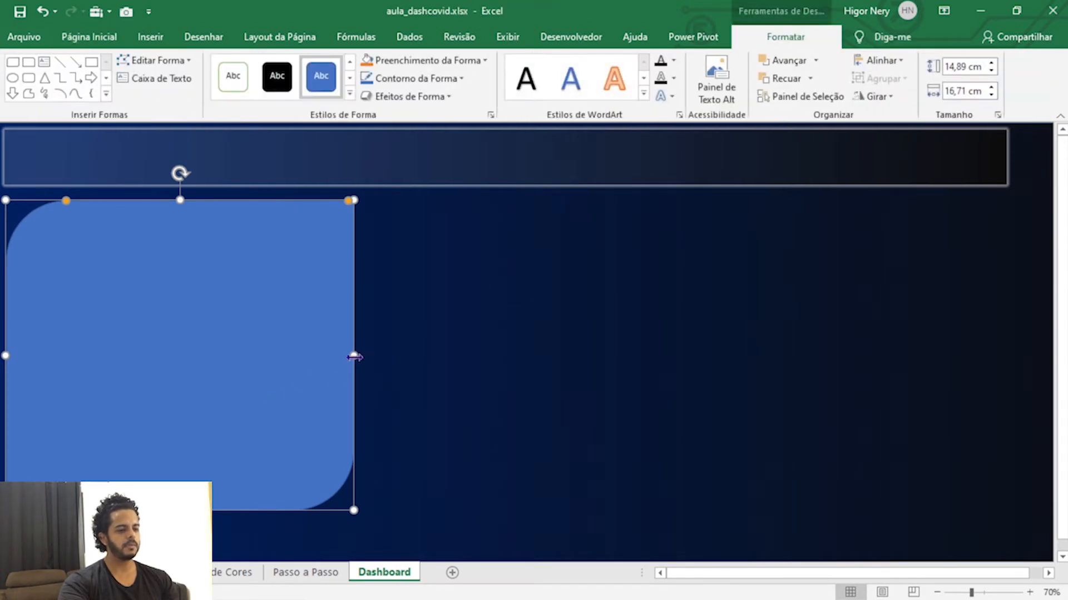
- Widen the rounded panel slightly and copy the header bar's gradient and glowing outline formatting onto it
left_click_drag(354, 357, 359, 355)
left_click(415, 358)
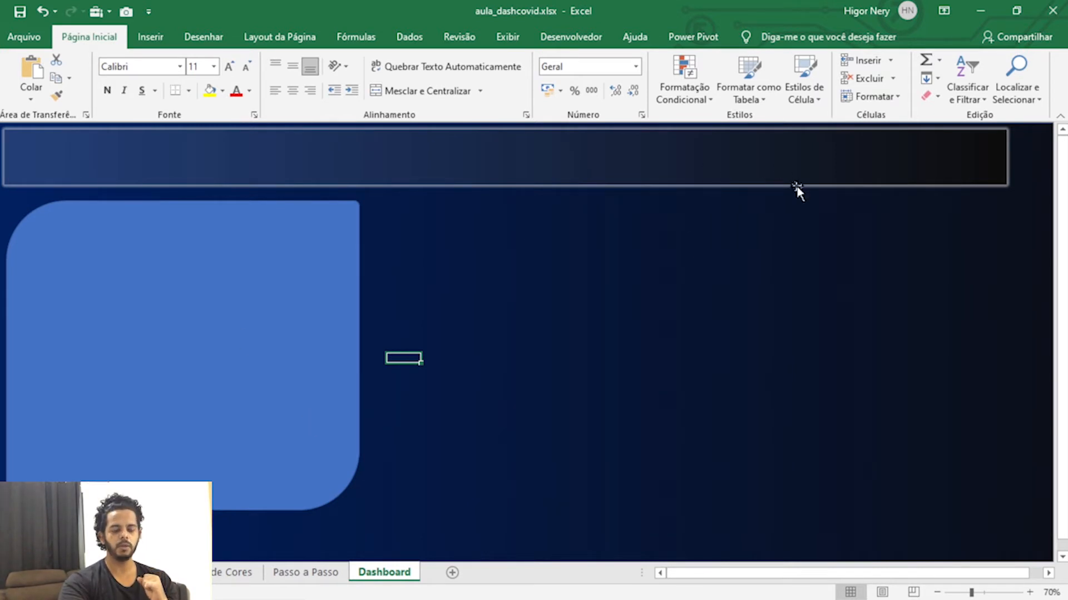
left_click(522, 315)
left_click(534, 185)
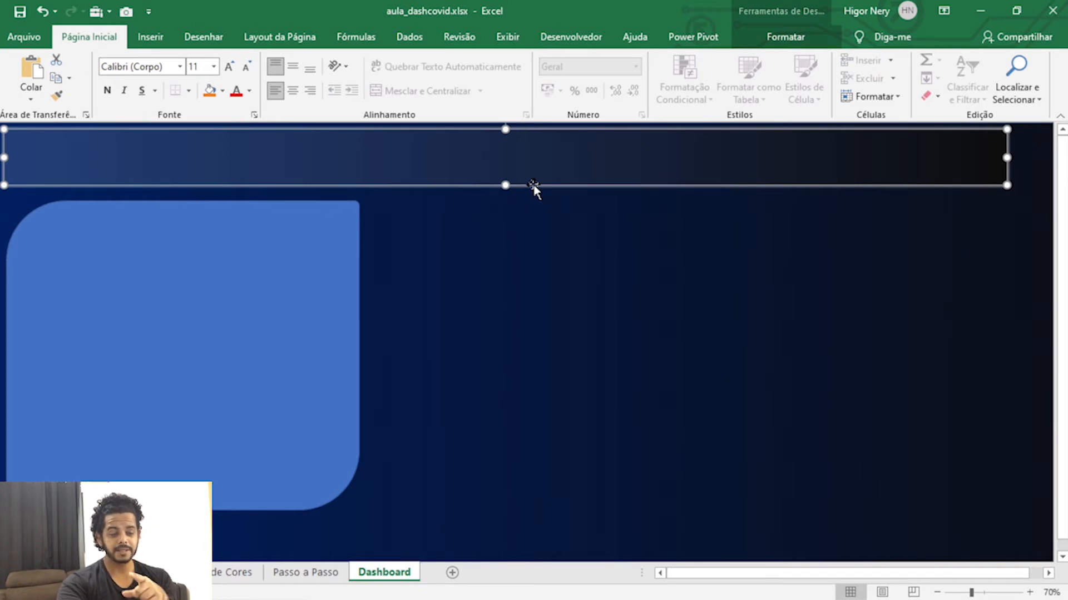
left_click(56, 95)
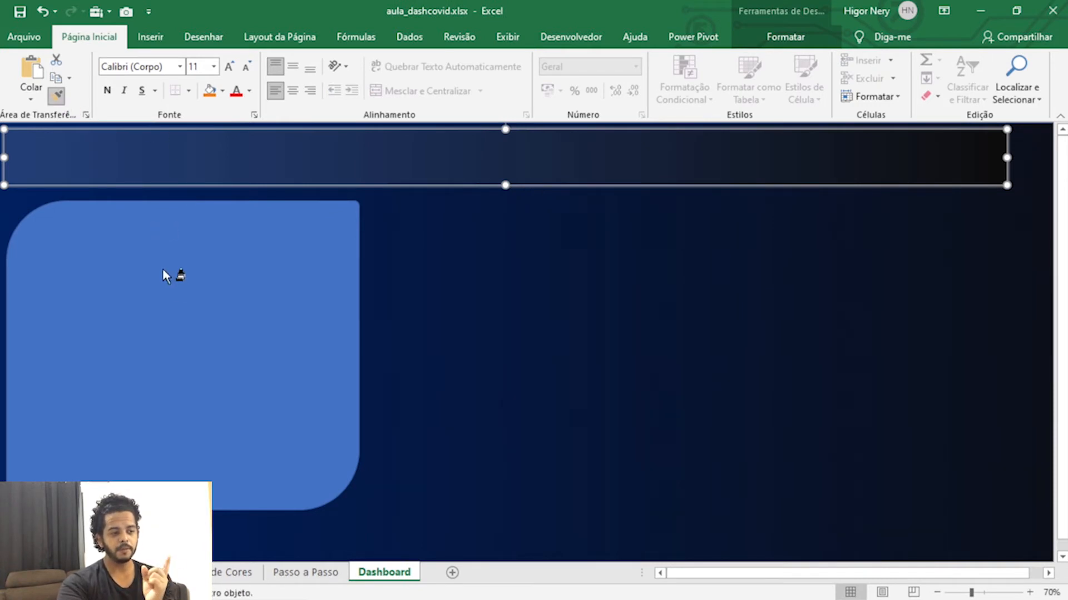
left_click(173, 310)
left_click(418, 315)
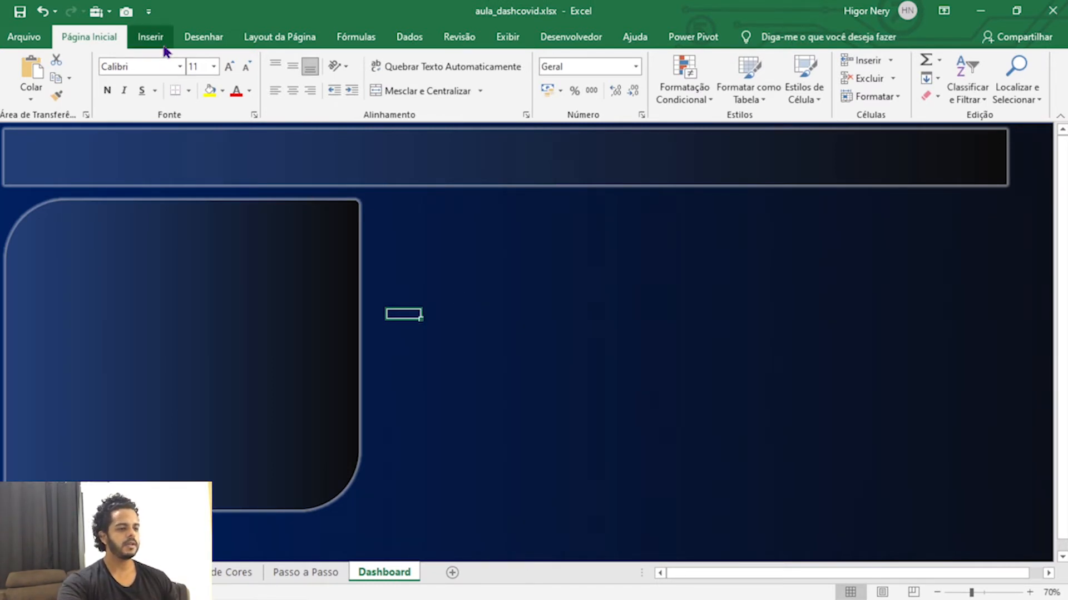
- Draw a rectangle about 7.9 cm high and 16.93 cm wide beside the rounded panel, and extend that panel slightly downward
left_click(150, 36)
left_click(194, 100)
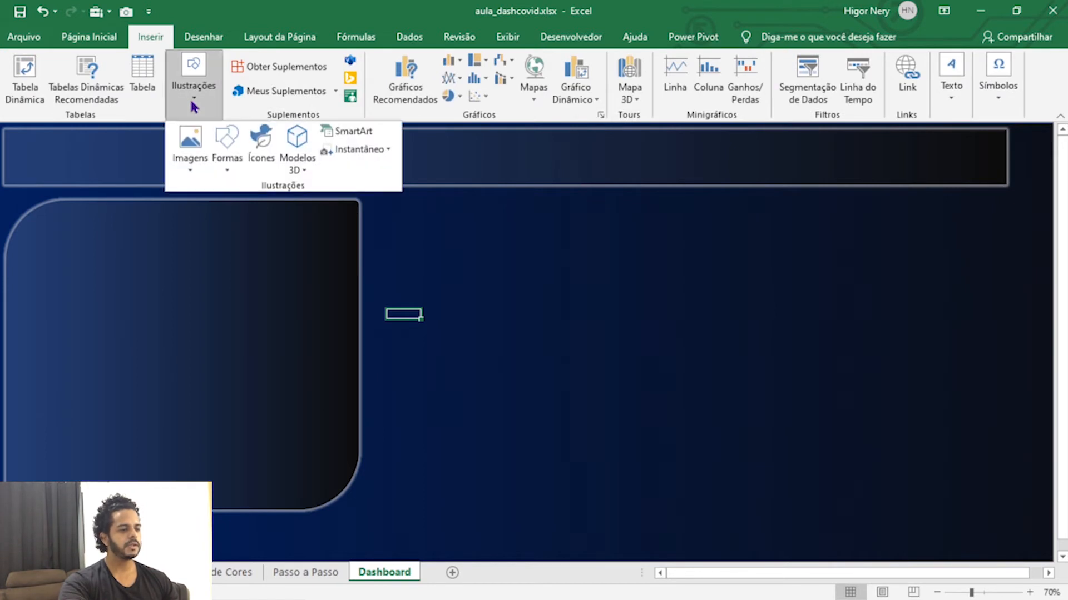
left_click(229, 160)
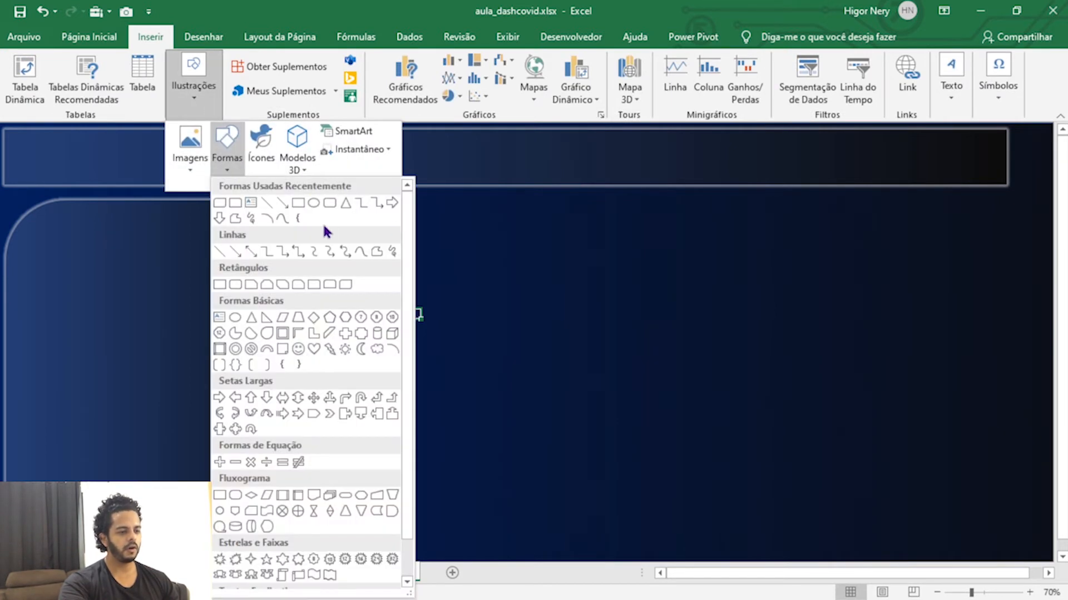
left_click(298, 202)
mouse_move(378, 209)
left_mouse_down()
mouse_move(638, 325)
mouse_move(725, 336)
mouse_move(730, 374)
left_mouse_up()
left_click_drag(682, 338, 679, 328)
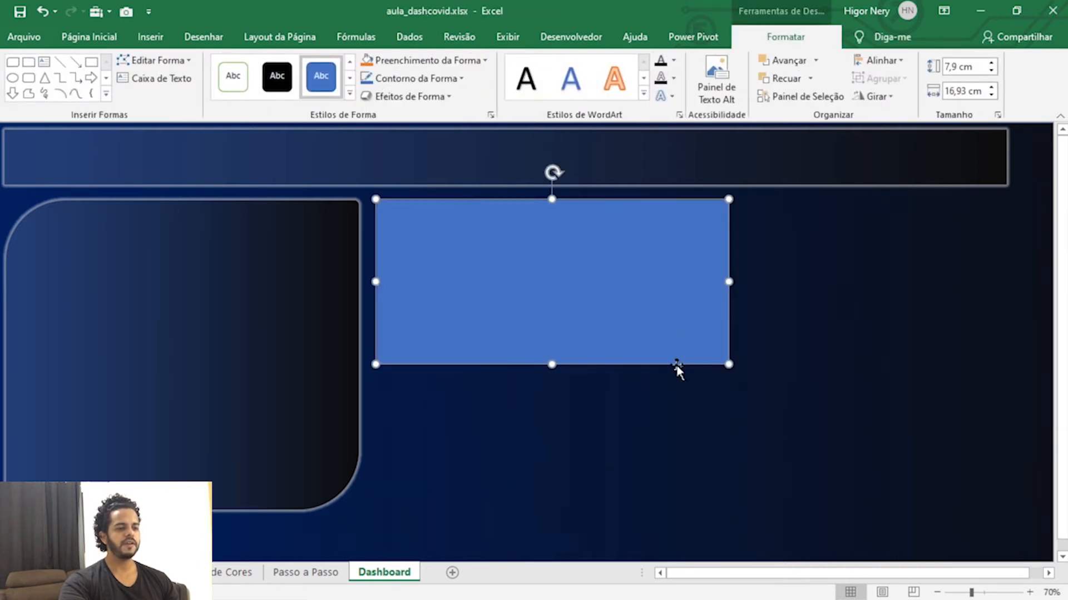
key("Escape")
left_click(332, 455)
- Duplicate the new blue rectangle and place the copy directly beneath the original
left_click(588, 370)
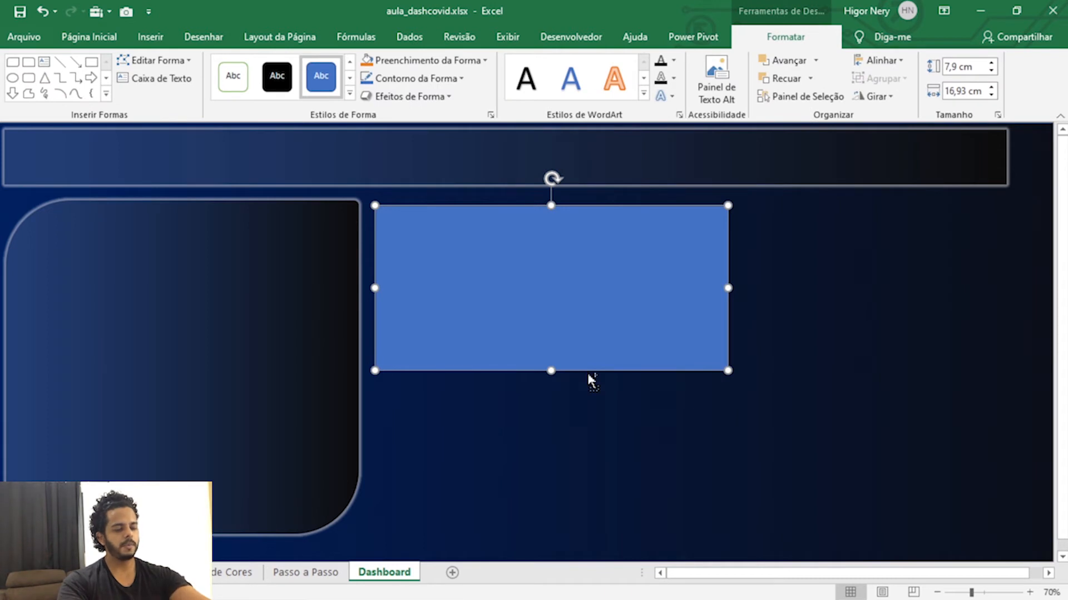
key("ctrl+c")
left_click(558, 423)
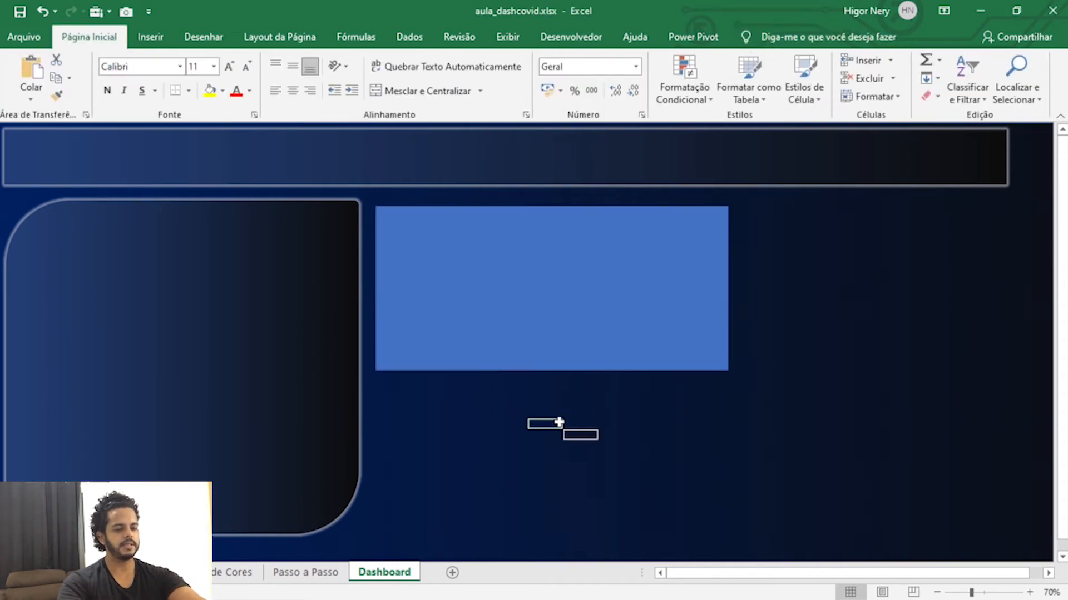
key("ctrl+v")
left_click_drag(599, 431, 467, 433)
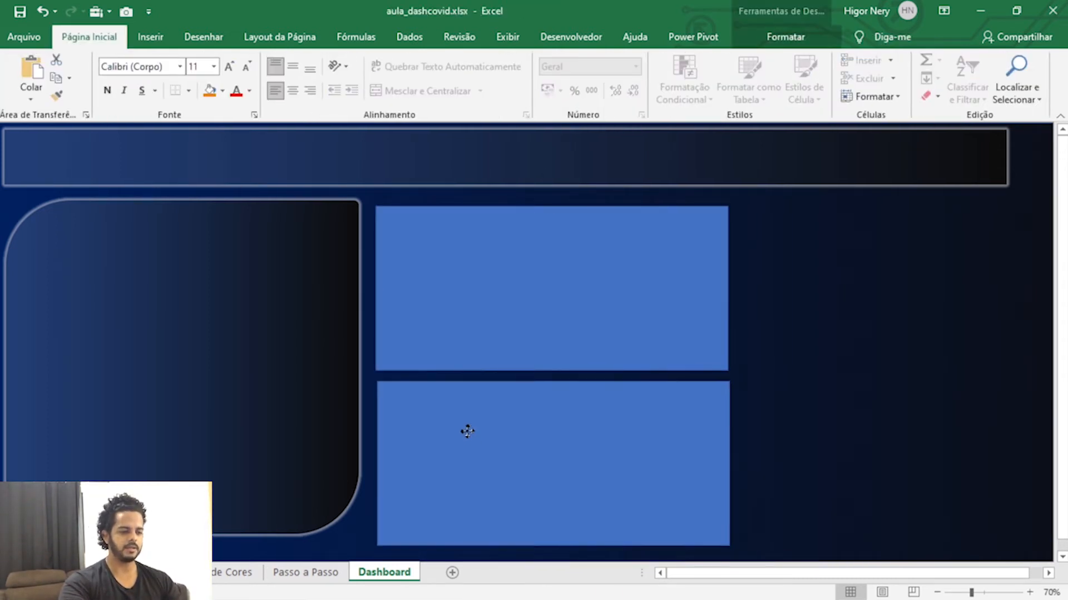
- Shorten the upper rectangle to about 7.64 cm high and move the lower one up, aligned beneath it with a narrow gap
left_click(527, 339)
left_click_drag(551, 369, 552, 365)
left_click(548, 420)
left_click_drag(549, 420, 547, 412)
left_click(839, 412)
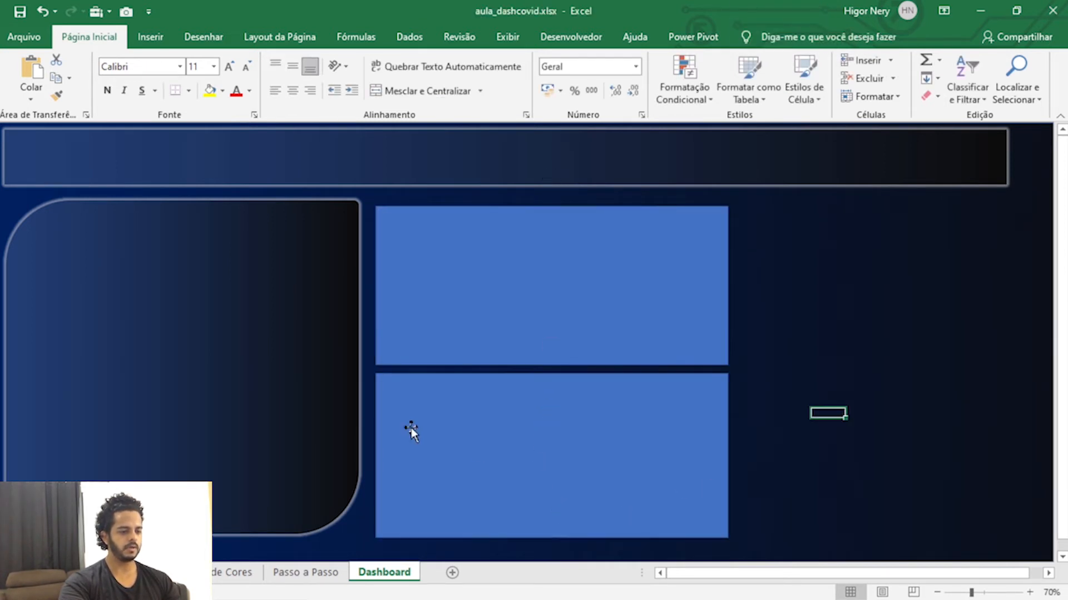
- Copy the rounded panel's gradient and glow formatting onto both stacked rectangles
left_click(203, 368)
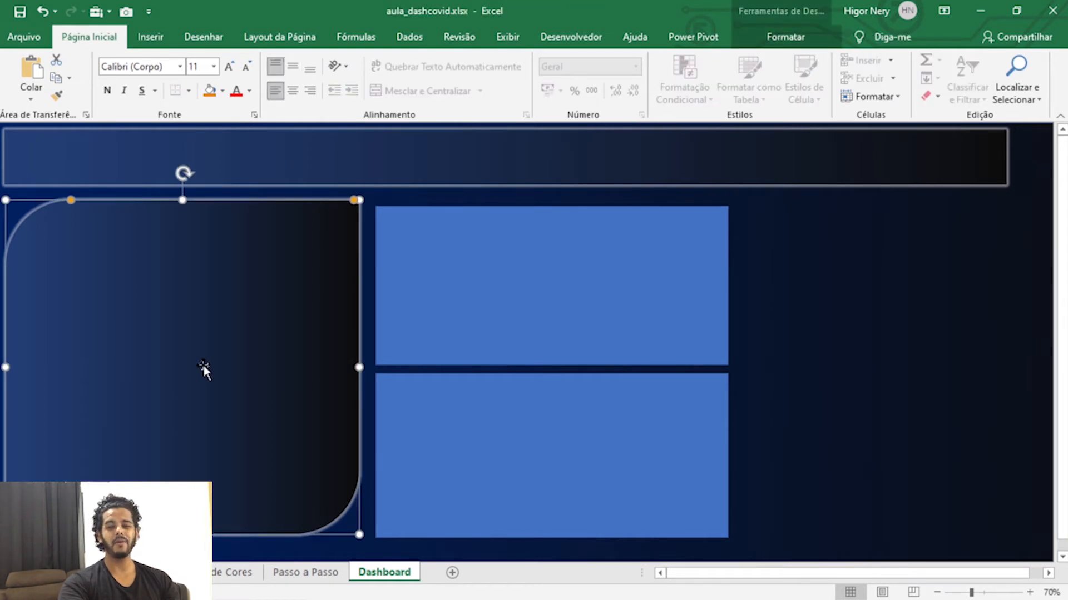
left_click(56, 95)
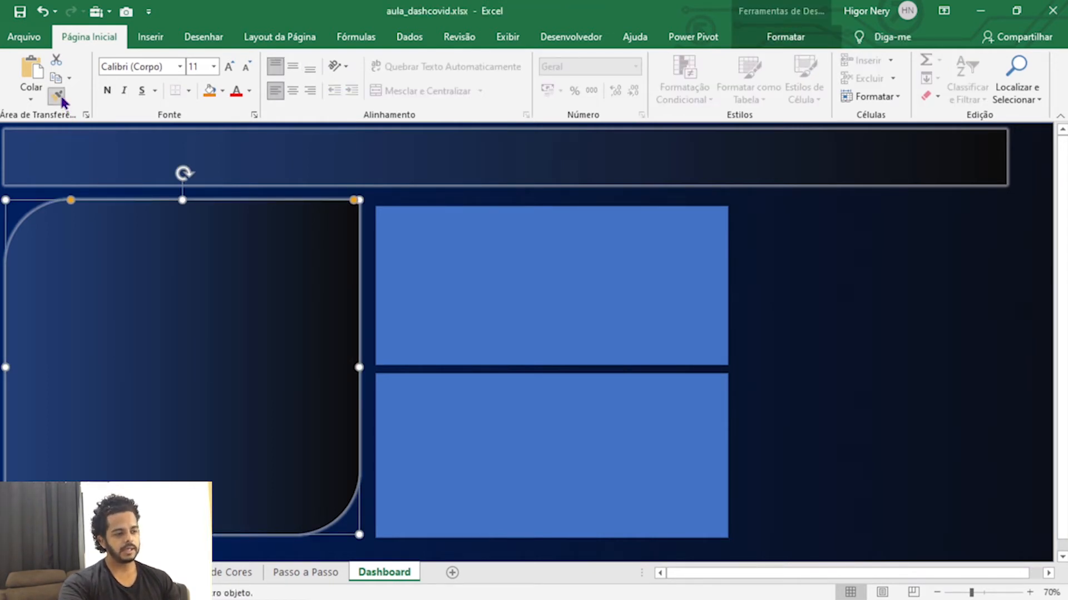
left_click(627, 264)
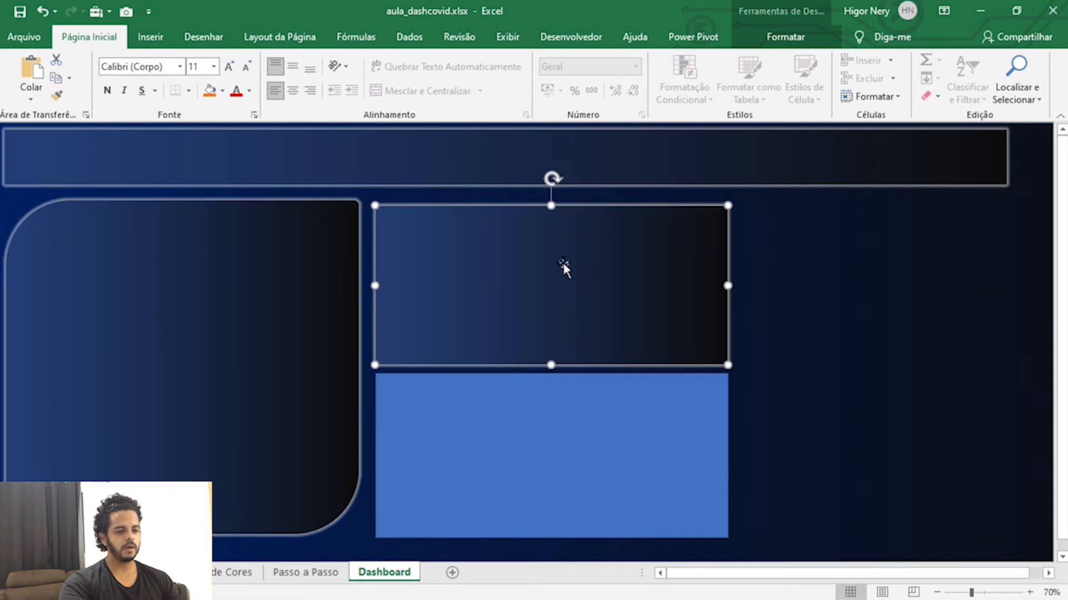
left_click(532, 434)
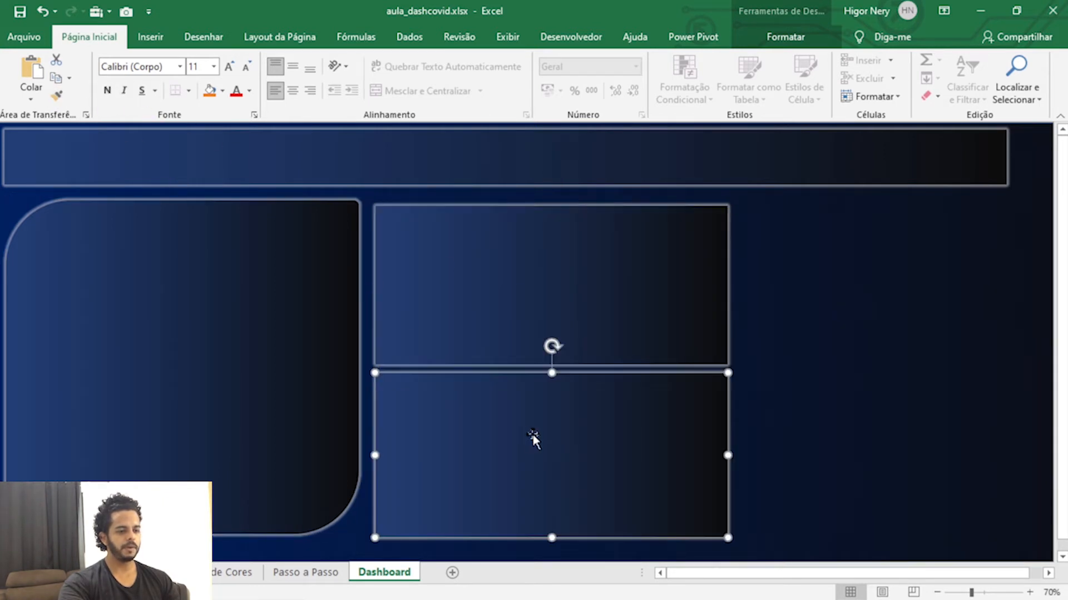
left_click(873, 348)
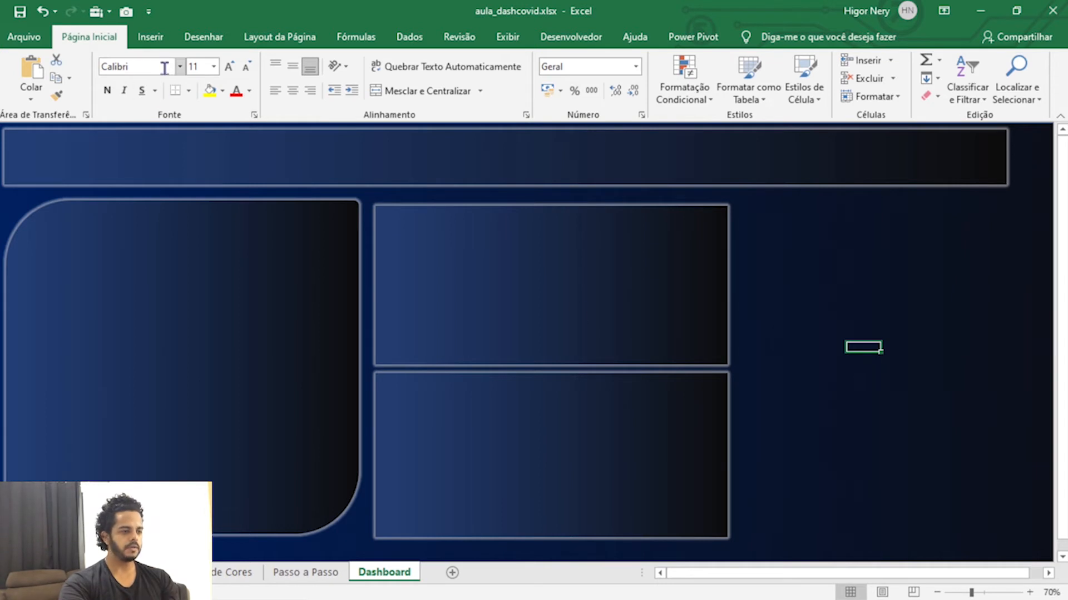
- Draw a rectangle with a single rounded corner, about 15.57 cm high and 12.13 cm wide, in the empty area beside the stacked rectangles
left_click(151, 36)
left_click(190, 95)
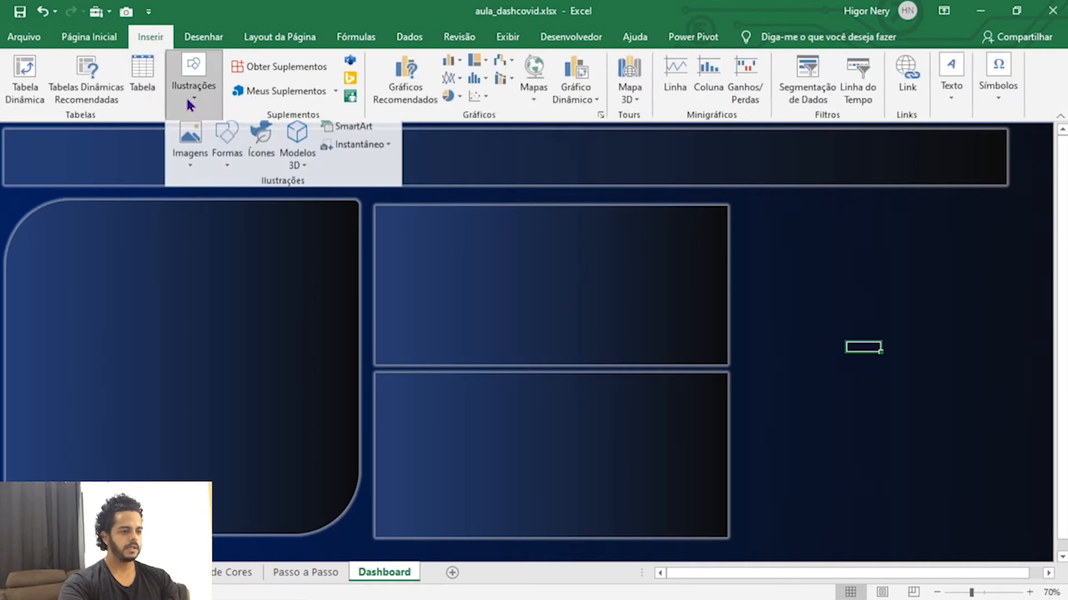
left_click(227, 147)
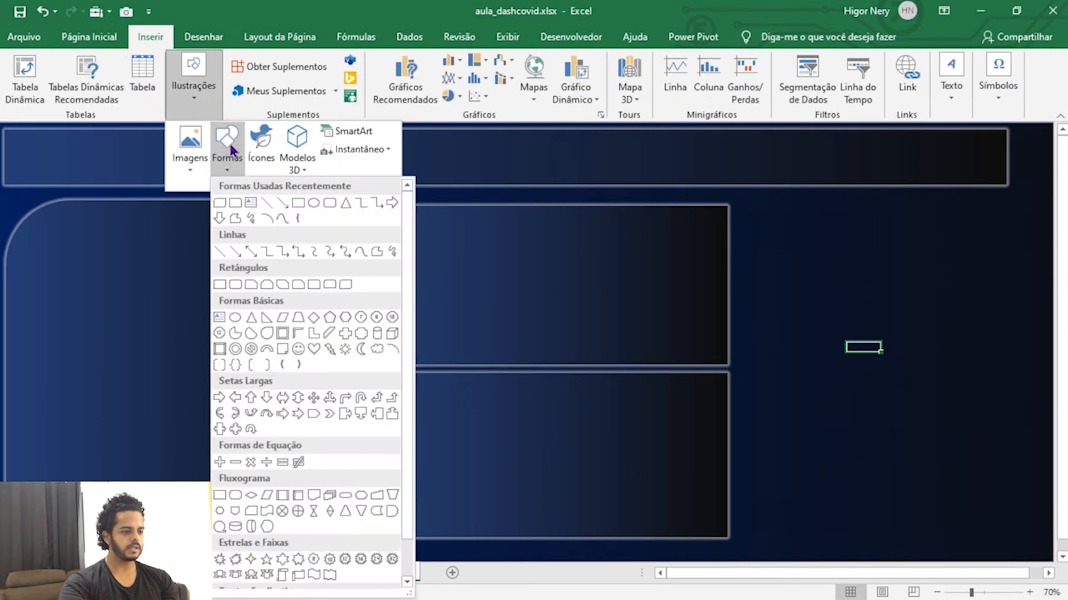
left_click(313, 286)
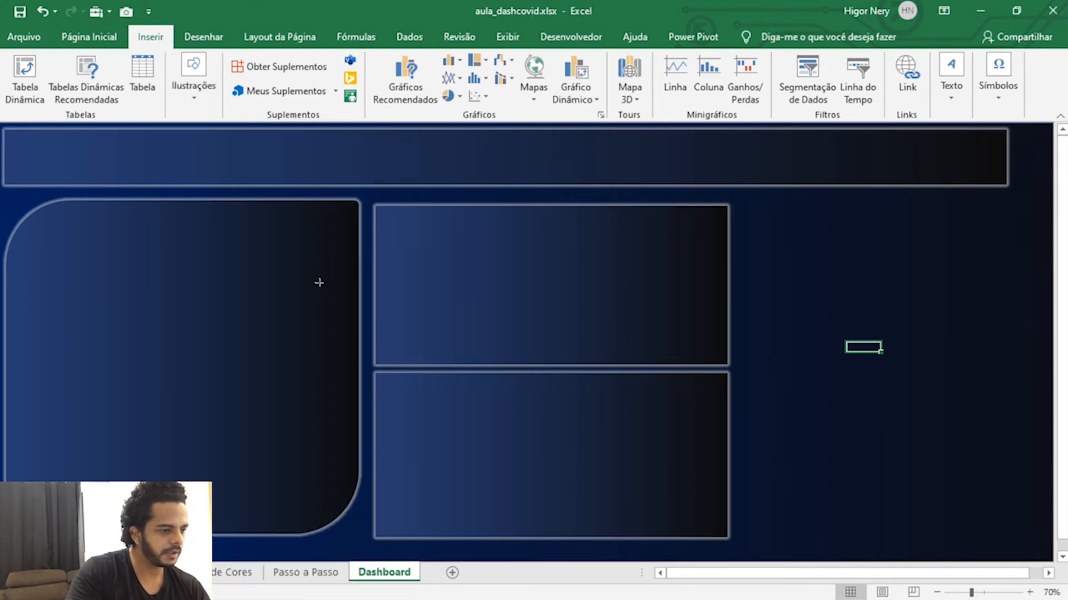
mouse_move(758, 215)
left_mouse_down()
mouse_move(808, 239)
mouse_move(939, 459)
mouse_move(1001, 519)
mouse_move(1004, 540)
left_mouse_up()
left_click_drag(759, 378, 750, 378)
left_click_drag(855, 389, 874, 377)
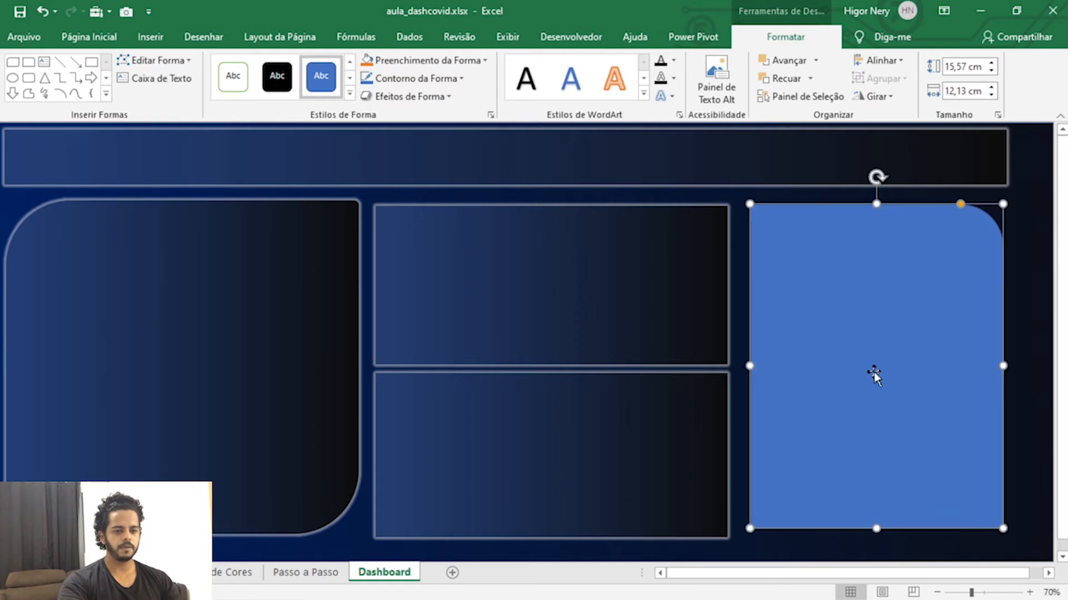
left_click(1017, 274)
- Copy the upper middle rectangle's formatting onto the new single-rounded-corner panel
left_click(600, 290)
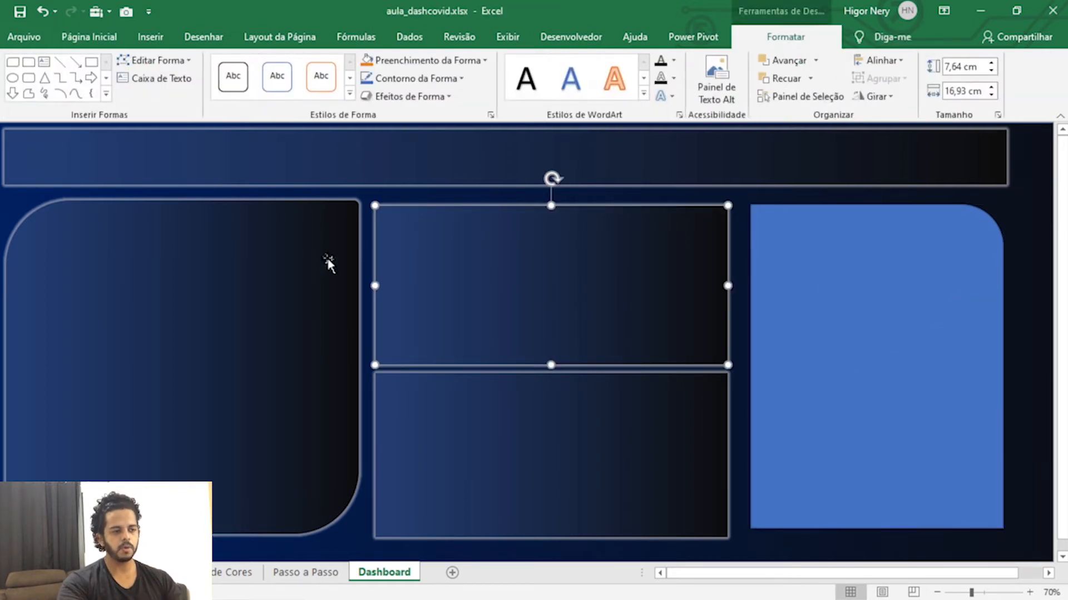
left_click(101, 42)
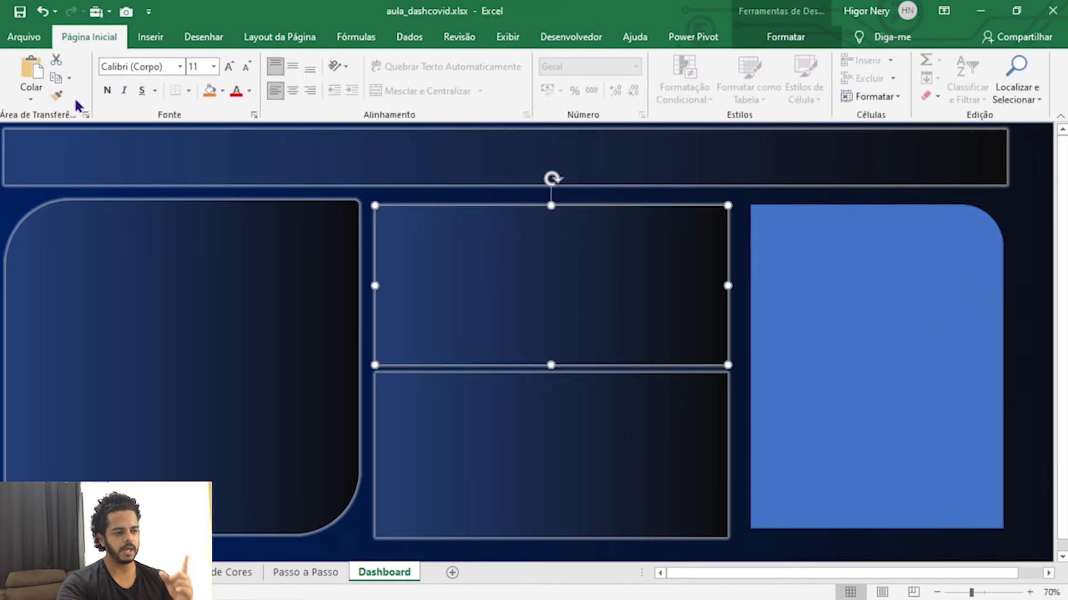
left_click(57, 95)
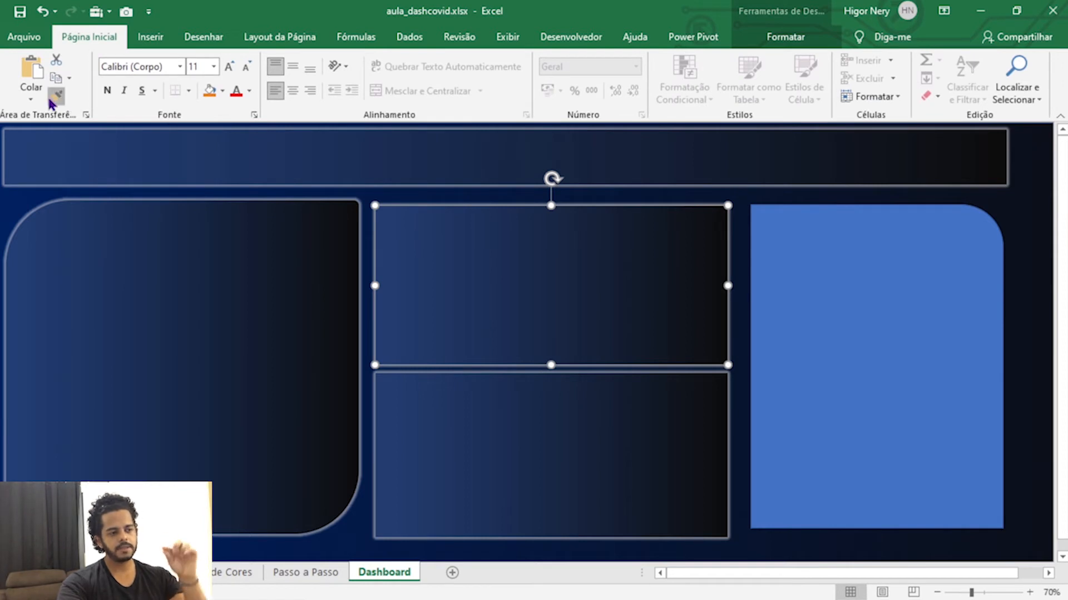
left_click(932, 326)
left_click(1014, 196)
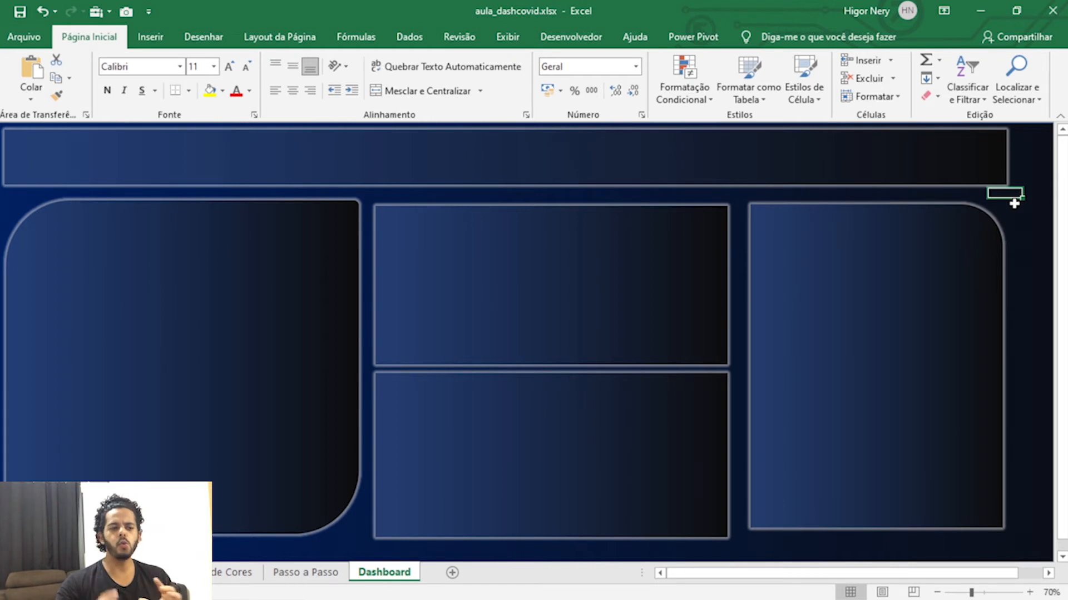
- Add the title text "Análise COVID pelo Mundo" to the header bar
left_click(416, 162)
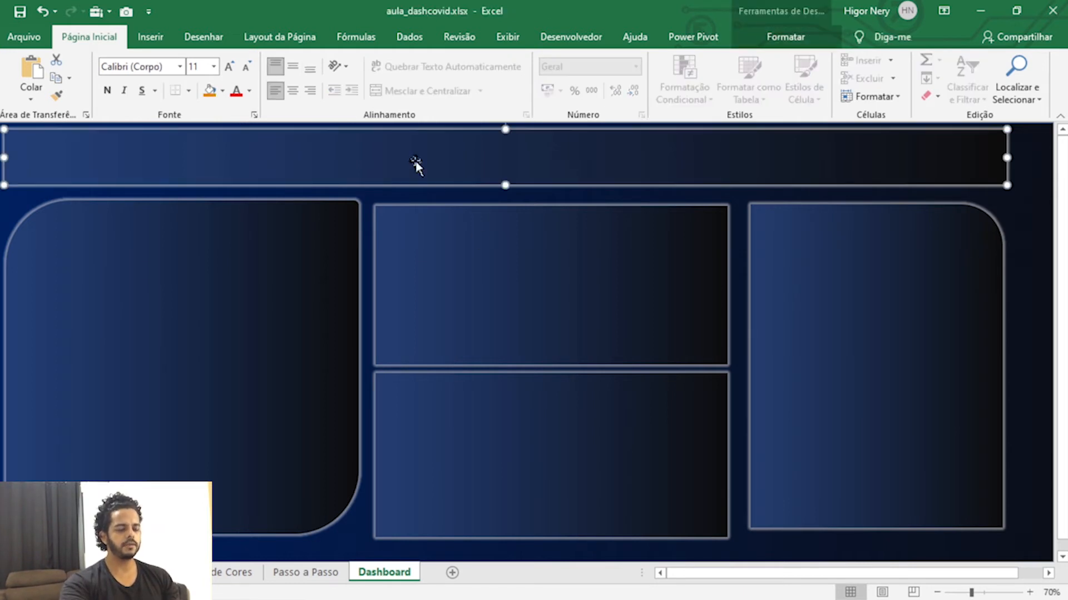
right_click(447, 161)
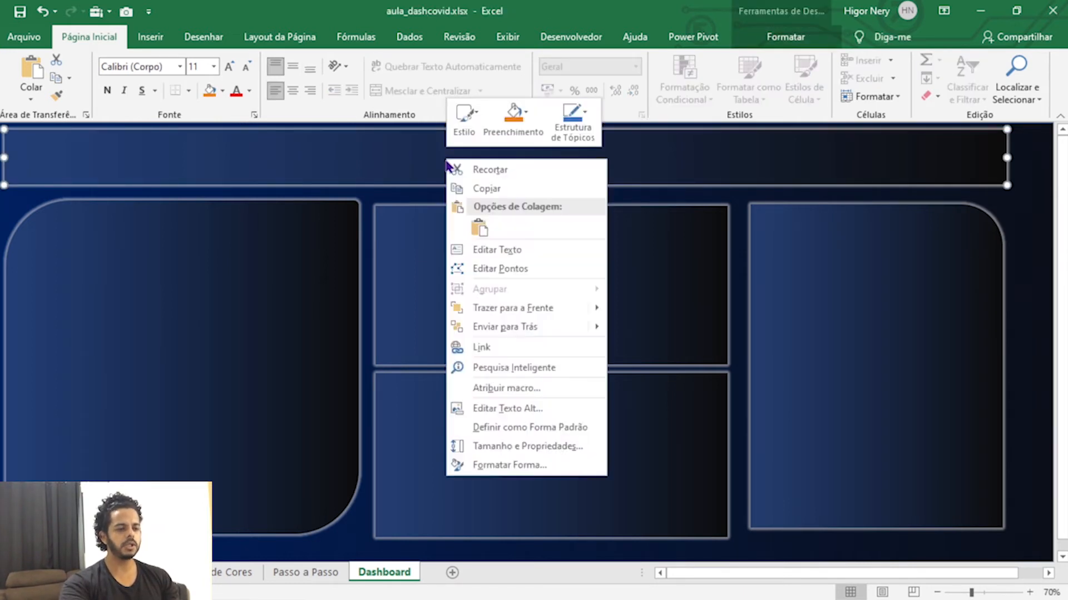
left_click(523, 251)
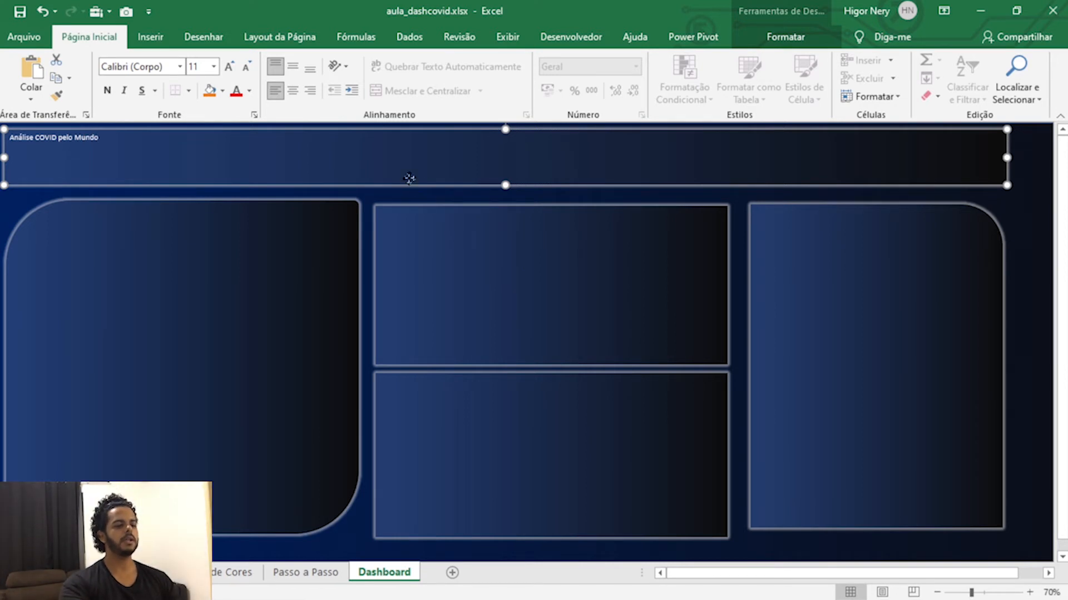
- Centre the header title horizontally and vertically, format it bold at size 50, and save the workbook
left_click(292, 90)
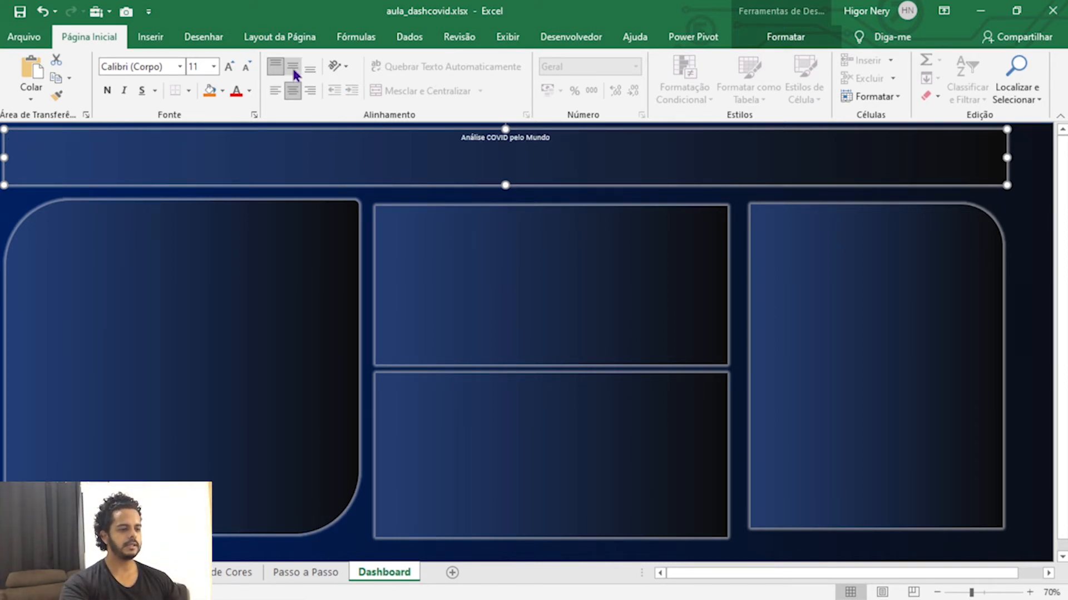
left_click(293, 66)
left_click(107, 90)
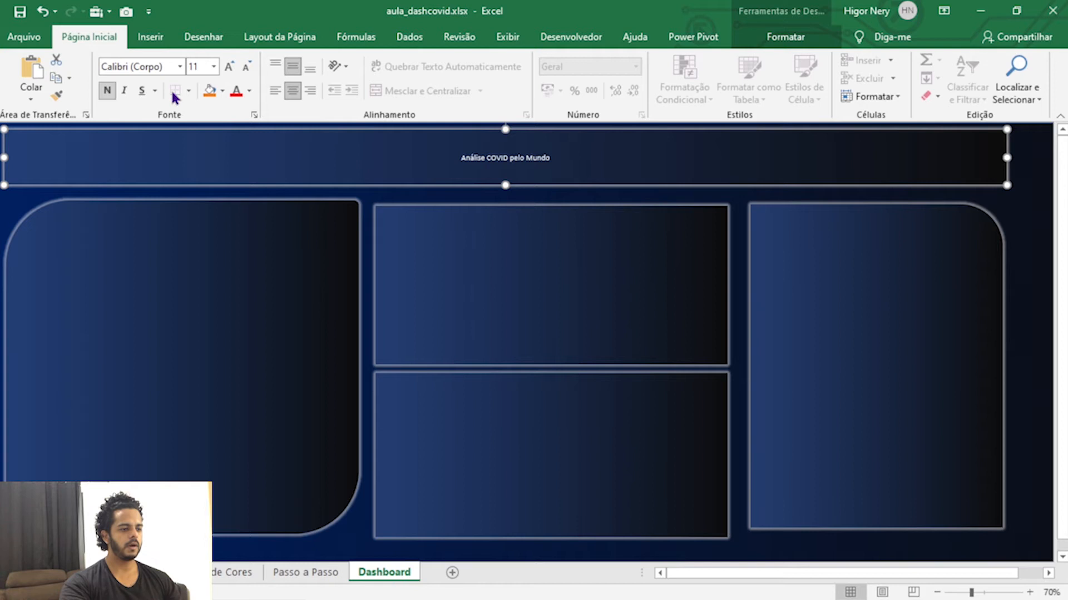
left_click(195, 67)
type("50")
key("Return")
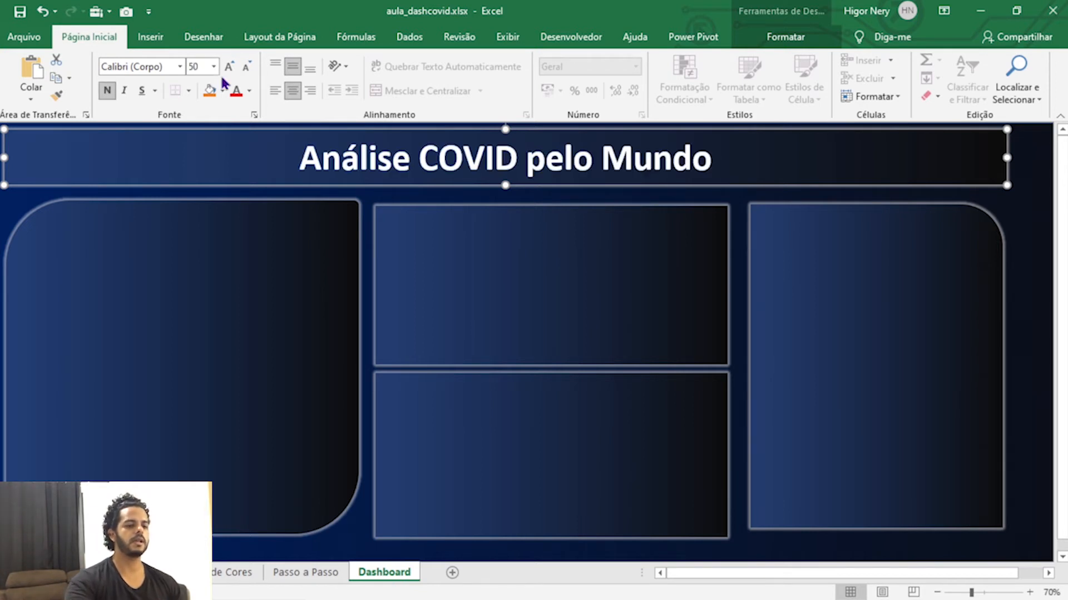
left_click(1045, 223)
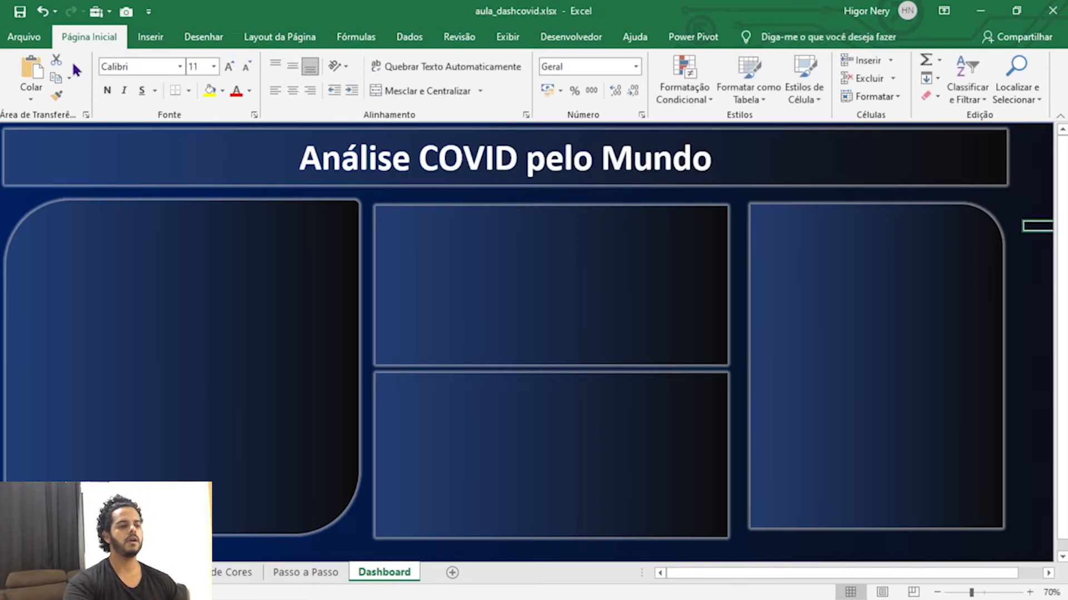
left_click(20, 12)
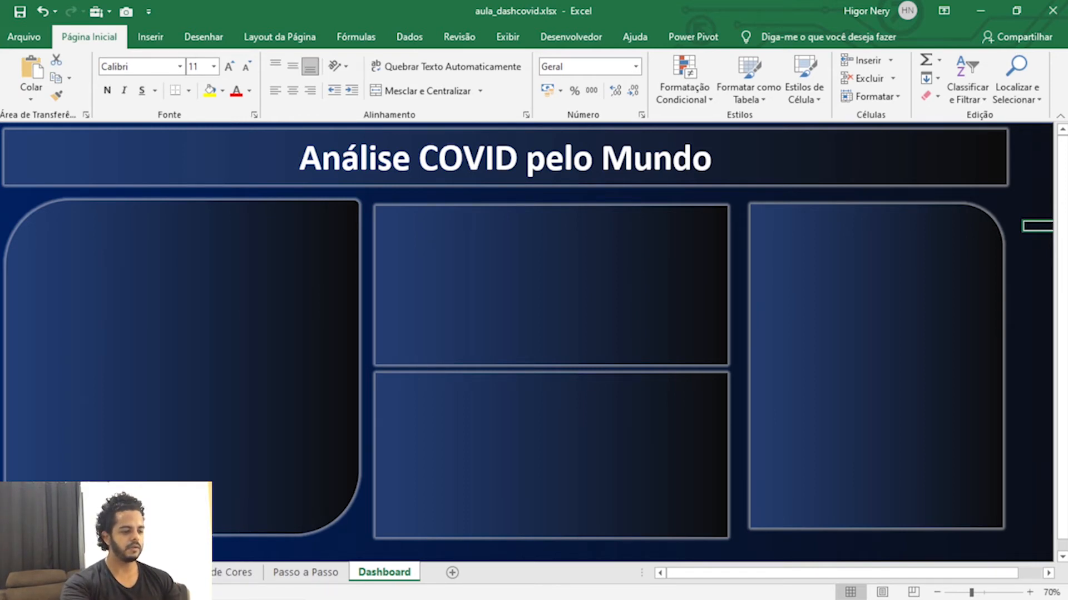
- Cut the case count, death count and death percentage charts together from the top 10 countries sheet
key("ctrl+Page_Up")
left_click(309, 358)
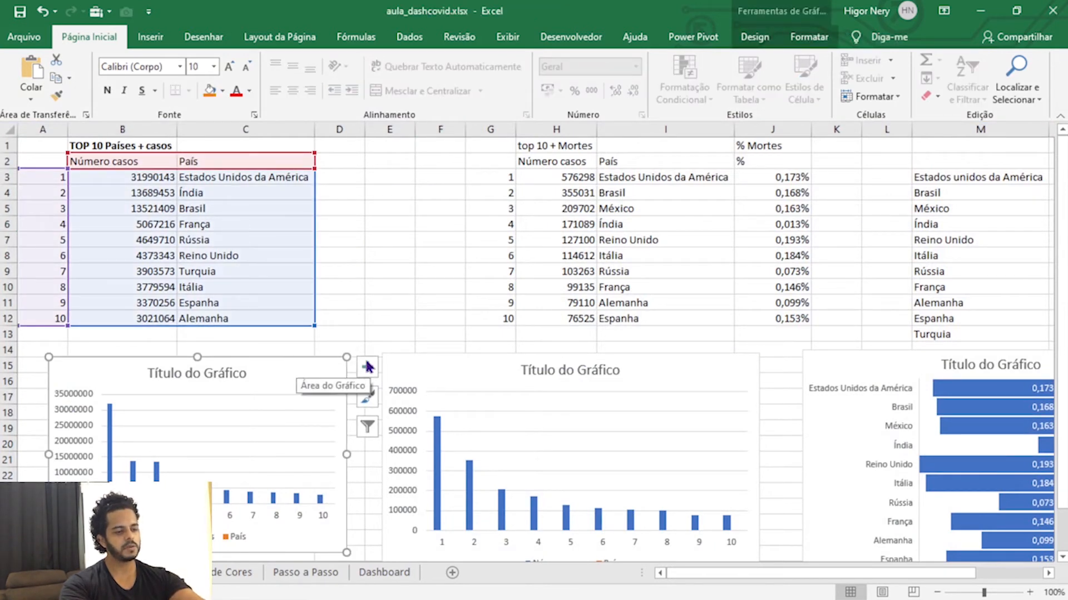
left_click(412, 363)
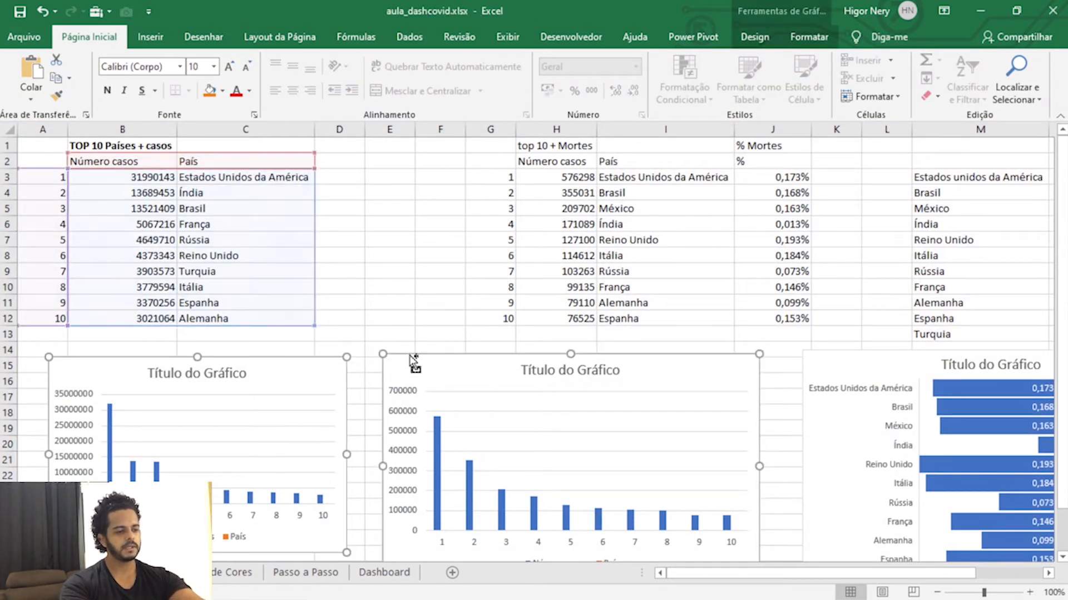
left_click(810, 367, "ctrl")
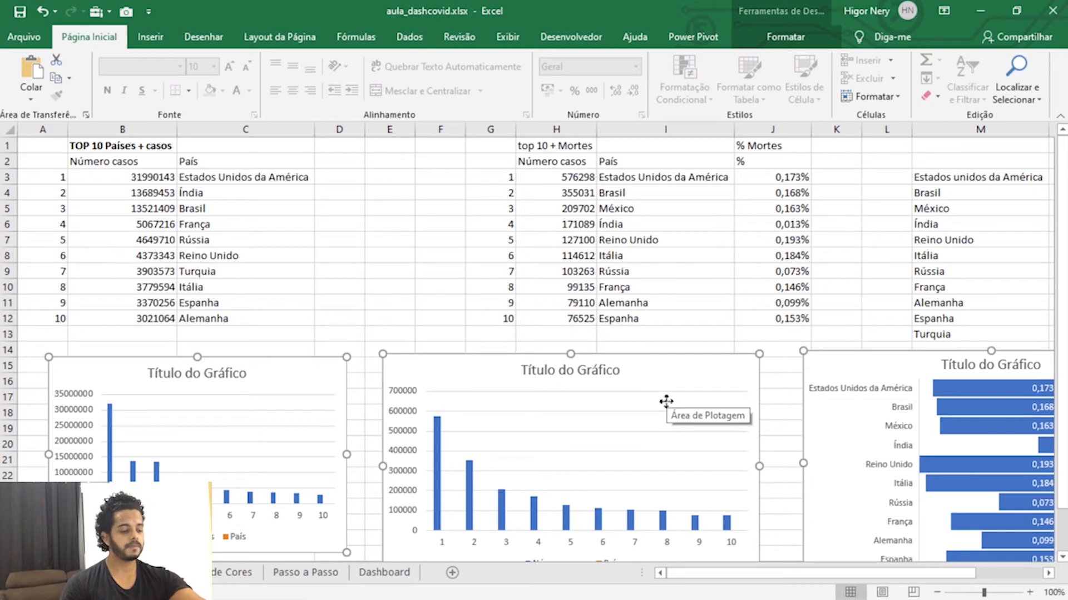
key("Delete")
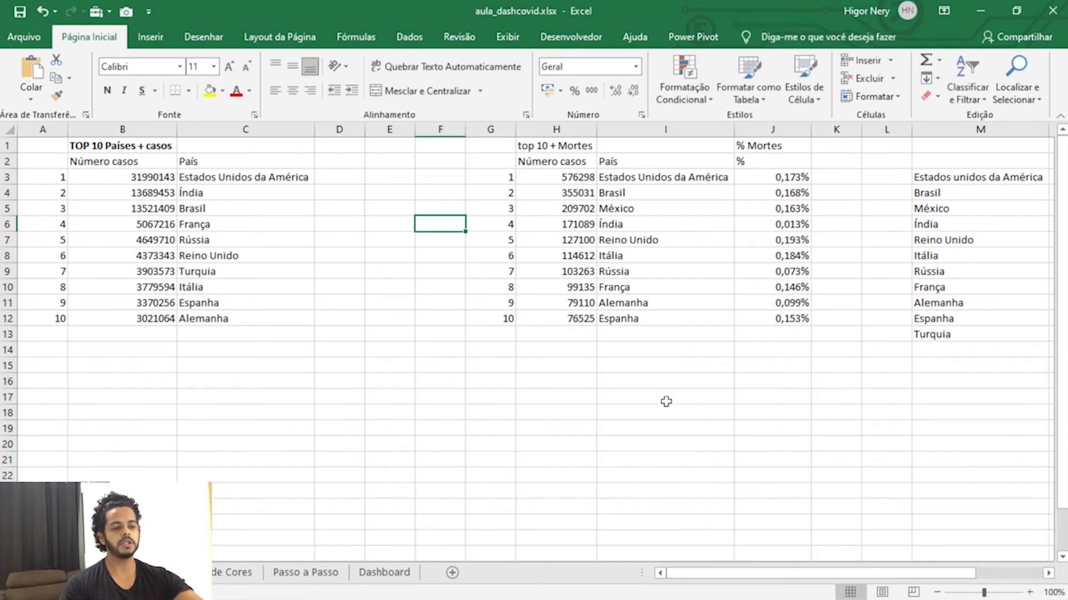
- Paste the three charts into the Dashboard sheet and move them together up over the gradient panels
left_click(386, 573)
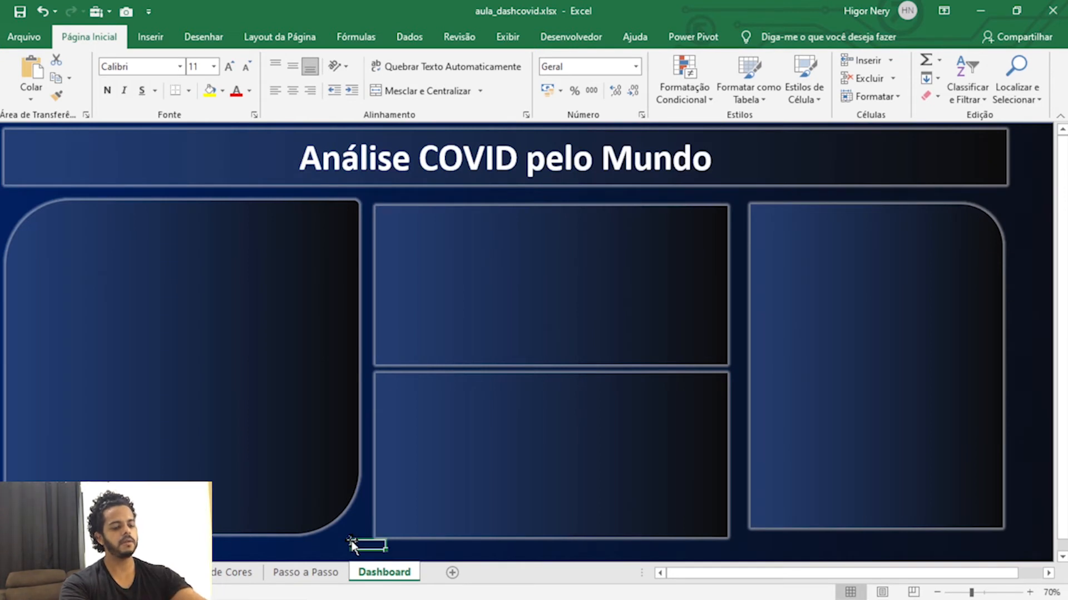
key("ctrl+v")
scroll(367, 500, "down", 5)
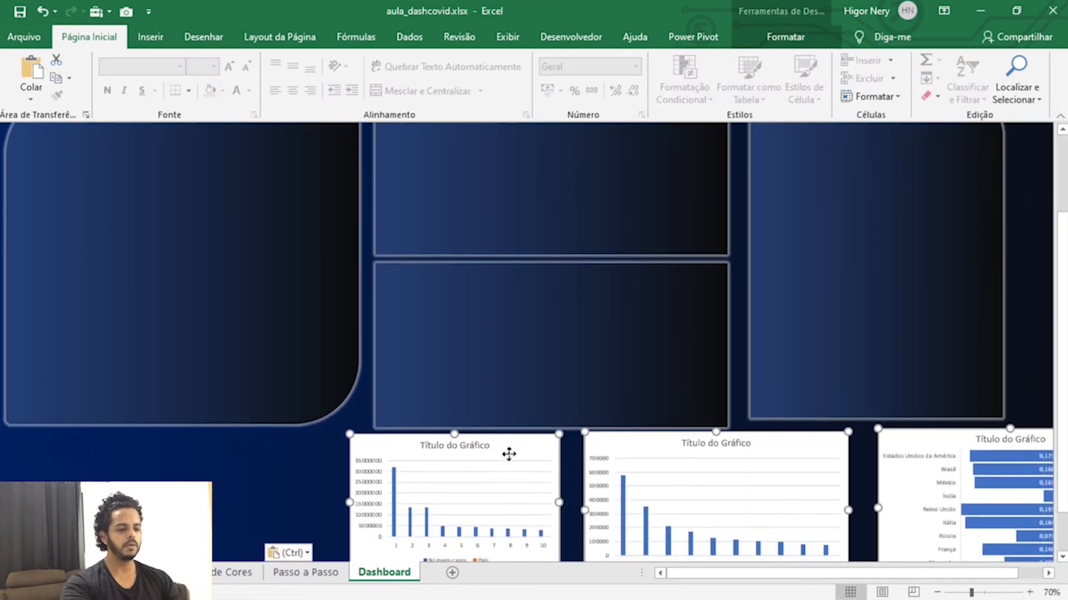
left_click_drag(489, 441, 300, 220)
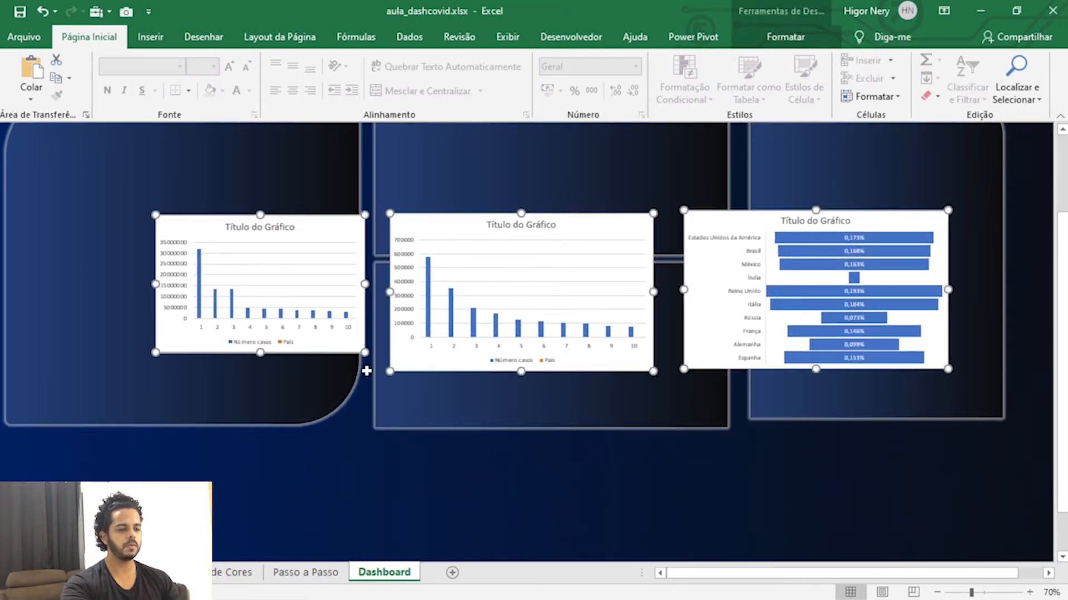
scroll(458, 477, "up", 2)
left_click(530, 524)
scroll(690, 490, "up", 2)
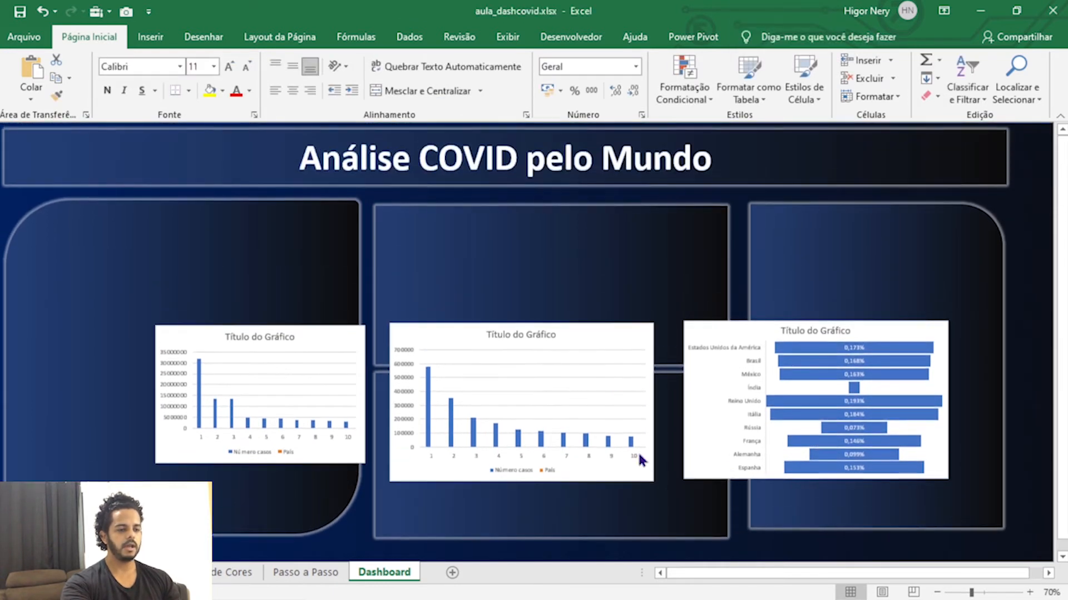
- Fit the death count chart into the upper middle panel at reduced height and place the case count chart in the lower middle panel
left_click_drag(589, 332, 585, 213)
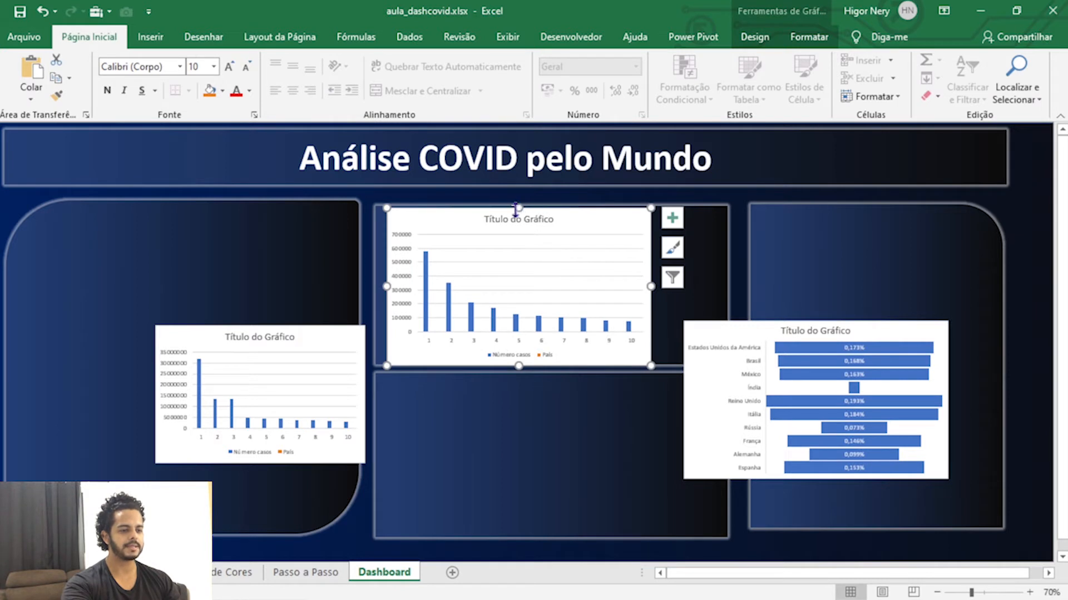
left_click_drag(517, 209, 567, 225)
left_click_drag(286, 332, 572, 387)
- Move the death percentage chart into the single-rounded-corner panel, narrowing it to the panel's width and making it taller
left_click_drag(836, 322, 876, 261)
left_click_drag(729, 341, 755, 340)
left_click_drag(872, 420, 872, 461)
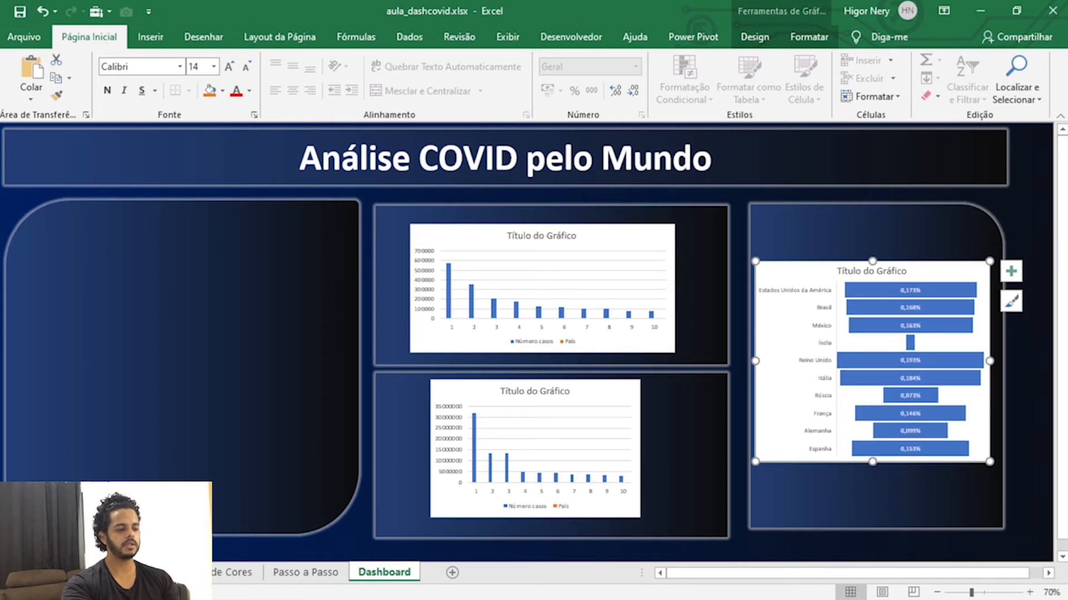
- Cut the world map chart from the country data sheet and choose a cell beneath the Dashboard panels as its paste location
left_click(14, 573)
left_click(228, 573)
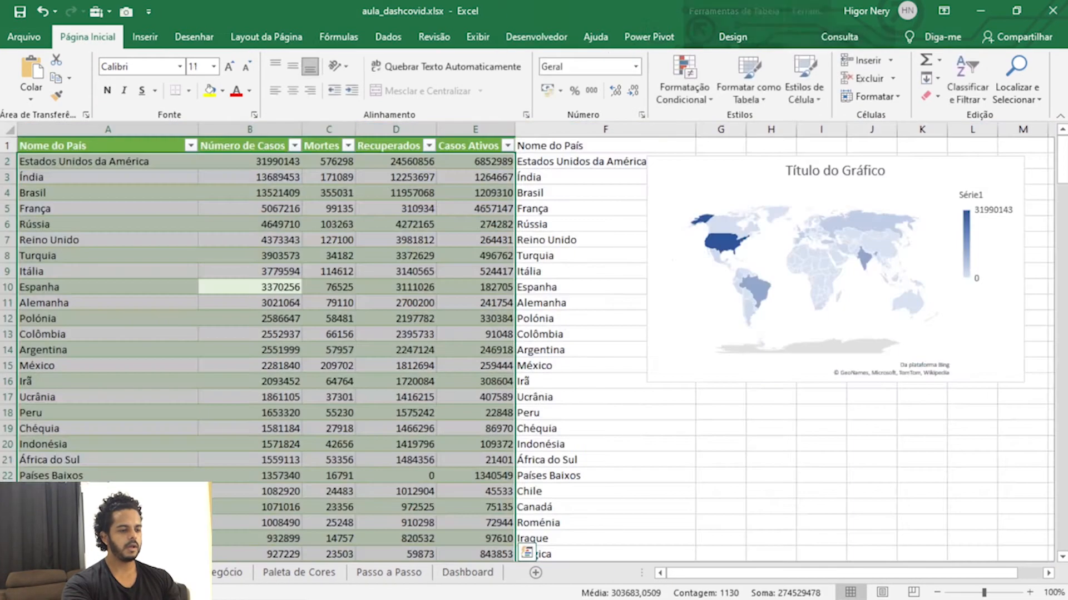
left_click(665, 374)
left_click(656, 381)
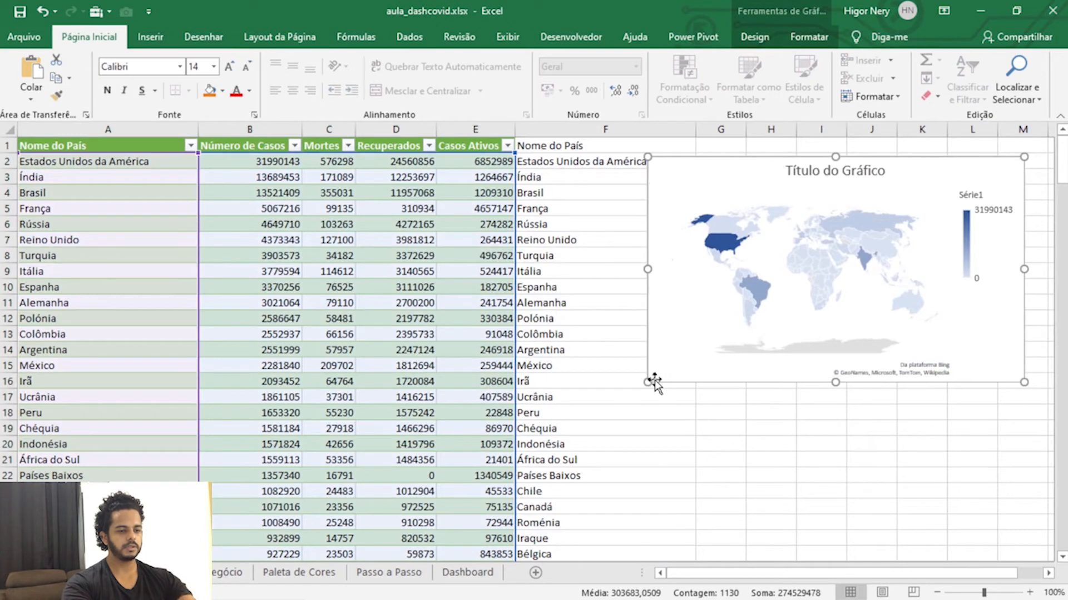
key("Delete")
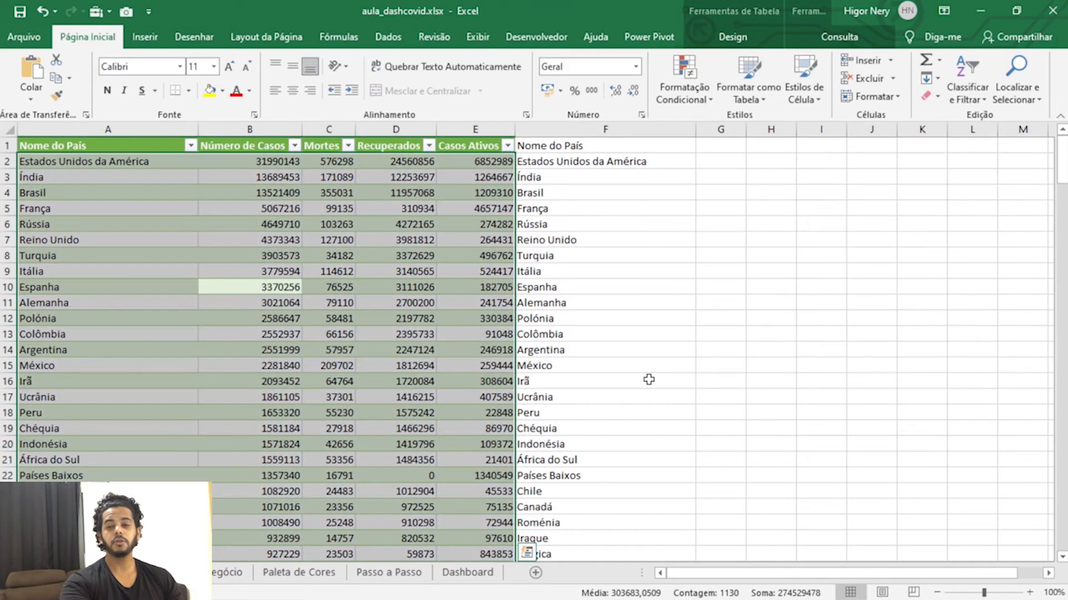
left_click(644, 379)
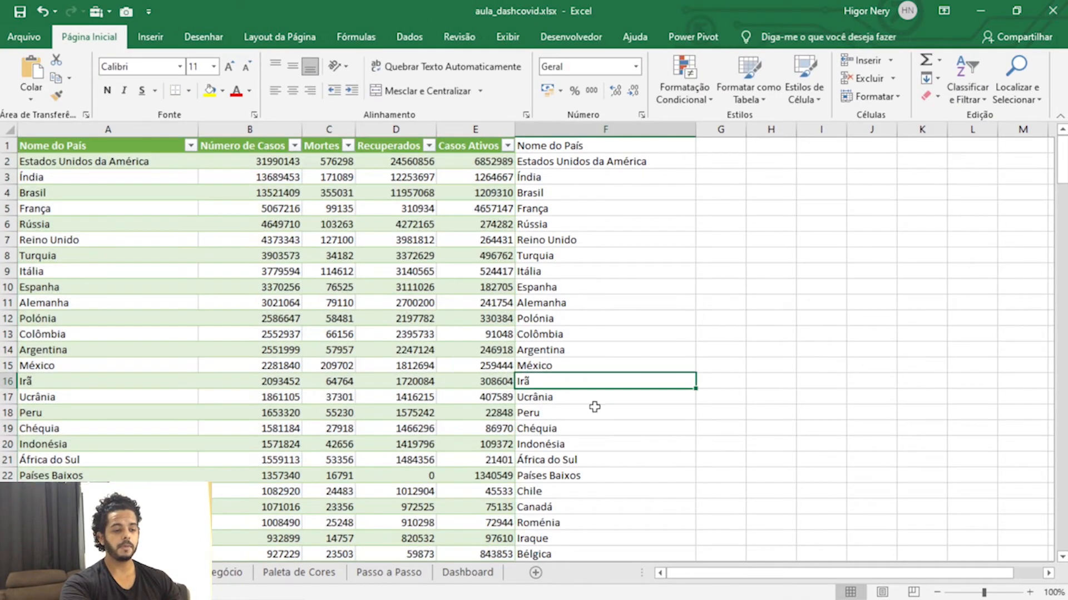
left_click(452, 571)
left_click(358, 544)
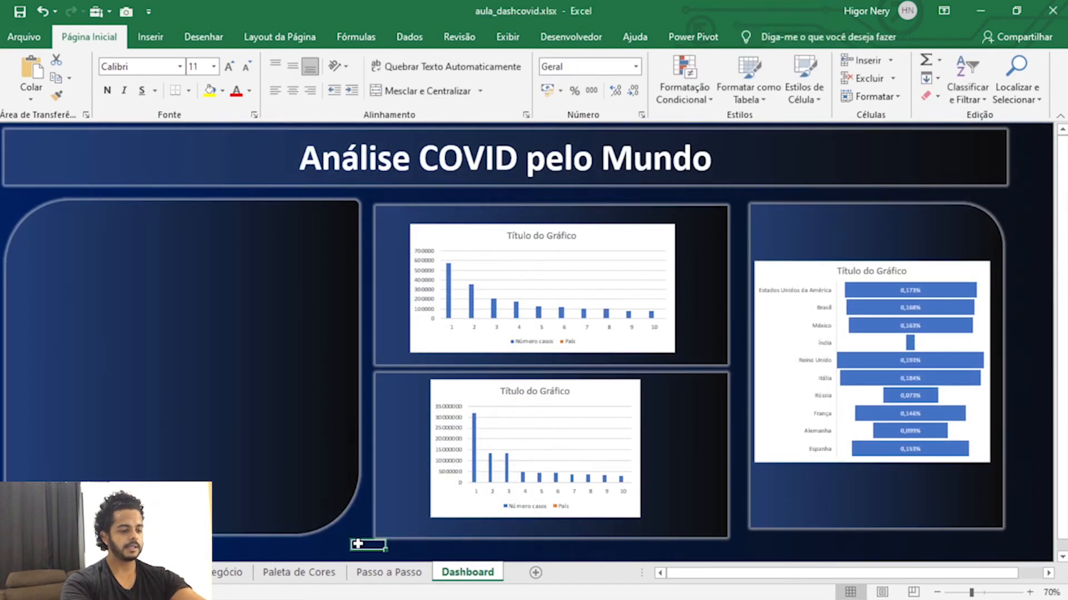